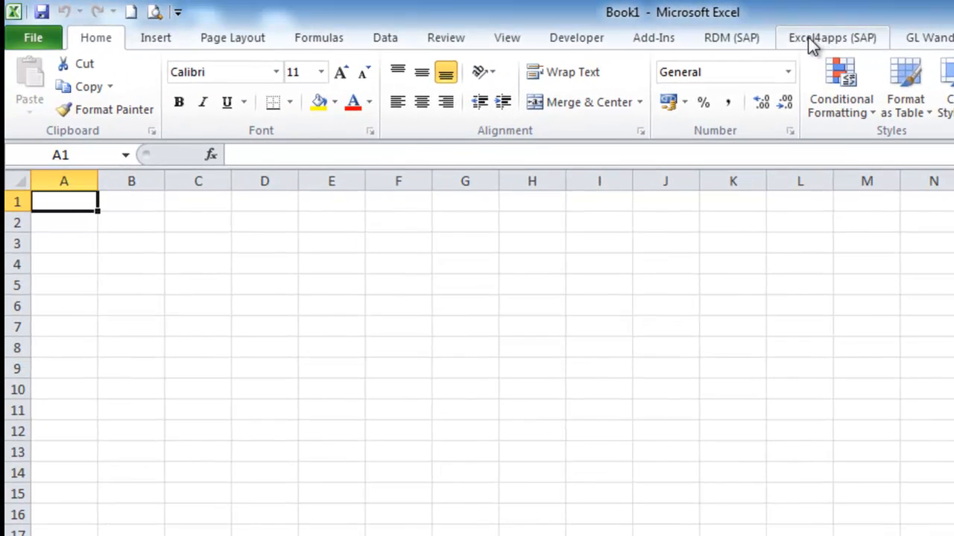
- Open the SAP connection logon, choose the E4A DEV system and enter the account password
{"action": "left_click", "coordinate": [807, 37]}
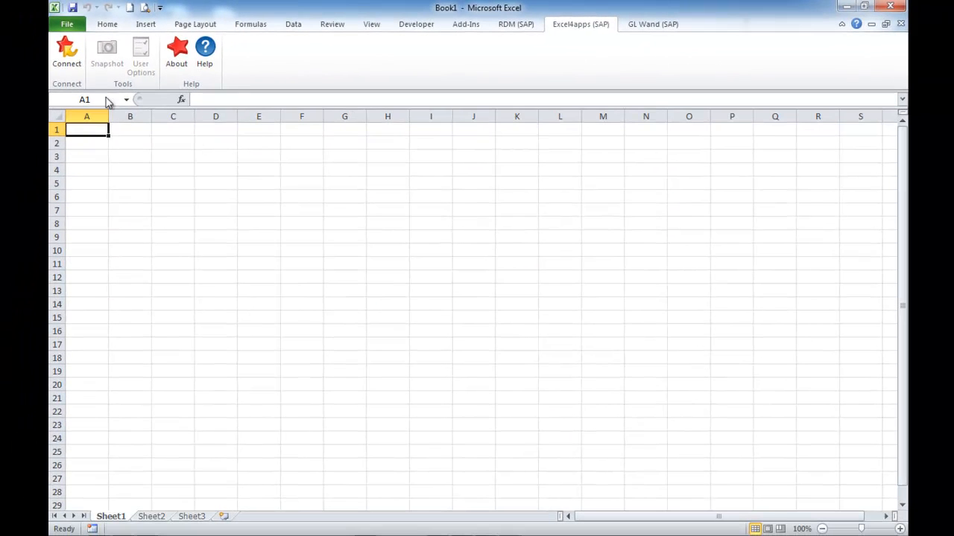
{"action": "left_click", "coordinate": [68, 61]}
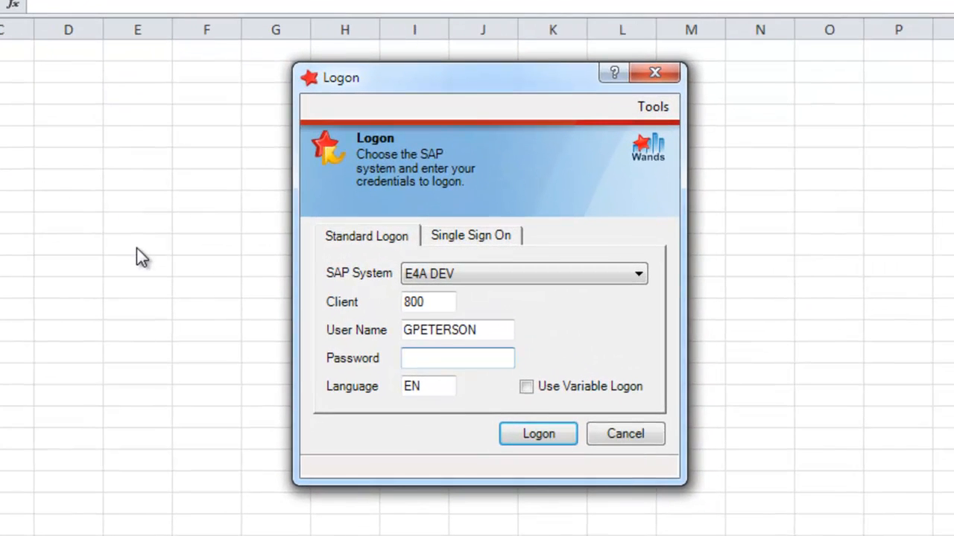
{"action": "left_click", "coordinate": [637, 274]}
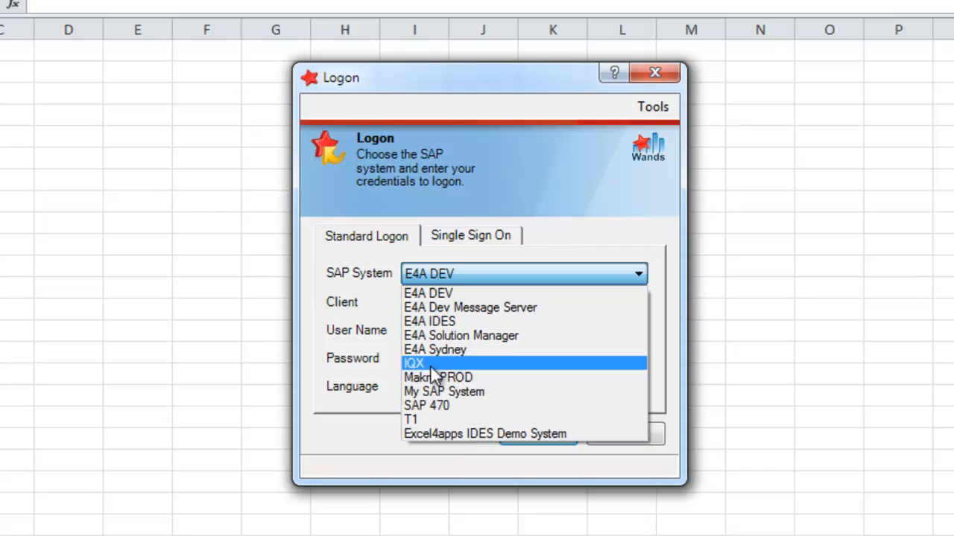
{"action": "left_click", "coordinate": [419, 294]}
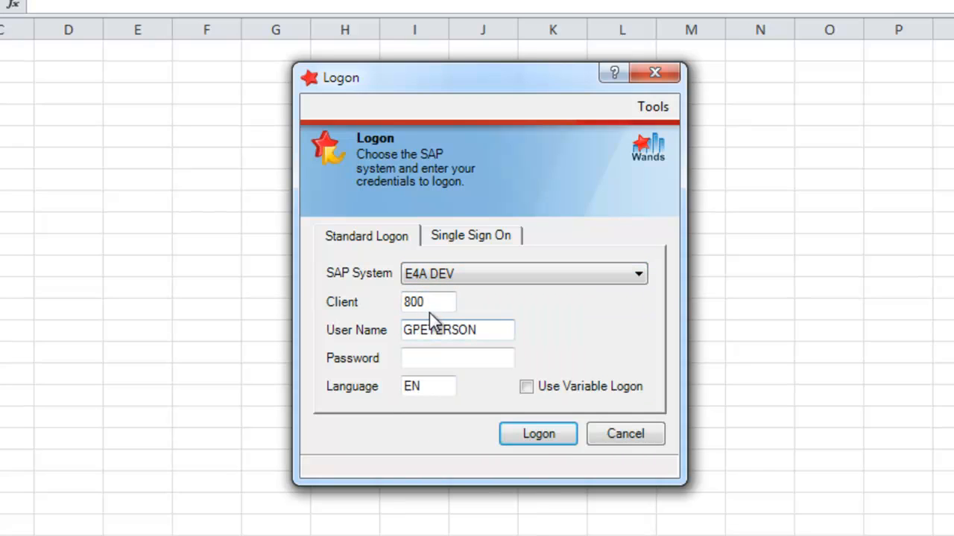
{"action": "left_click", "coordinate": [427, 355]}
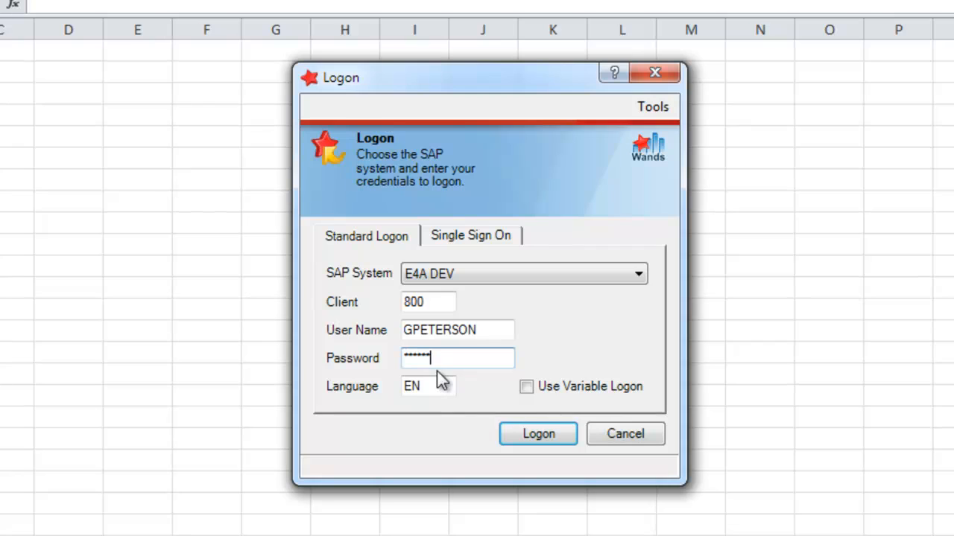
{"action": "left_click", "coordinate": [468, 237]}
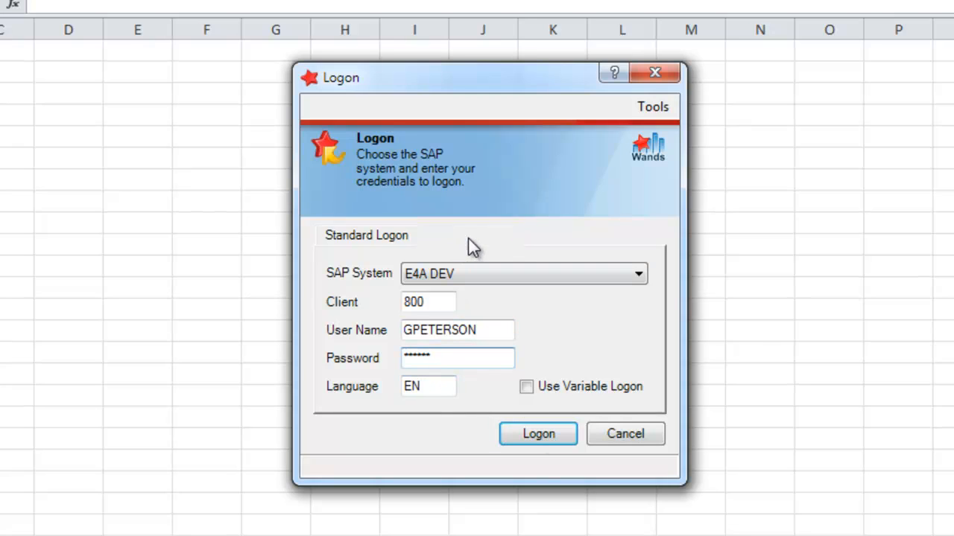
{"action": "left_click", "coordinate": [383, 237]}
{"action": "left_click", "coordinate": [524, 370]}
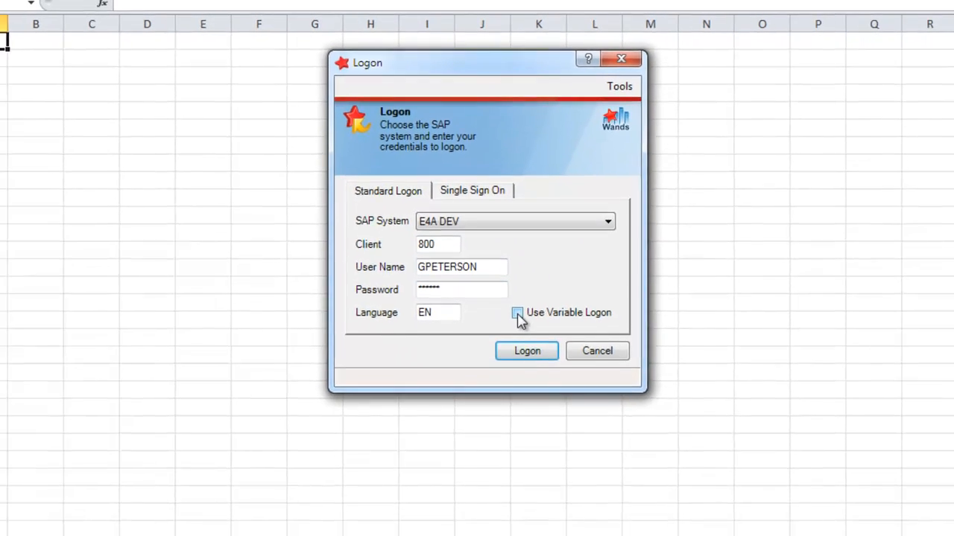
{"action": "left_click", "coordinate": [524, 370]}
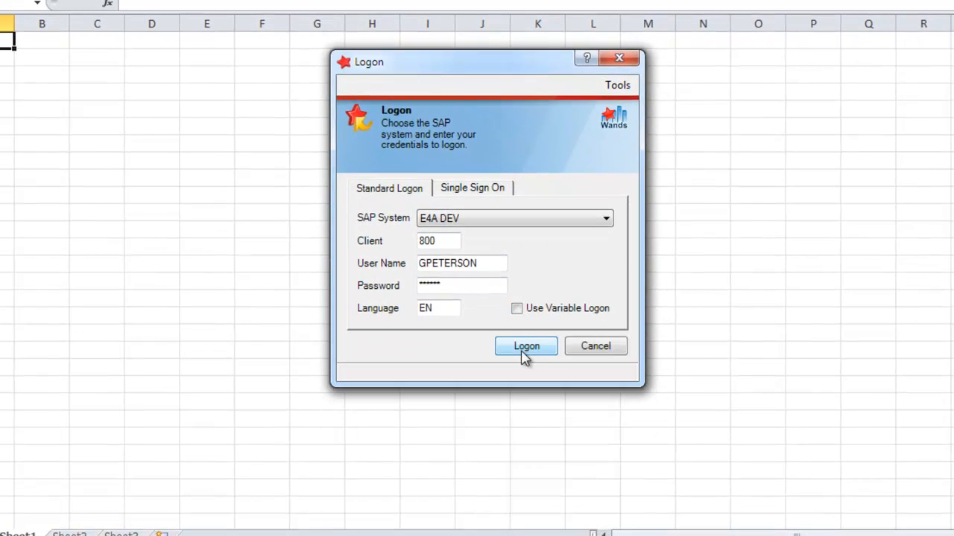
- Log on to the SAP system and accept company codes 1000 IDES AG and 2000 IDES UK
{"action": "left_click", "coordinate": [458, 287]}
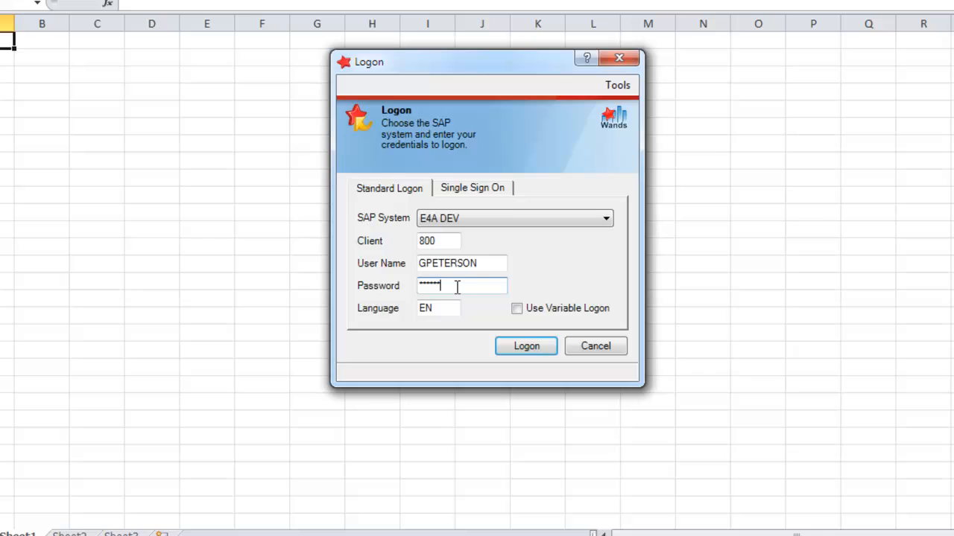
{"action": "left_click", "coordinate": [514, 345]}
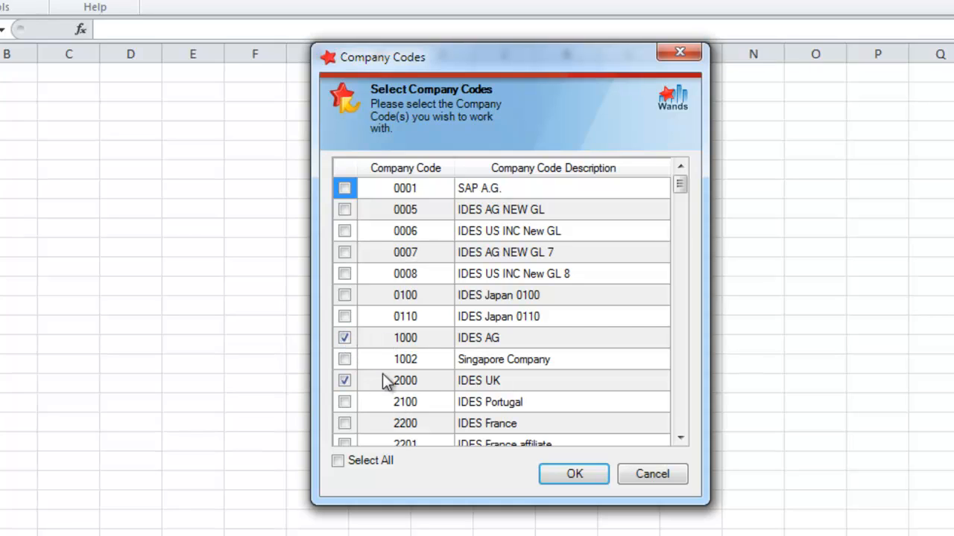
{"action": "left_click", "coordinate": [576, 474]}
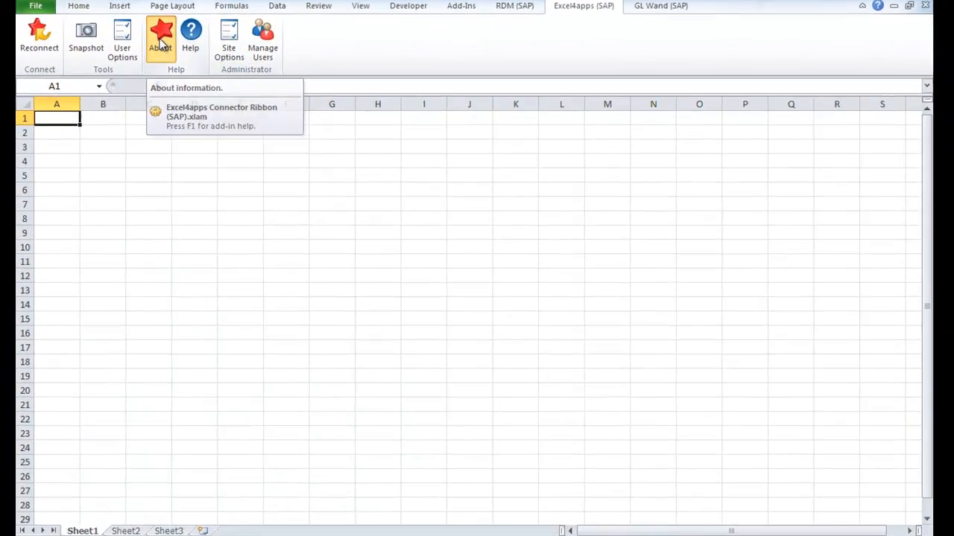
- Review the installed products' version and licensing information, then the license key, upgrade and other site options
{"action": "left_click", "coordinate": [184, 58]}
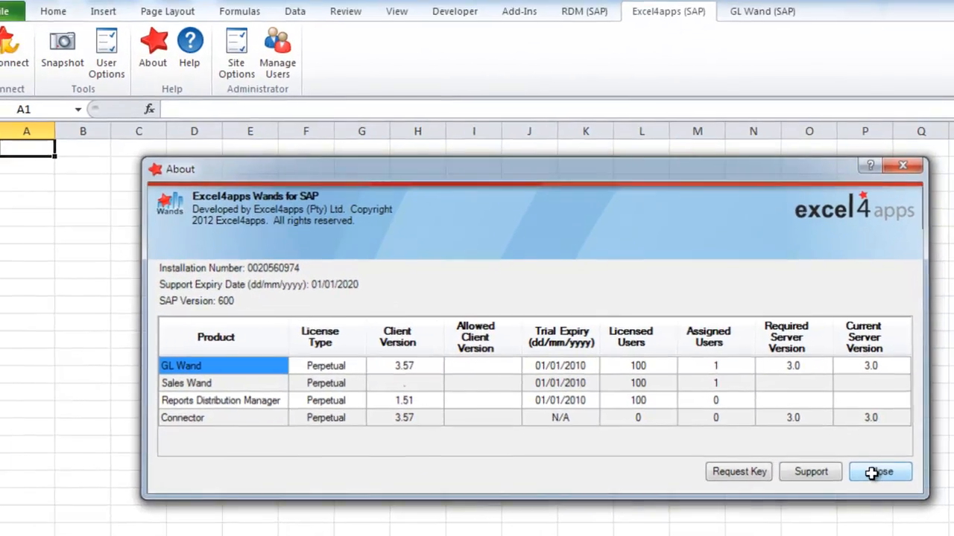
{"action": "left_click", "coordinate": [853, 424]}
{"action": "left_click", "coordinate": [256, 99]}
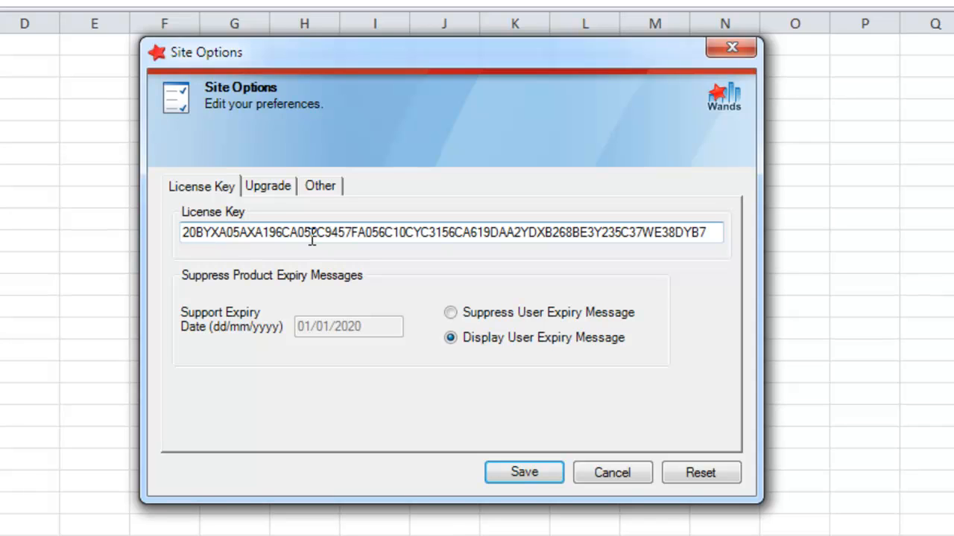
{"action": "left_click", "coordinate": [268, 185]}
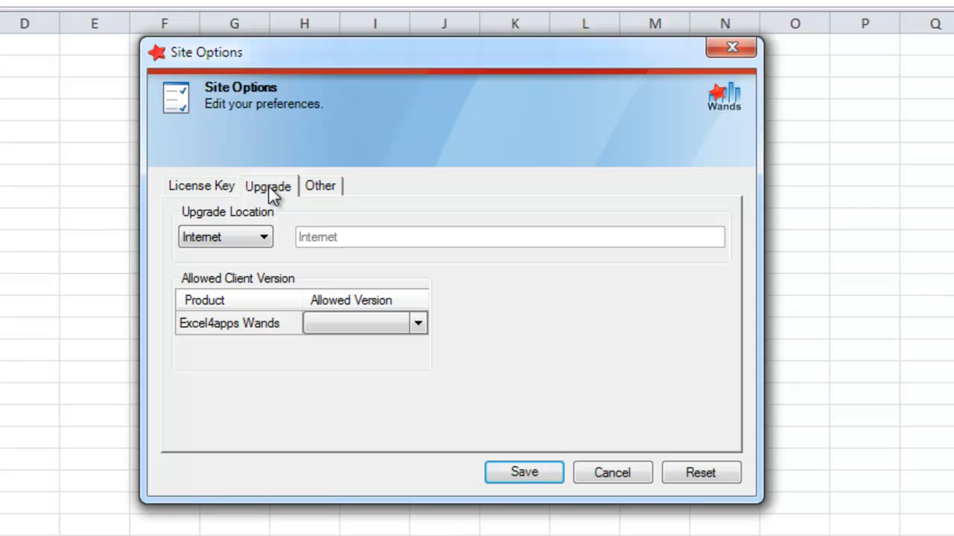
{"action": "left_click", "coordinate": [320, 187]}
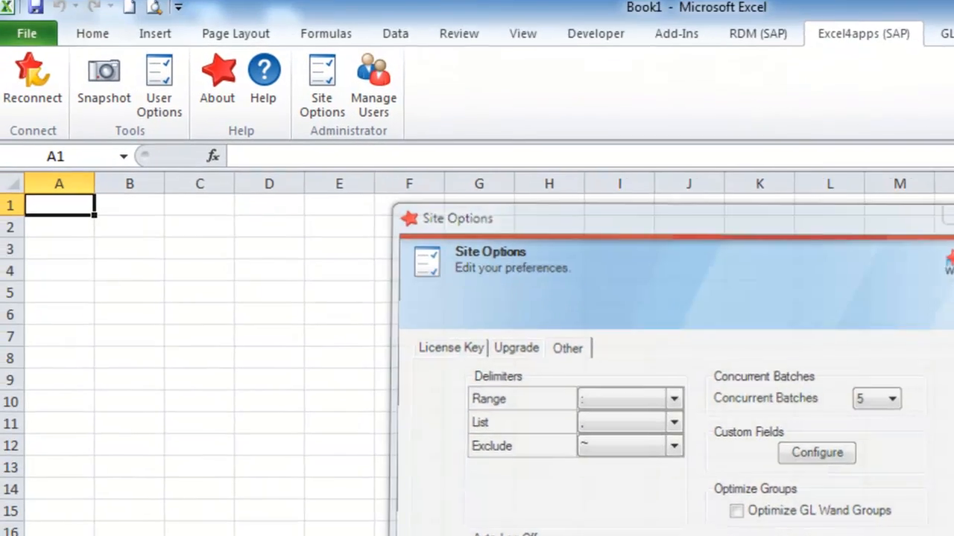
{"action": "left_click", "coordinate": [524, 472]}
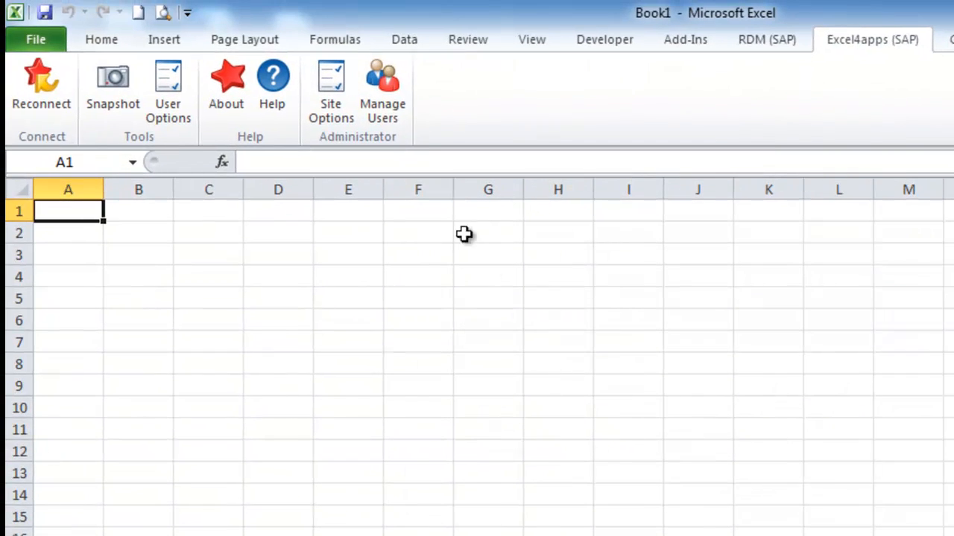
- Add the third listed SAP user as a Wand user with GL Wand access and save the user list
{"action": "left_click", "coordinate": [379, 93]}
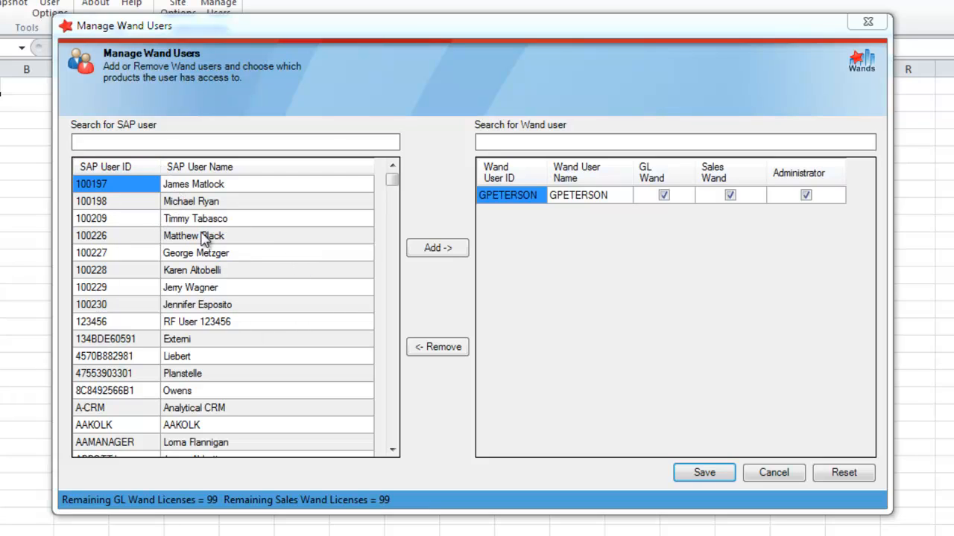
{"action": "left_click", "coordinate": [140, 222]}
{"action": "left_click", "coordinate": [447, 248]}
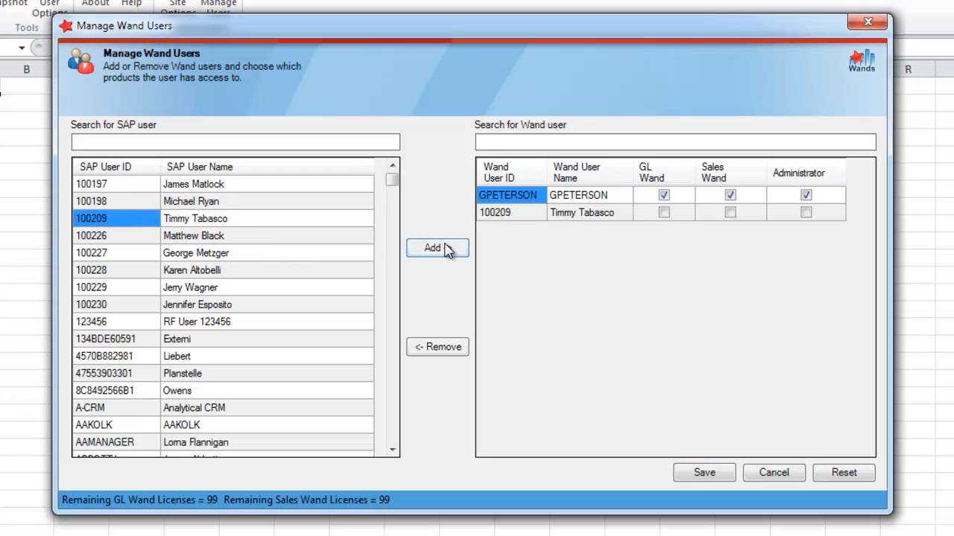
{"action": "left_click", "coordinate": [663, 213]}
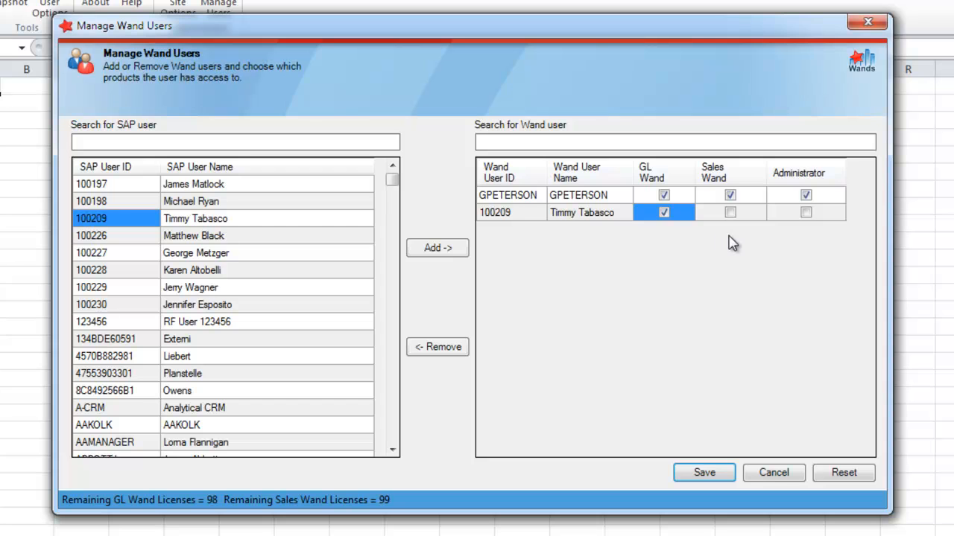
{"action": "left_click", "coordinate": [705, 474]}
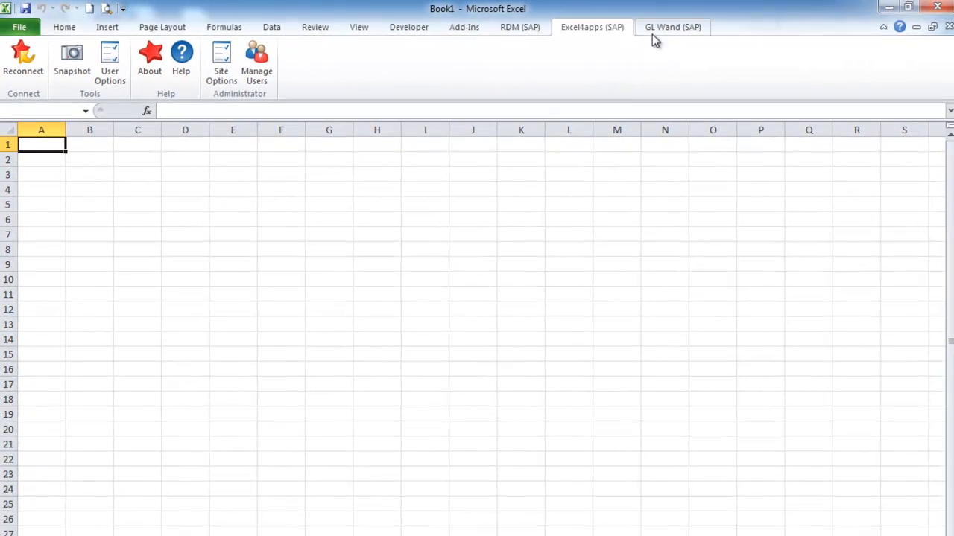
- Discover the GL accounts of company code 1000 IDES AG down column A, filling cells A2 through A20
{"action": "left_click", "coordinate": [661, 29]}
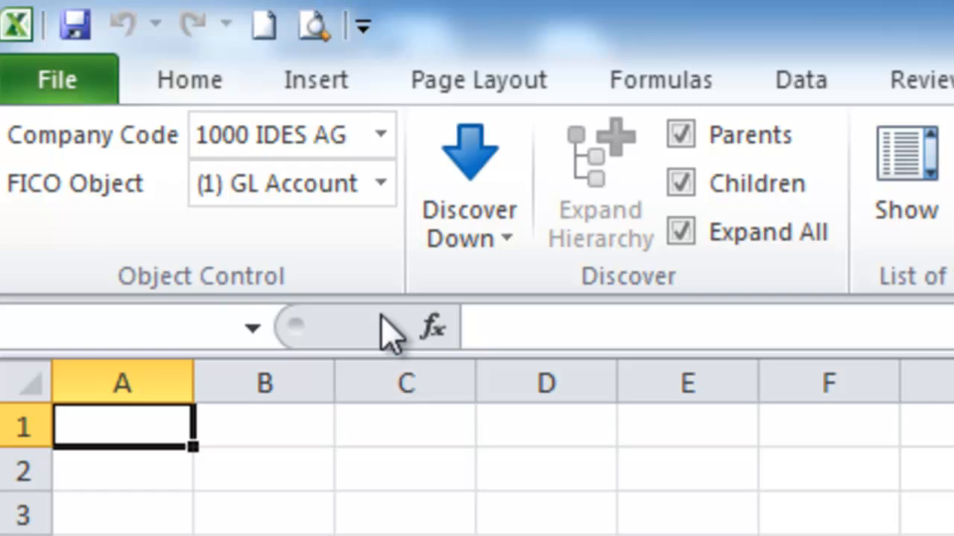
{"action": "left_click", "coordinate": [383, 138]}
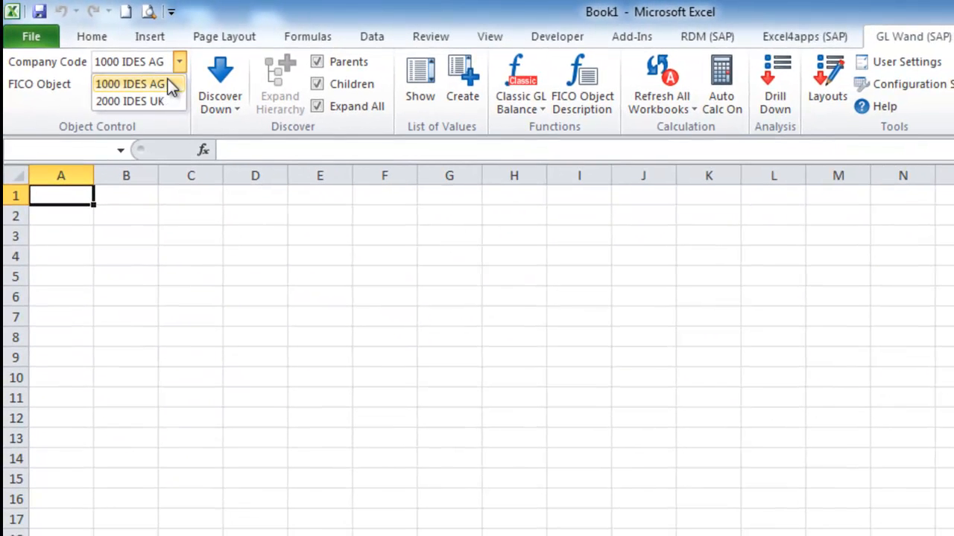
{"action": "left_click", "coordinate": [180, 68]}
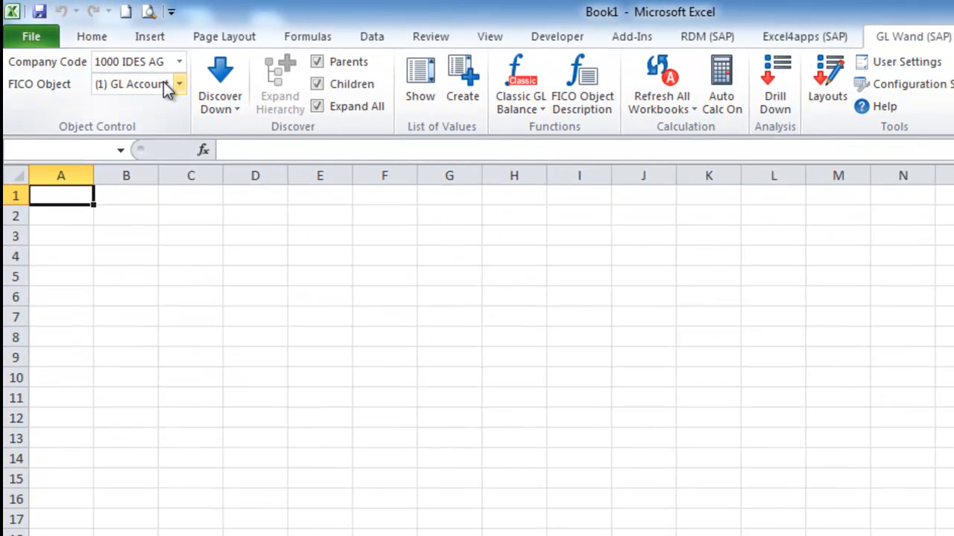
{"action": "left_click", "coordinate": [180, 84]}
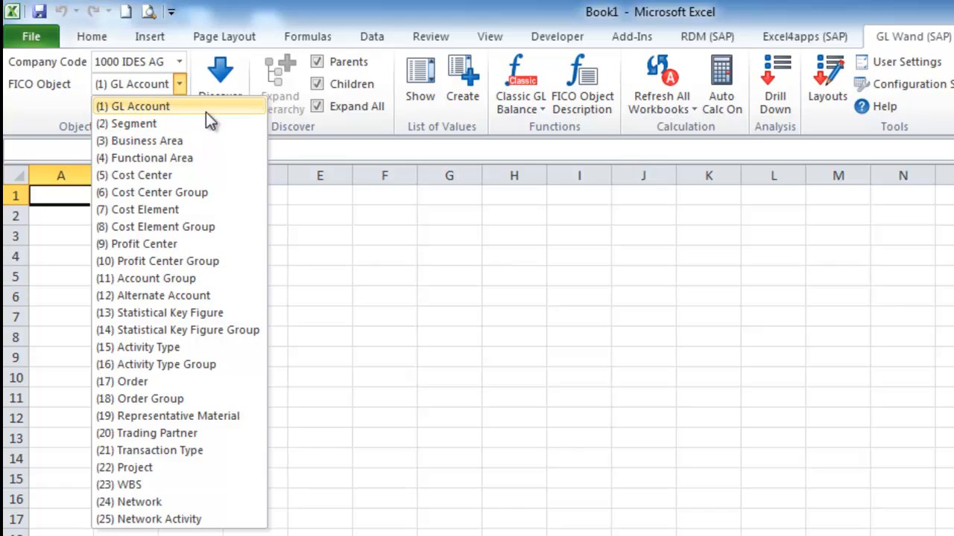
{"action": "left_click", "coordinate": [155, 107]}
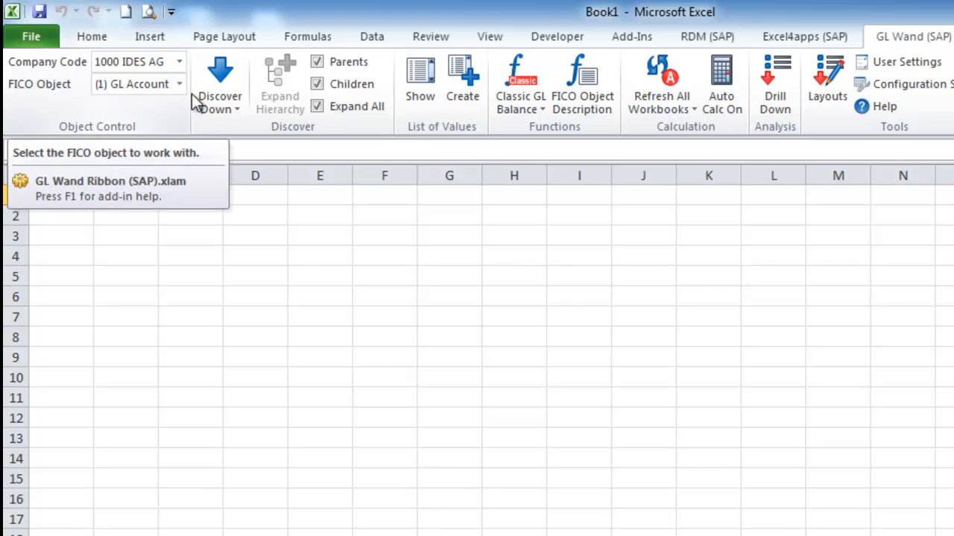
{"action": "left_click", "coordinate": [226, 74]}
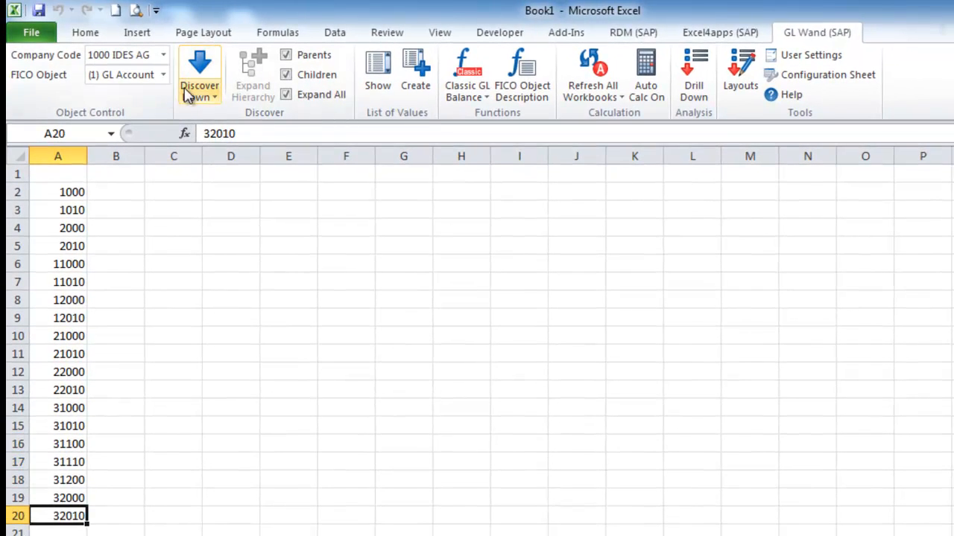
- Start a FICO object description function for the GL Account object in cell B2 and open its arguments for editing
{"action": "left_click", "coordinate": [163, 76]}
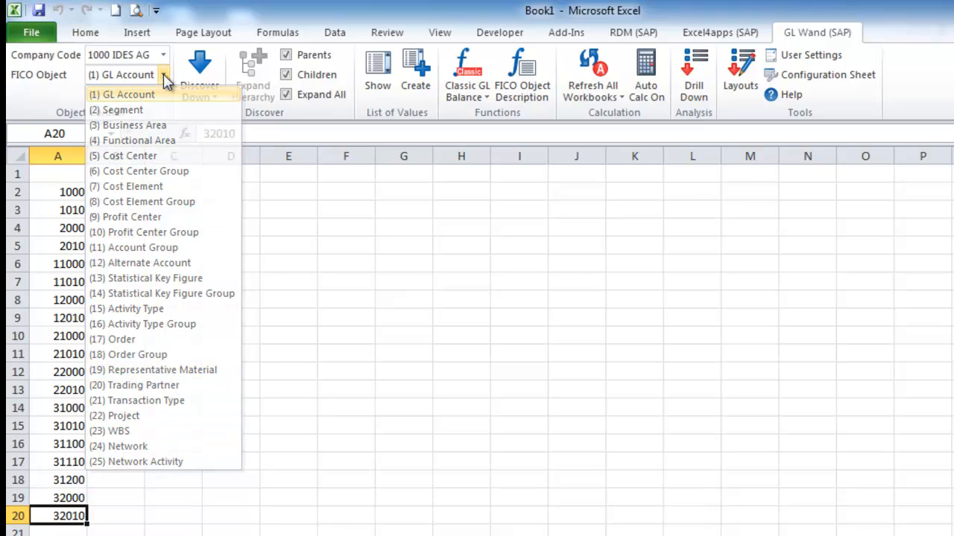
{"action": "left_click", "coordinate": [161, 95]}
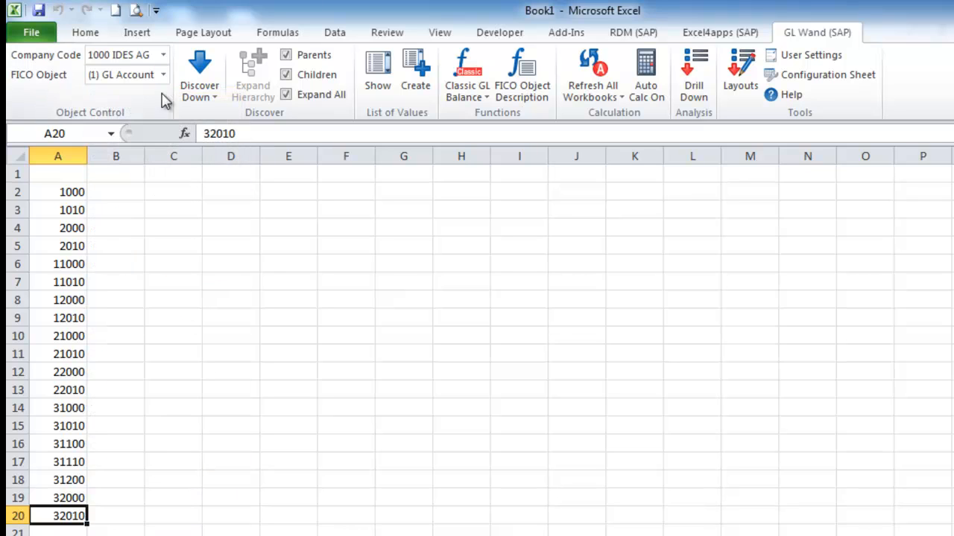
{"action": "left_click", "coordinate": [118, 192]}
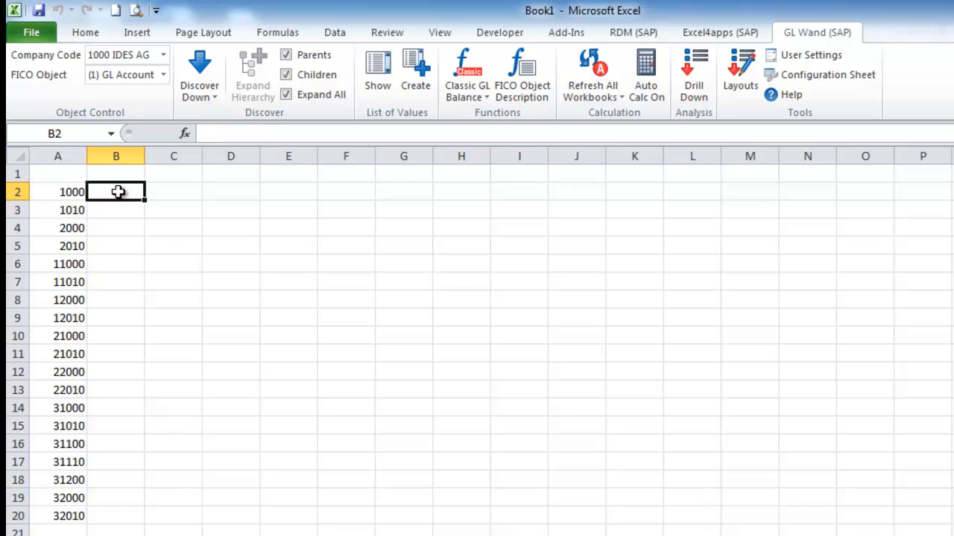
{"action": "left_click", "coordinate": [521, 86]}
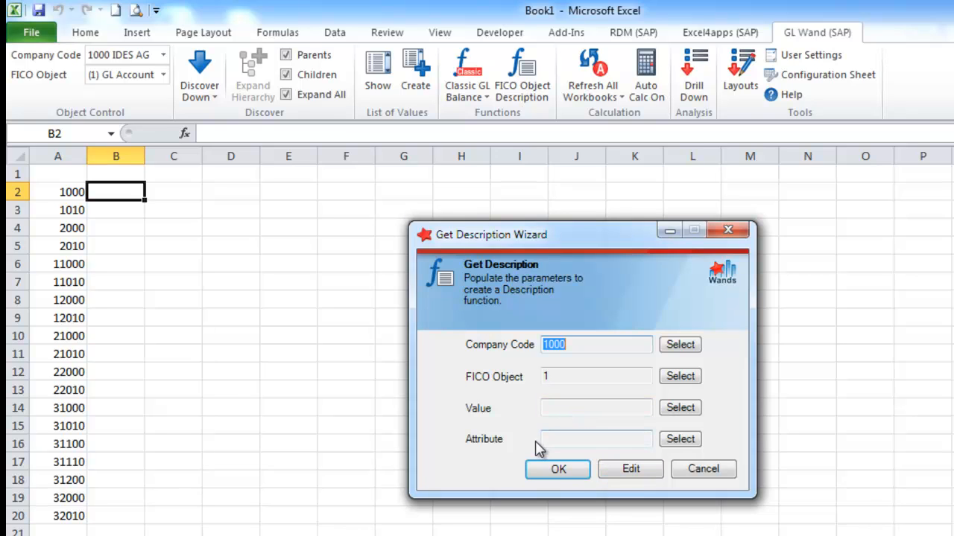
{"action": "left_click", "coordinate": [626, 471]}
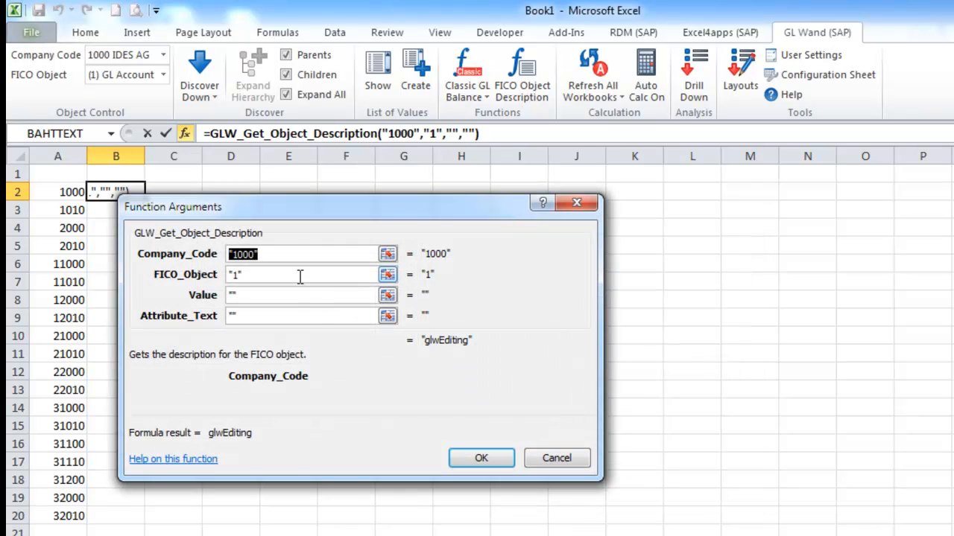
- Set the Value argument of the description function to cell A2
{"action": "left_click_drag", "start_coordinate": [267, 209], "coordinate": [367, 177]}
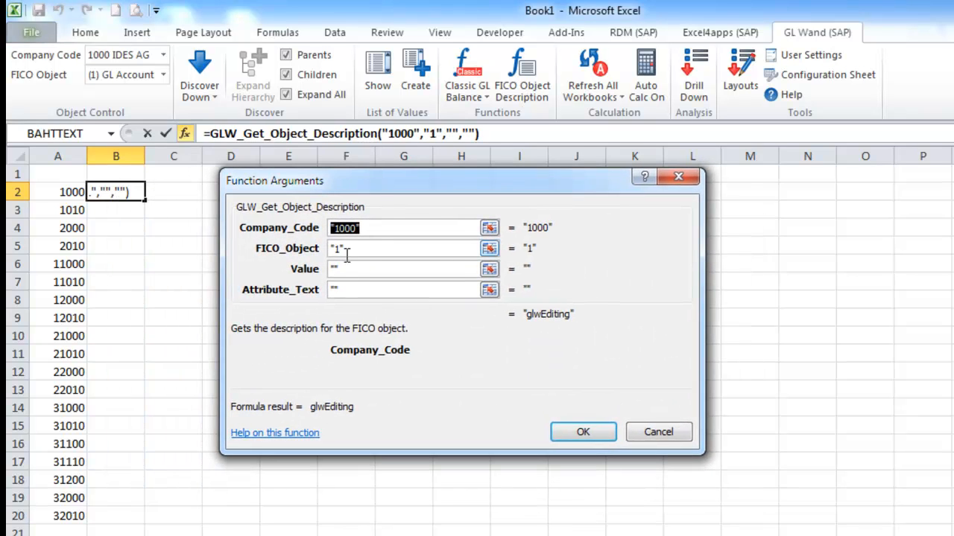
{"action": "key", "text": "Tab"}
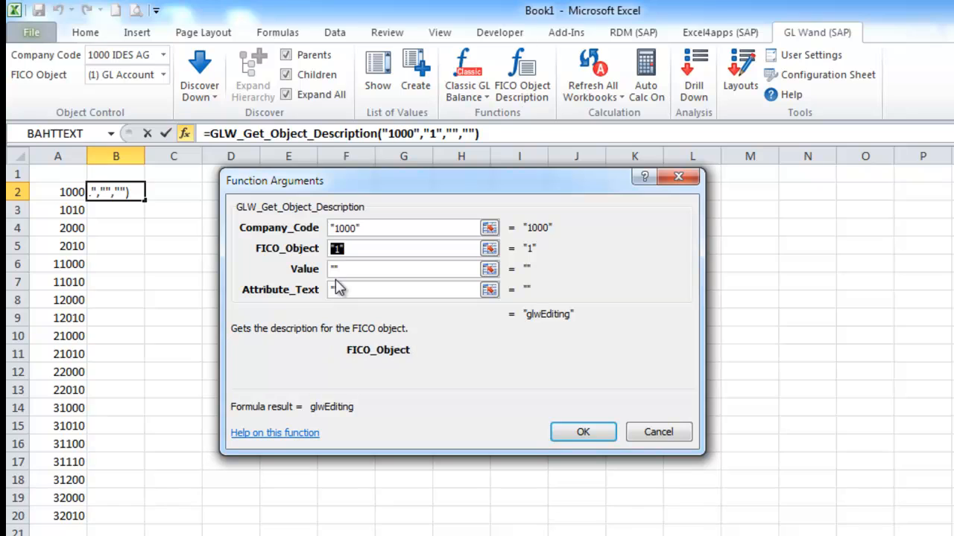
{"action": "key", "text": "Tab"}
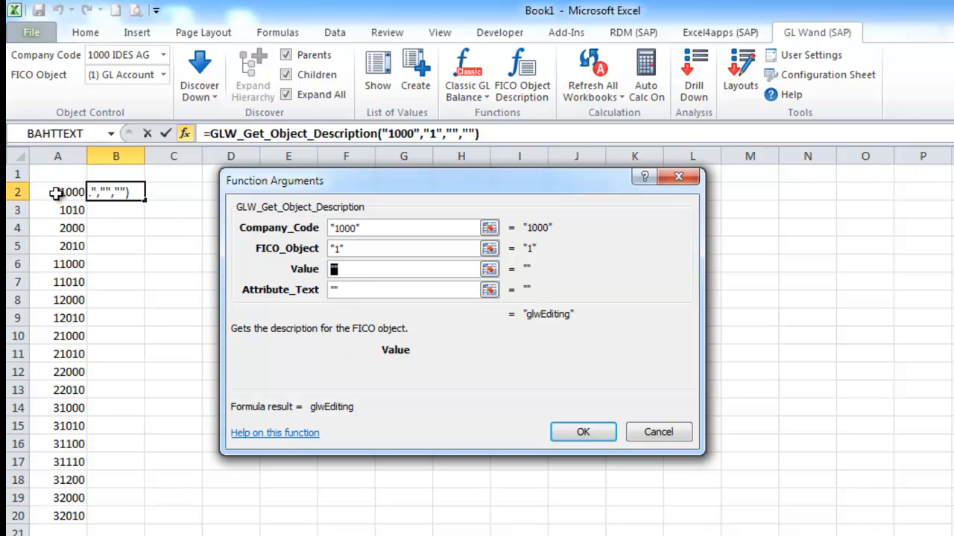
{"action": "left_click", "coordinate": [56, 193]}
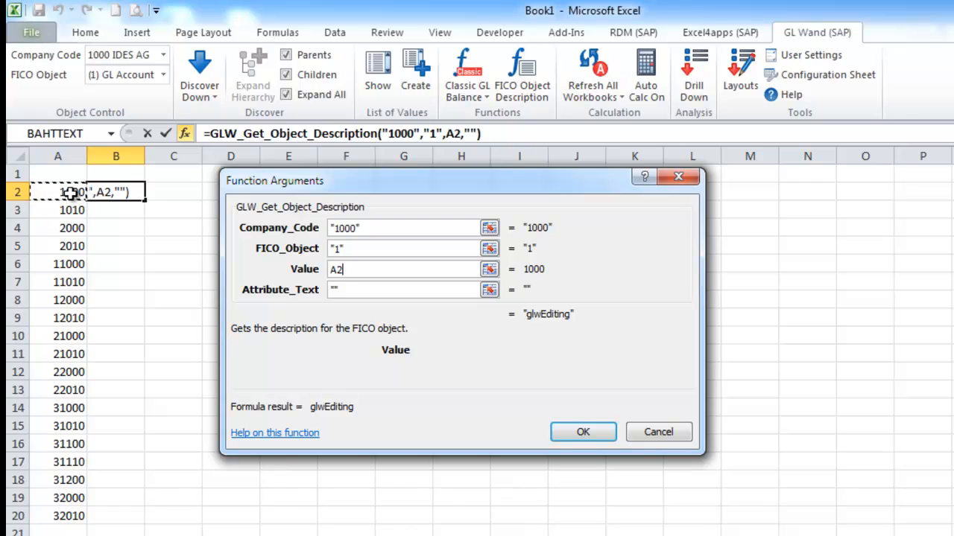
- Insert the description function in cell B2, fill it through B20, and fit column B to its contents
{"action": "left_click", "coordinate": [587, 437]}
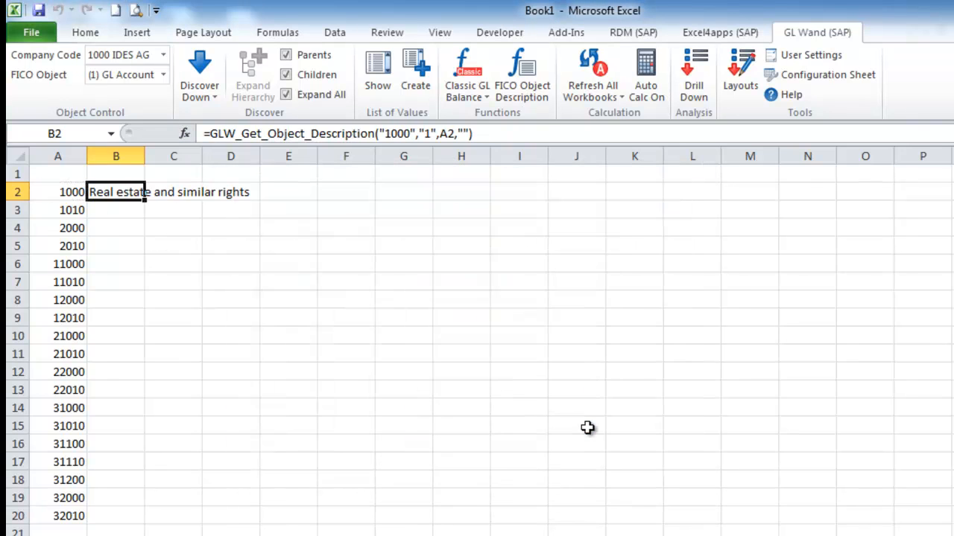
{"action": "double_click", "coordinate": [145, 156]}
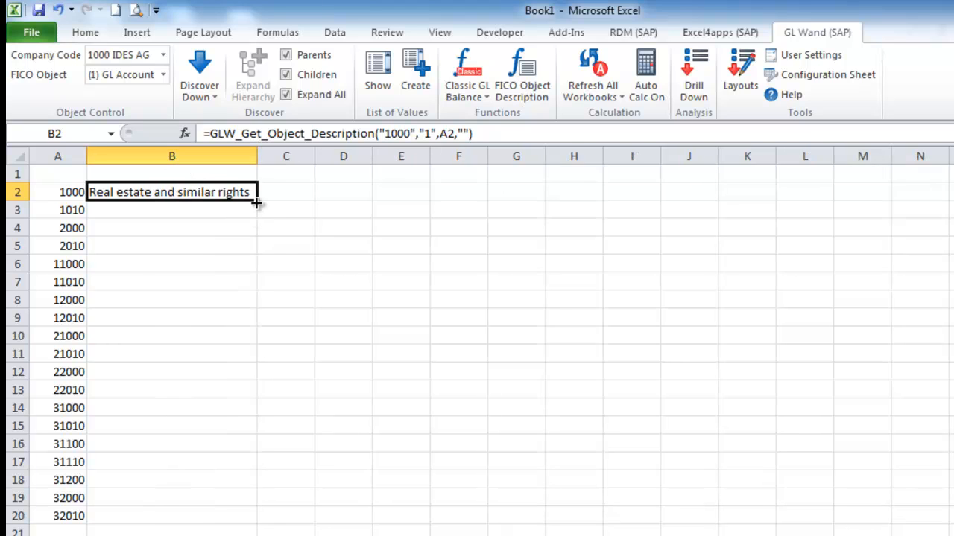
{"action": "double_click", "coordinate": [256, 201]}
{"action": "double_click", "coordinate": [256, 155]}
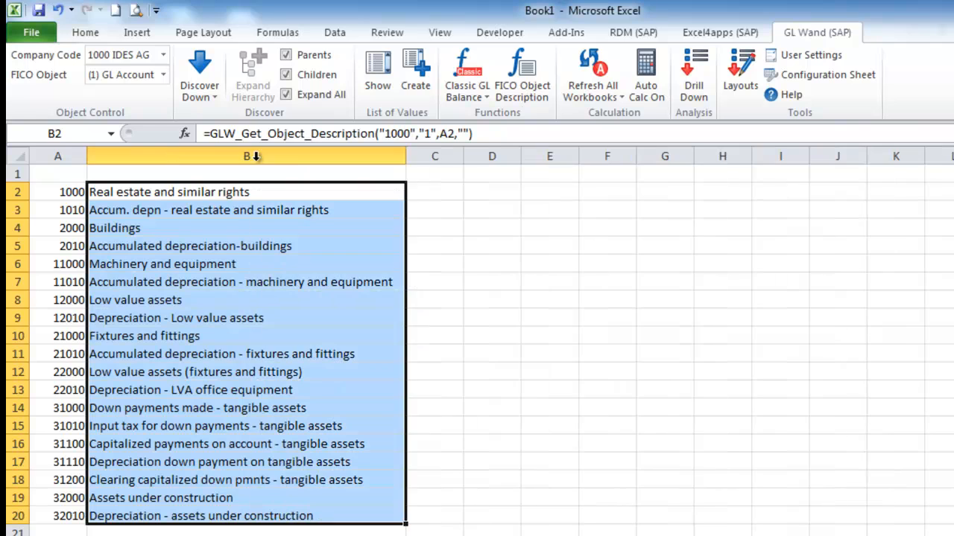
{"action": "left_click", "coordinate": [52, 193]}
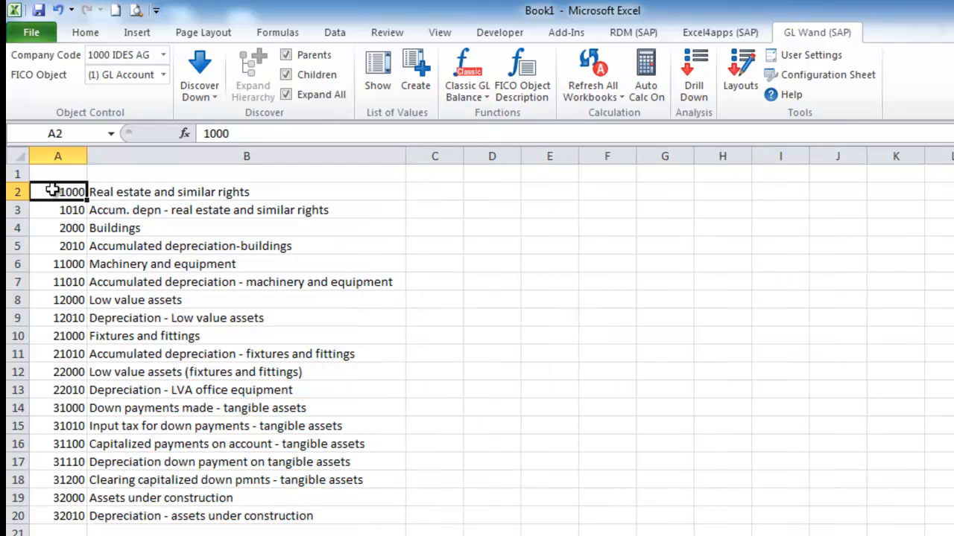
{"action": "left_click", "coordinate": [161, 192]}
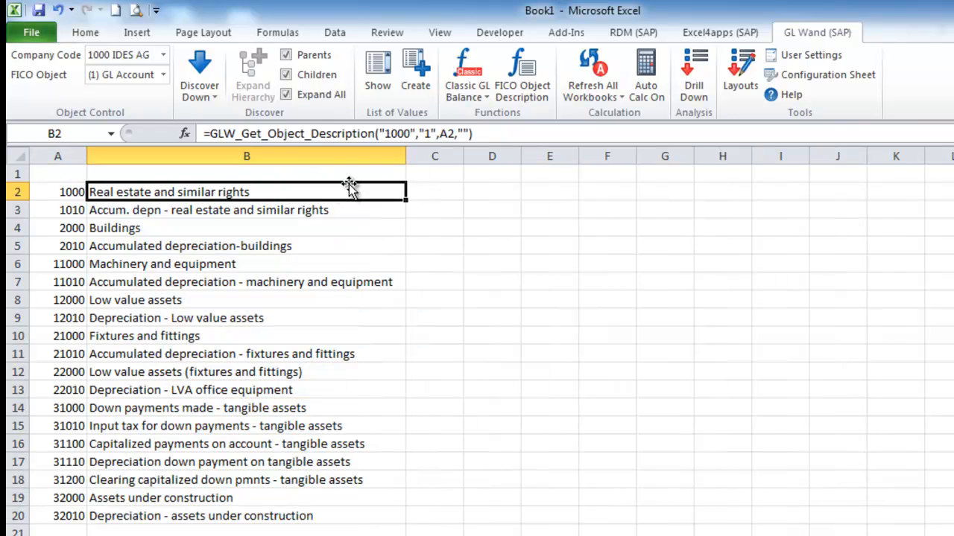
- Start a Get Classic GL Balance function in cell C2 and set its year to 2004
{"action": "left_click", "coordinate": [434, 193]}
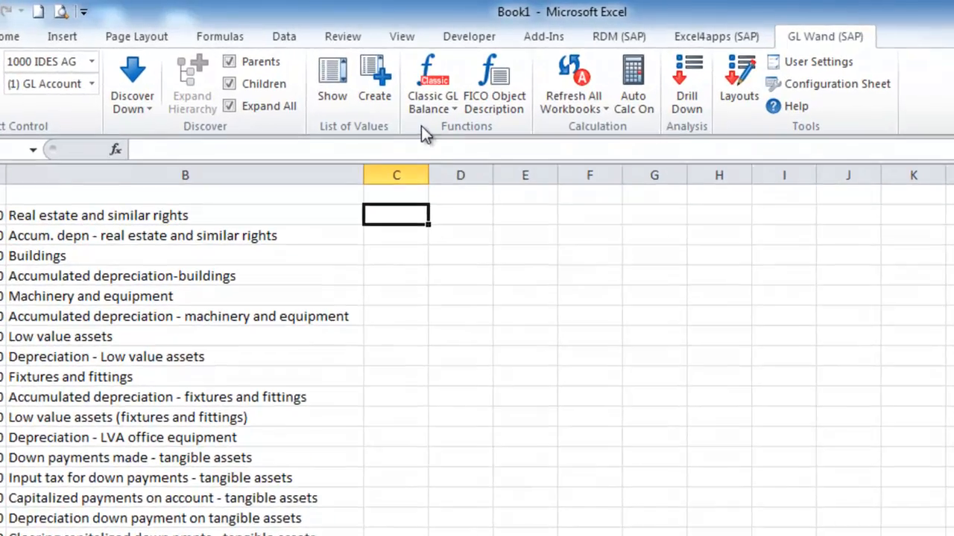
{"action": "left_click", "coordinate": [467, 91]}
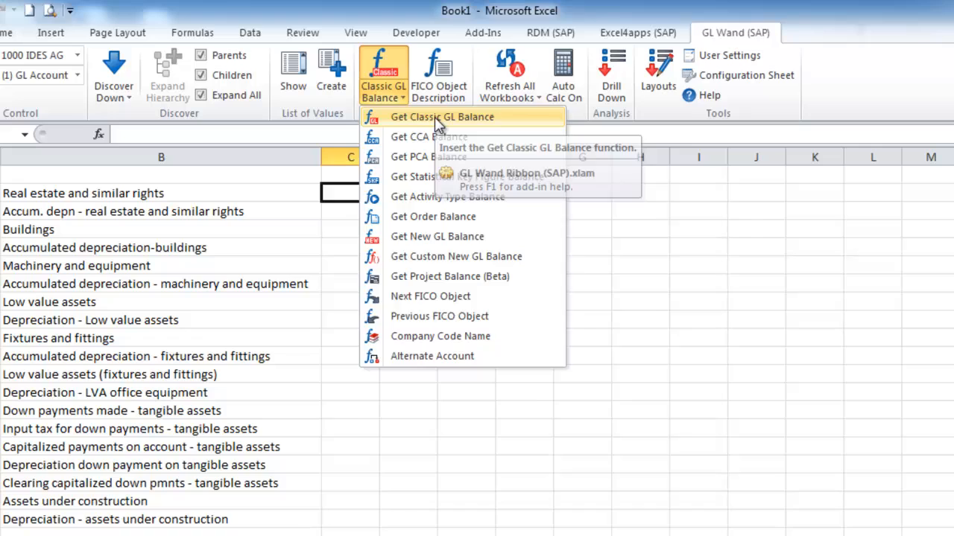
{"action": "left_click", "coordinate": [421, 167]}
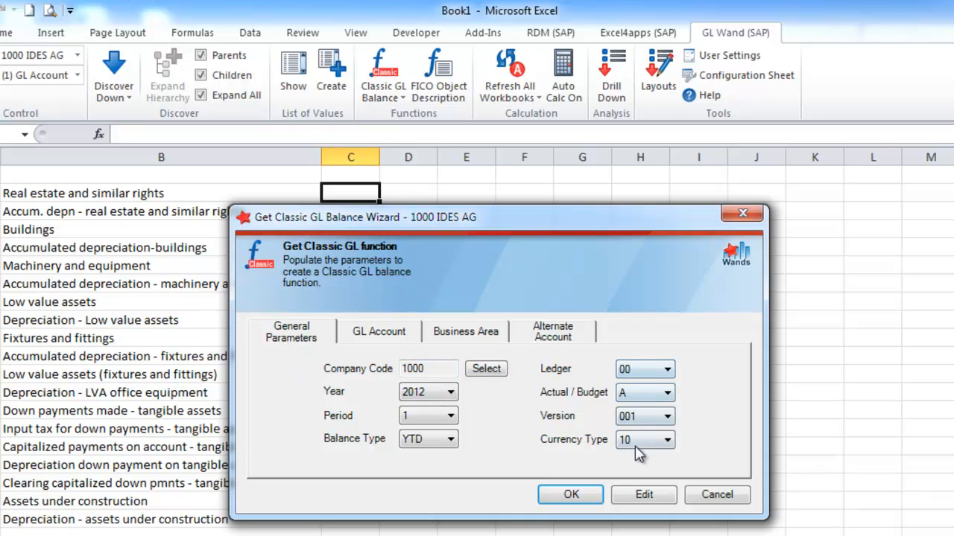
{"action": "left_click", "coordinate": [451, 392]}
{"action": "left_click", "coordinate": [421, 436]}
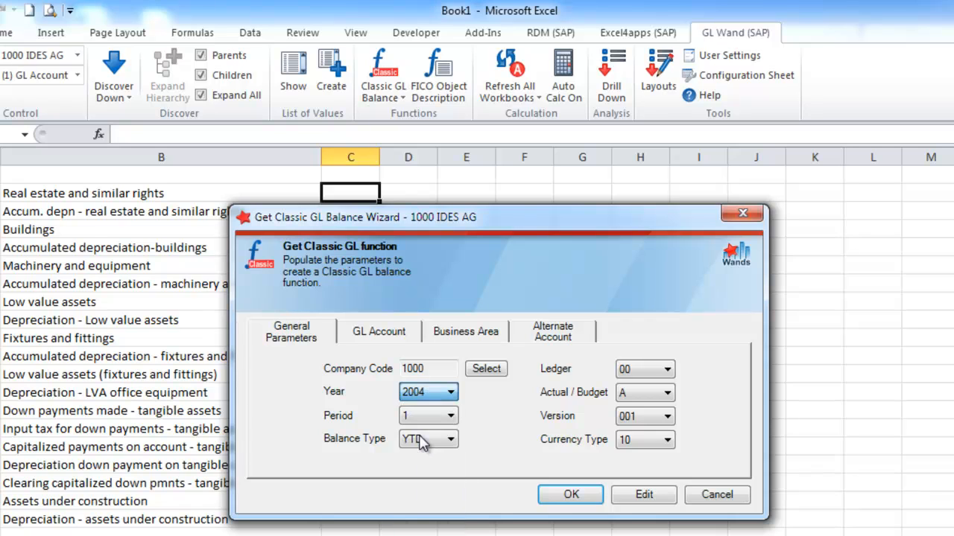
- Choose GL account 1000 from the list of values and insert the balance function in cell C2
{"action": "left_click", "coordinate": [405, 336]}
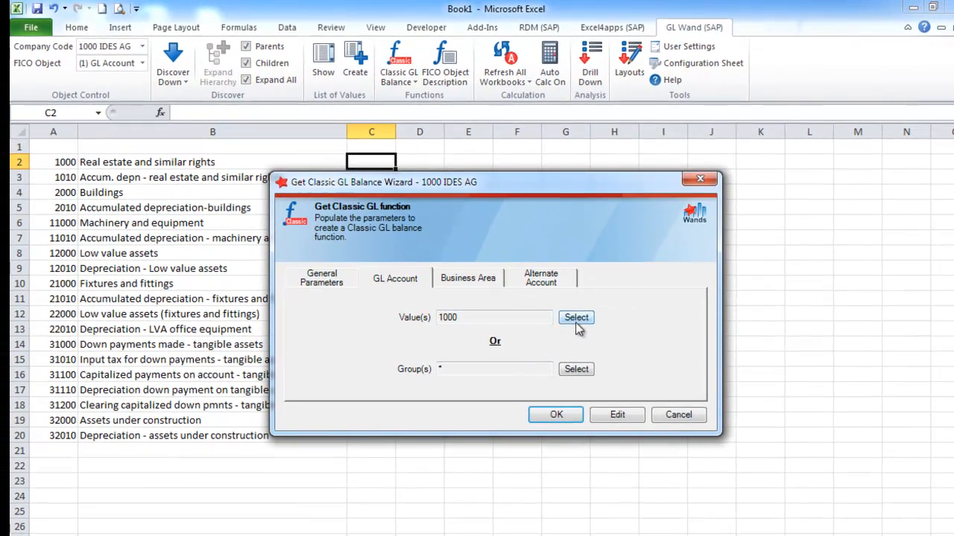
{"action": "left_click", "coordinate": [577, 317]}
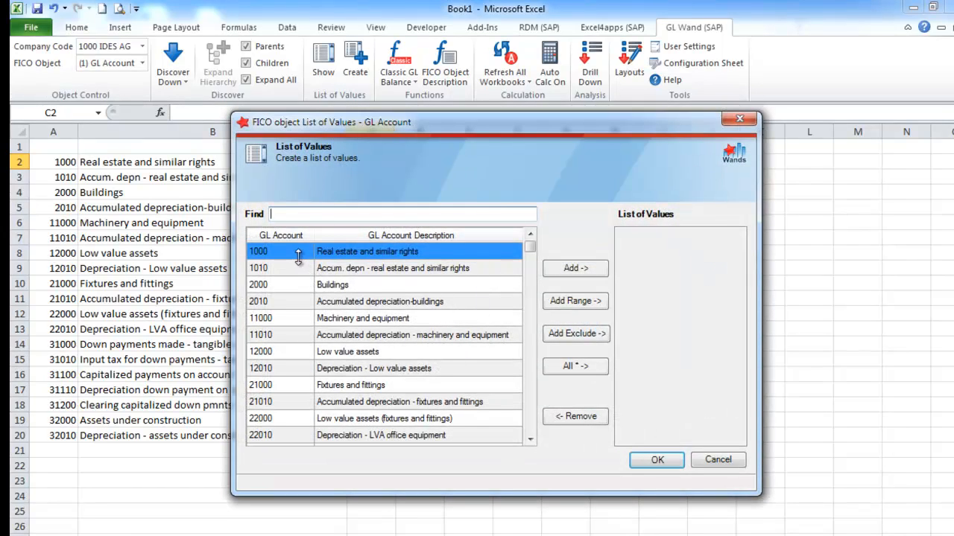
{"action": "left_click", "coordinate": [566, 273]}
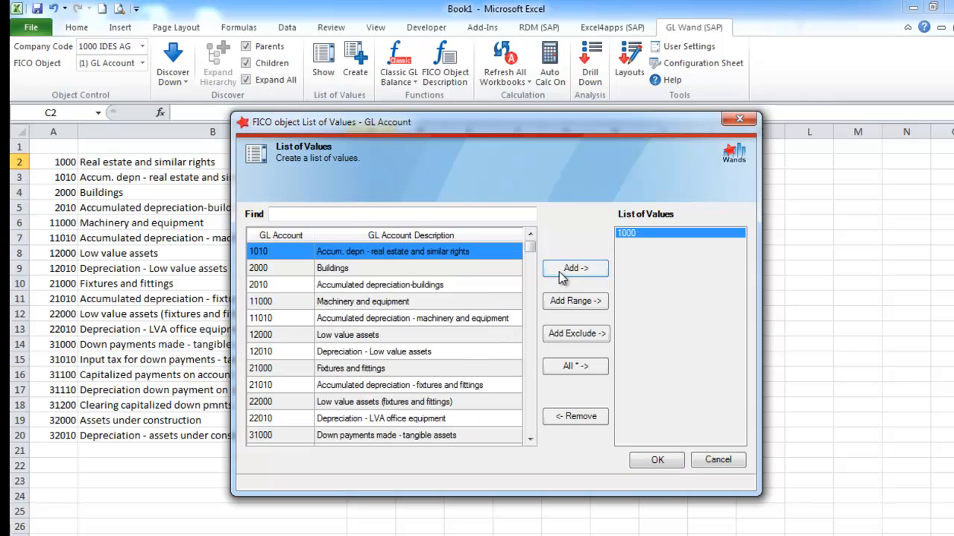
{"action": "left_click", "coordinate": [643, 462]}
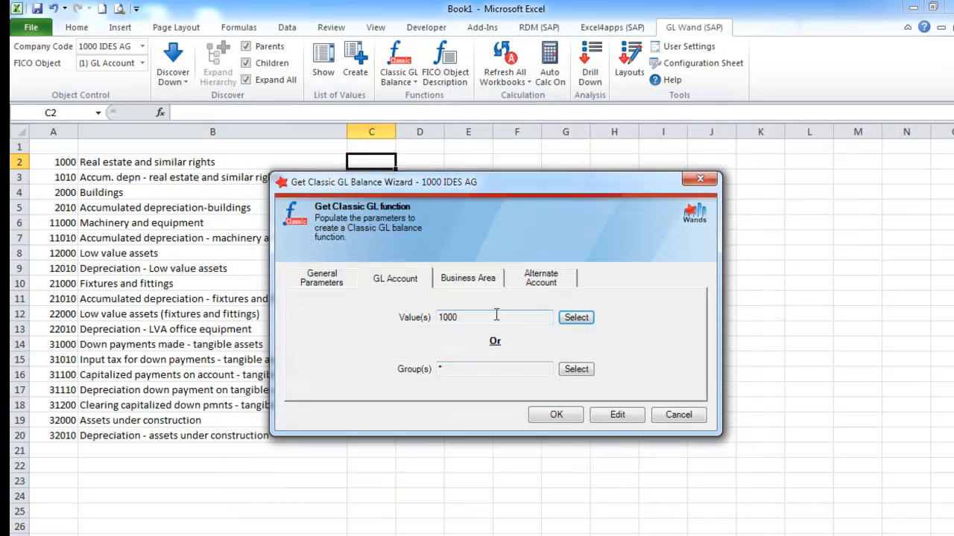
{"action": "left_click", "coordinate": [473, 281]}
{"action": "left_click", "coordinate": [538, 276]}
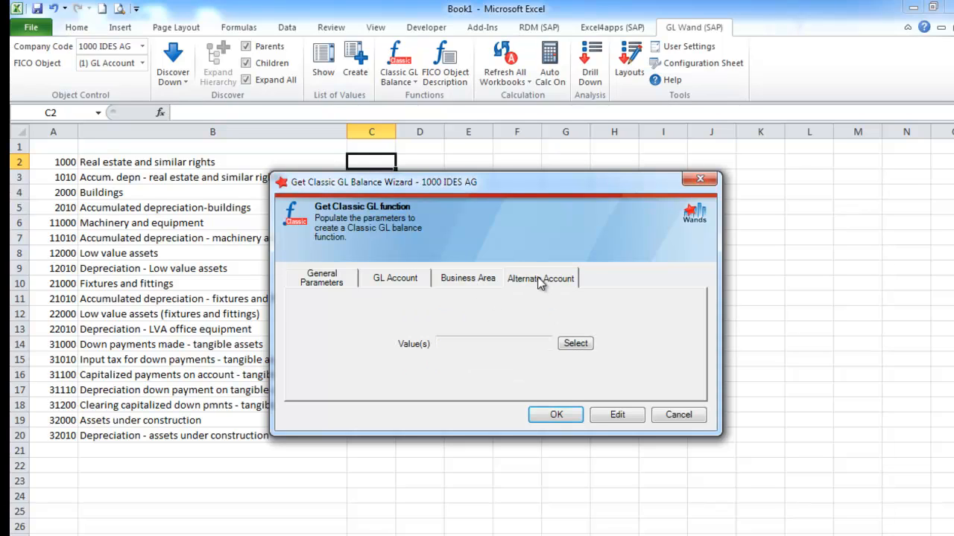
{"action": "left_click", "coordinate": [409, 281]}
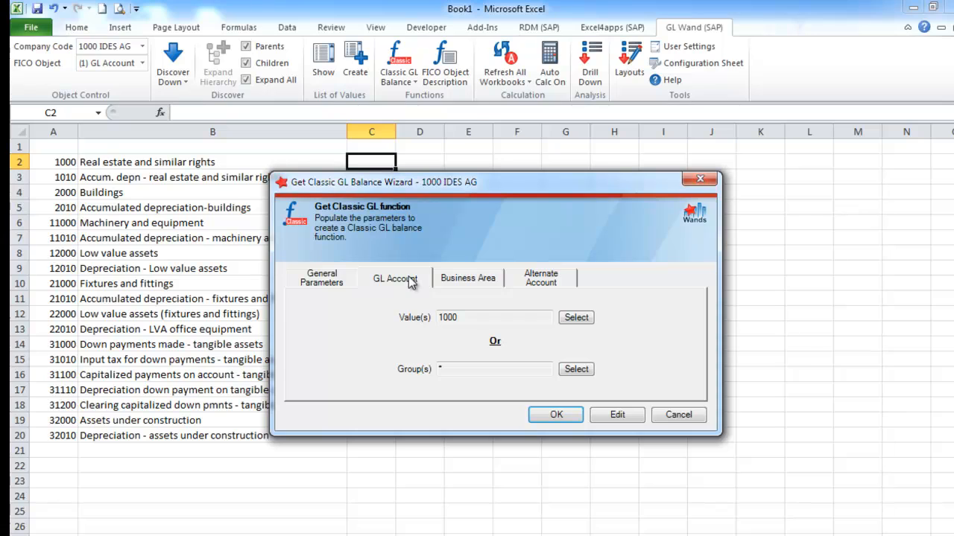
{"action": "left_click", "coordinate": [550, 419]}
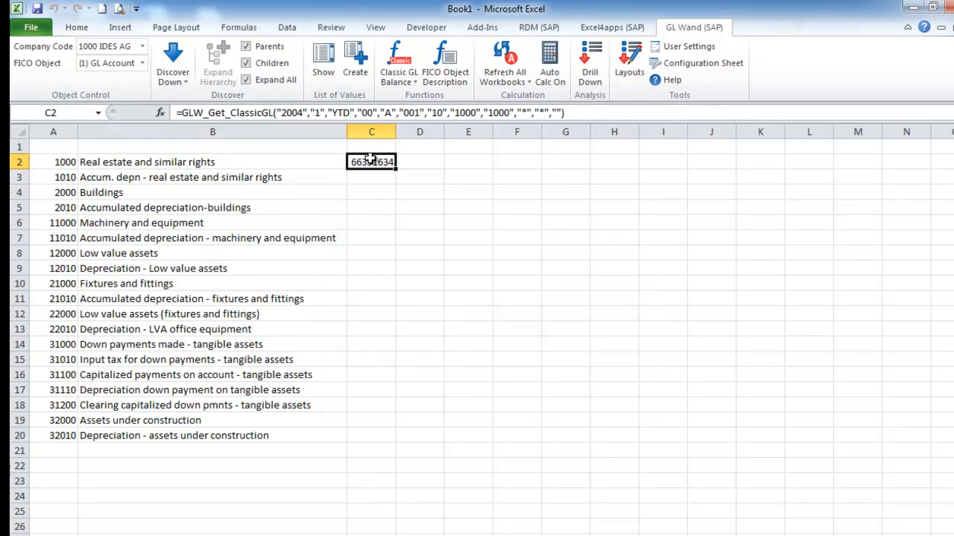
- Edit the arguments of the balance function in C2 so that Account_Number refers to cell A2
{"action": "left_click", "coordinate": [160, 113]}
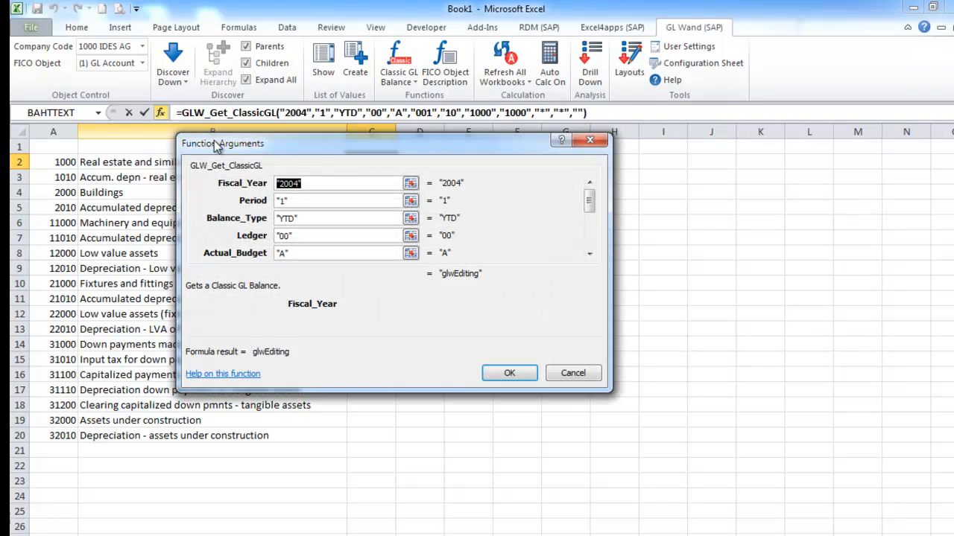
{"action": "left_click_drag", "start_coordinate": [246, 153], "coordinate": [295, 155]}
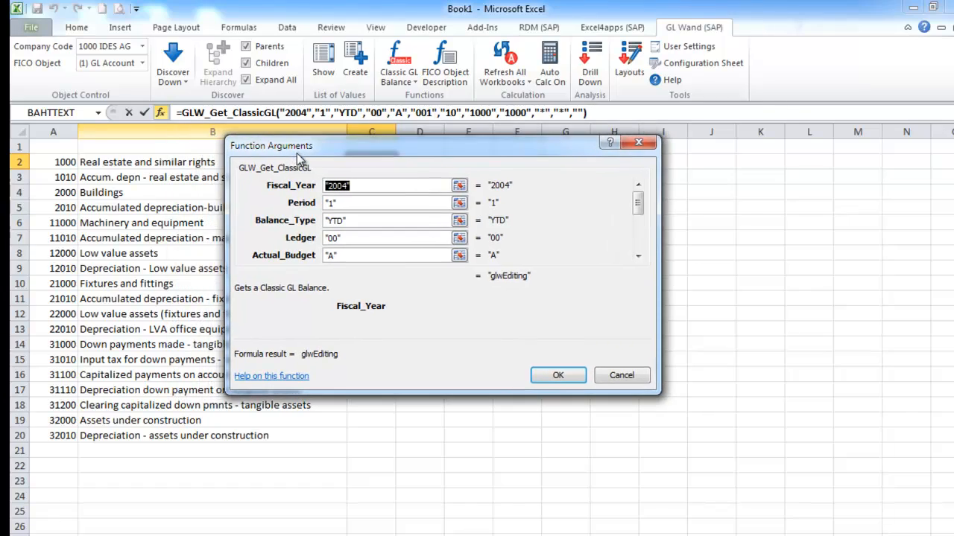
{"action": "key", "text": "Tab"}
{"action": "key", "text": "Tab"}
{"action": "key", "text": "Tab"}
{"action": "key", "text": "Tab"}
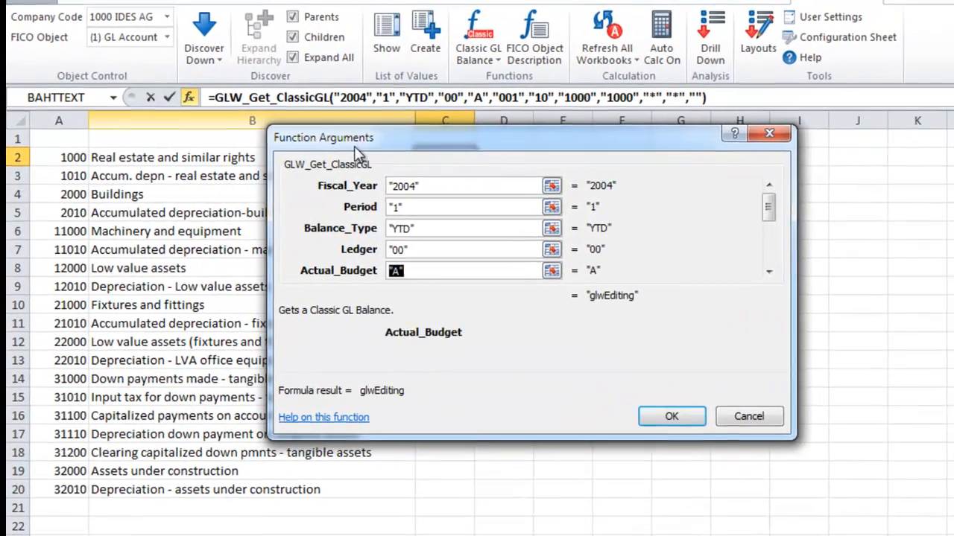
{"action": "key", "text": "Tab"}
{"action": "key", "text": "Tab"}
{"action": "key", "text": "Tab"}
{"action": "key", "text": "Tab"}
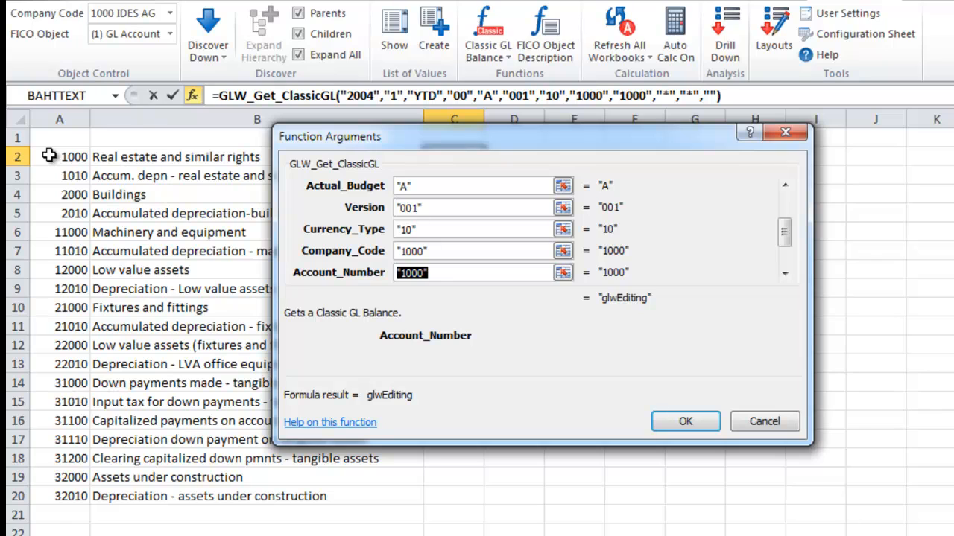
{"action": "left_click", "coordinate": [48, 154]}
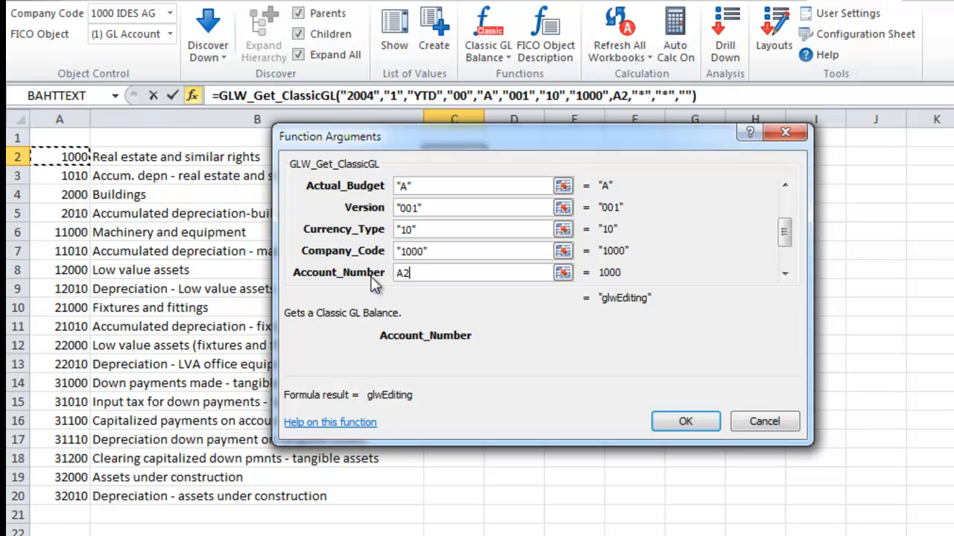
{"action": "left_click", "coordinate": [684, 422]}
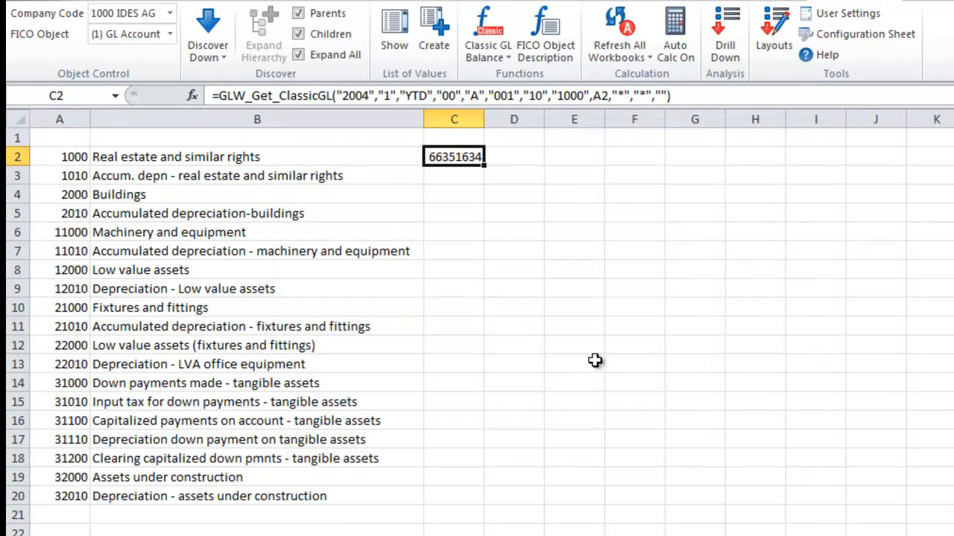
- Fill the balance formula from C2 through C20 and fit column C to its contents
{"action": "double_click", "coordinate": [483, 164]}
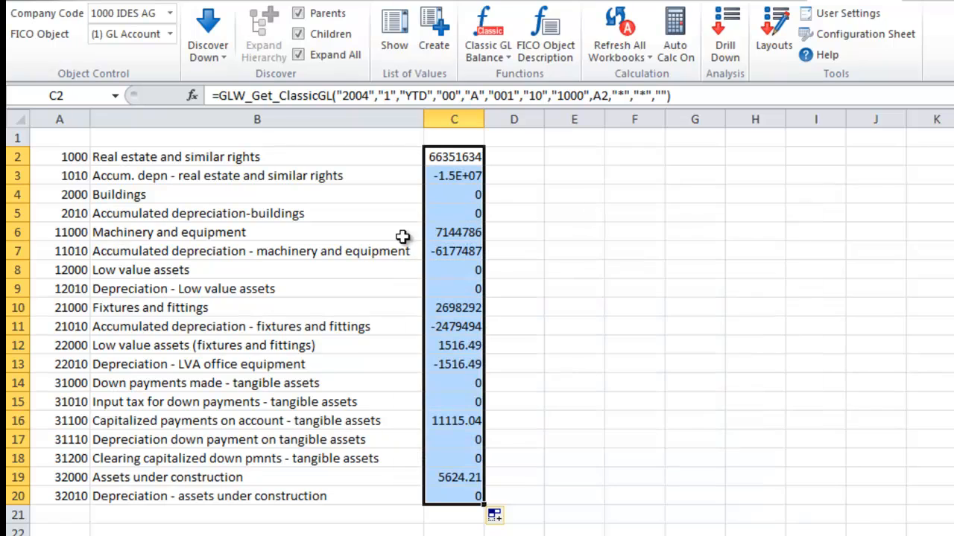
{"action": "double_click", "coordinate": [478, 119]}
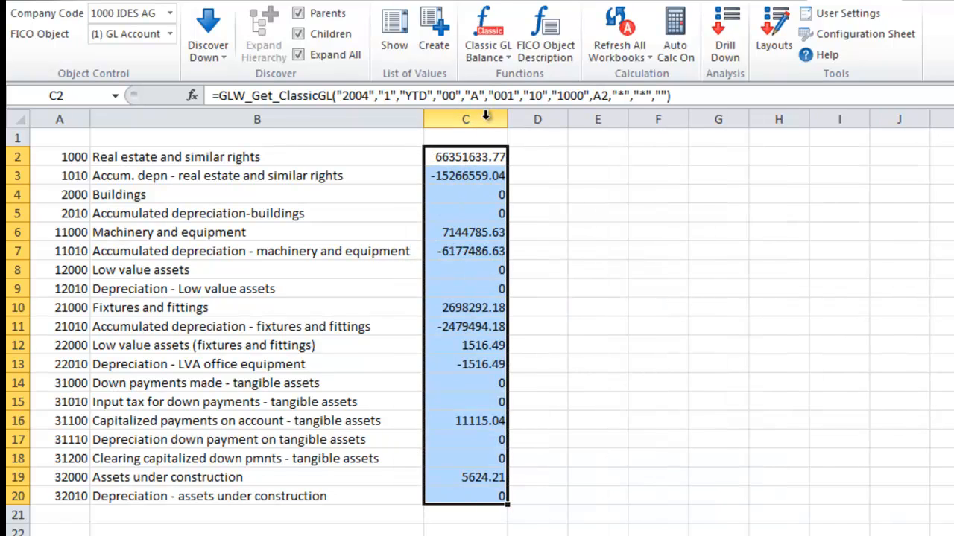
- Drill down from the balance in C2 to its GL line items, collapse them to the totals, and expand all detail rows again
{"action": "left_click", "coordinate": [467, 159]}
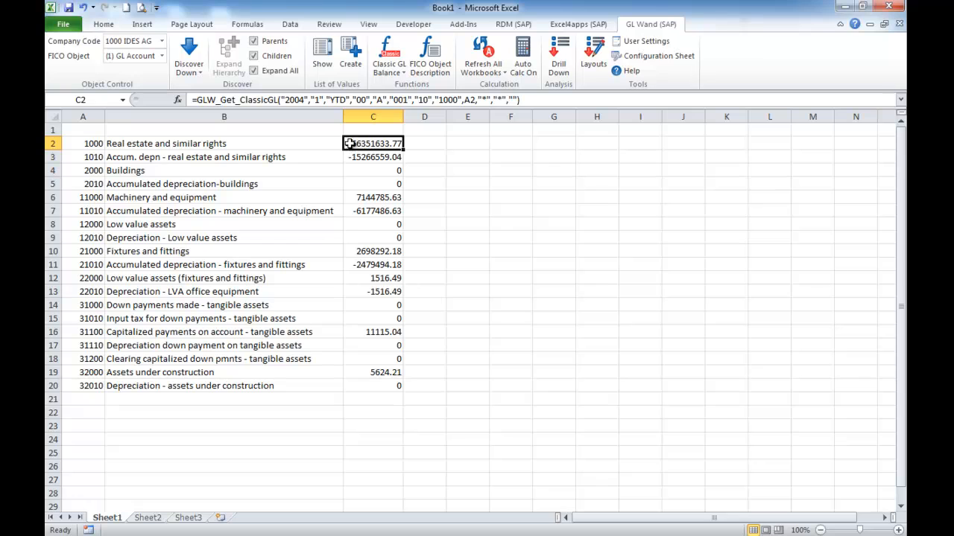
{"action": "double_click", "coordinate": [350, 143]}
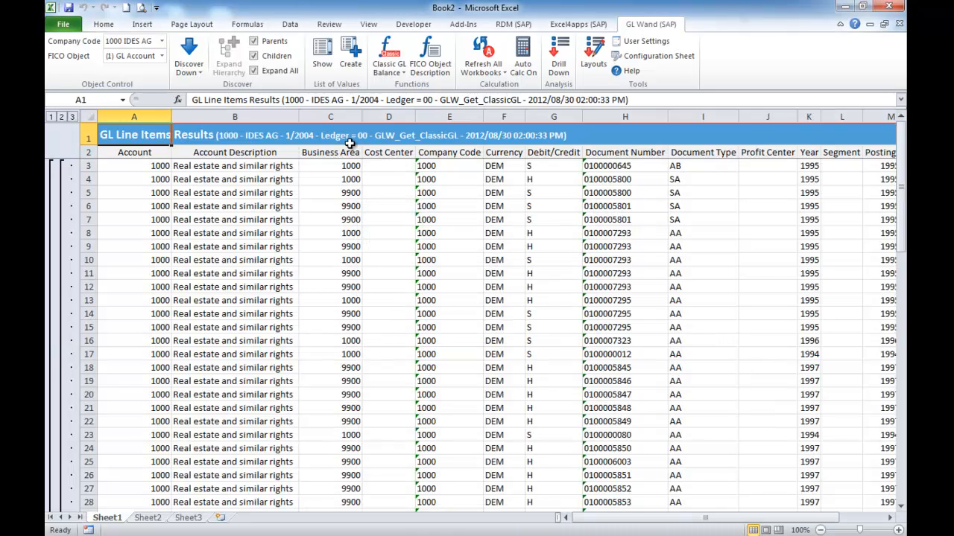
{"action": "left_click", "coordinate": [61, 117]}
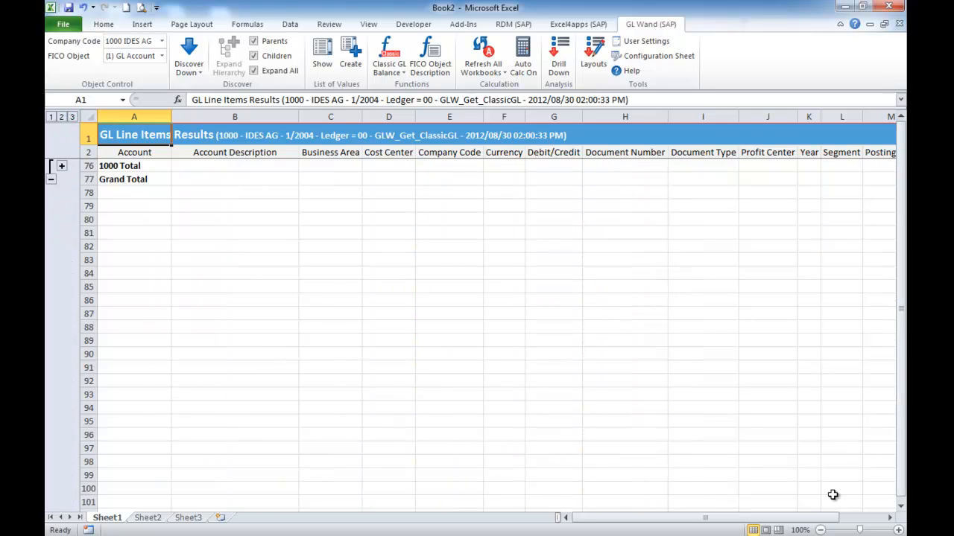
{"action": "left_click_drag", "start_coordinate": [820, 521], "coordinate": [768, 529]}
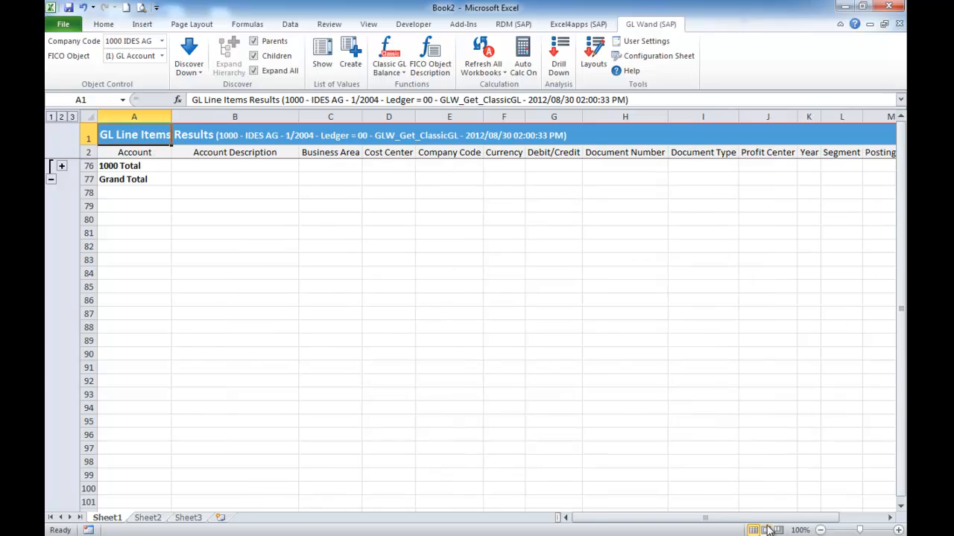
{"action": "left_click", "coordinate": [72, 117]}
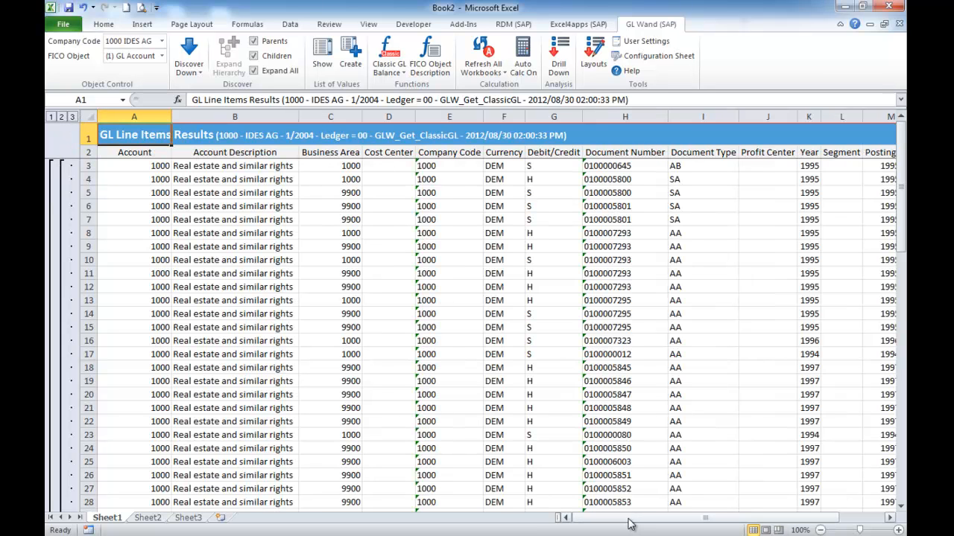
- Drill down from the document number in cell H37 of the GL line items to its GL document details
{"action": "left_click_drag", "start_coordinate": [663, 526], "coordinate": [678, 531]}
{"action": "scroll", "coordinate": [458, 330], "scroll_direction": "down", "scroll_amount": 19}
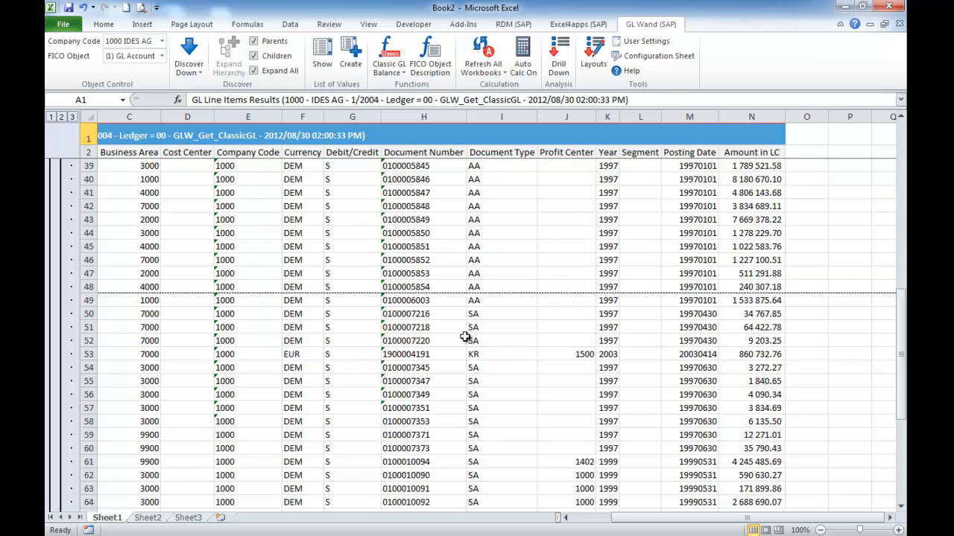
{"action": "scroll", "coordinate": [457, 330], "scroll_direction": "up", "scroll_amount": 15}
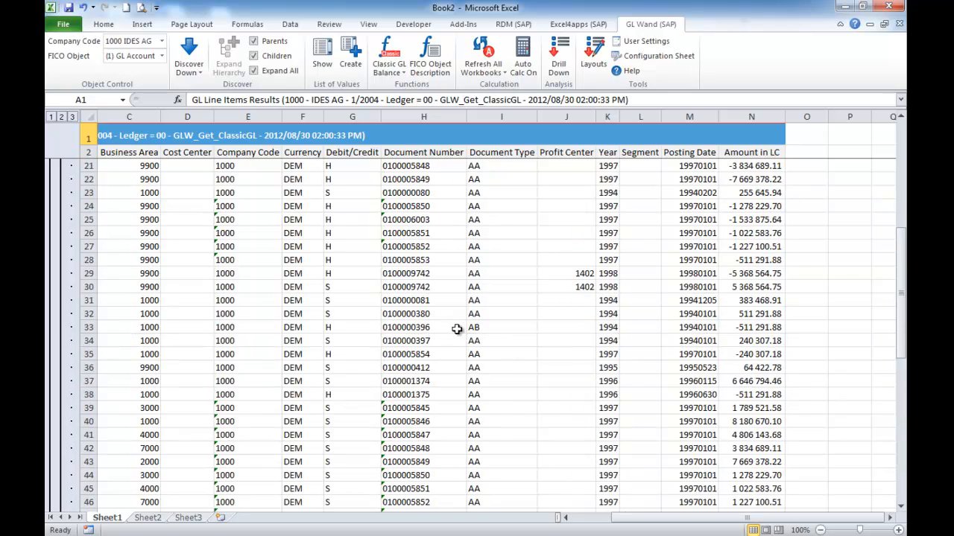
{"action": "scroll", "coordinate": [457, 329], "scroll_direction": "up", "scroll_amount": 3}
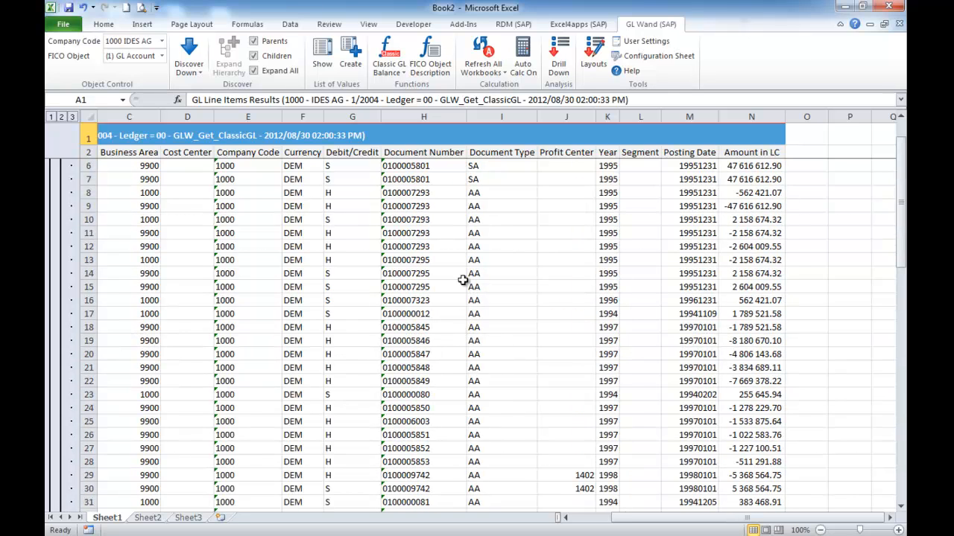
{"action": "scroll", "coordinate": [436, 269], "scroll_direction": "down", "scroll_amount": 4}
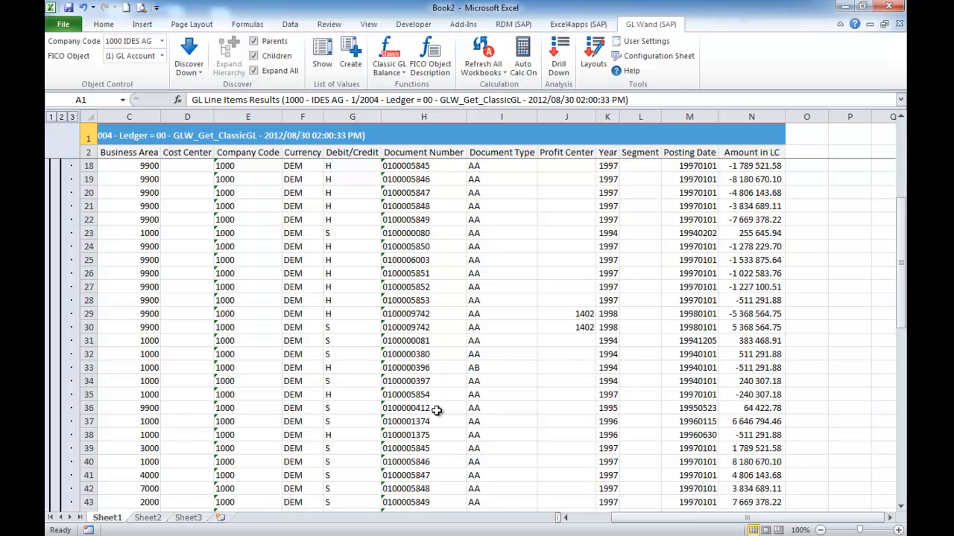
{"action": "left_click", "coordinate": [417, 422]}
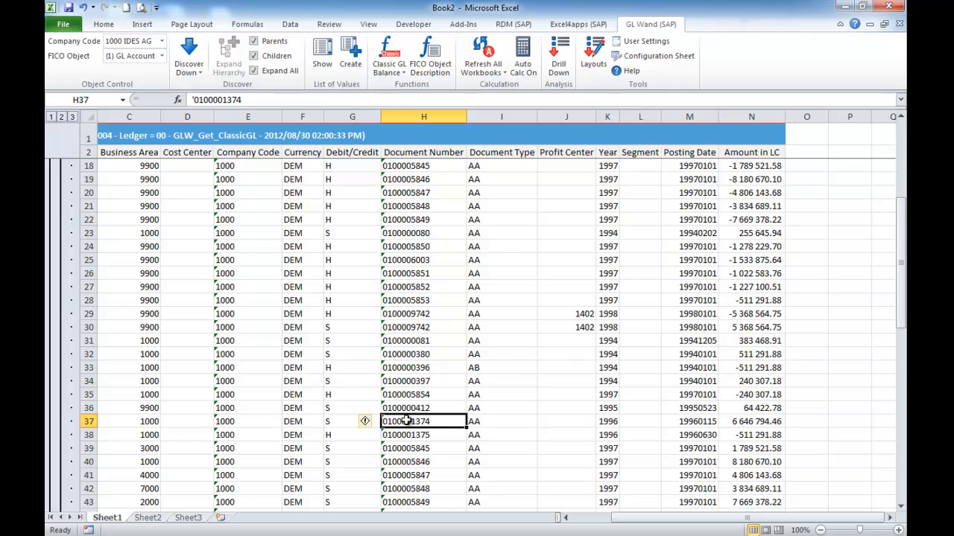
{"action": "double_click", "coordinate": [405, 422]}
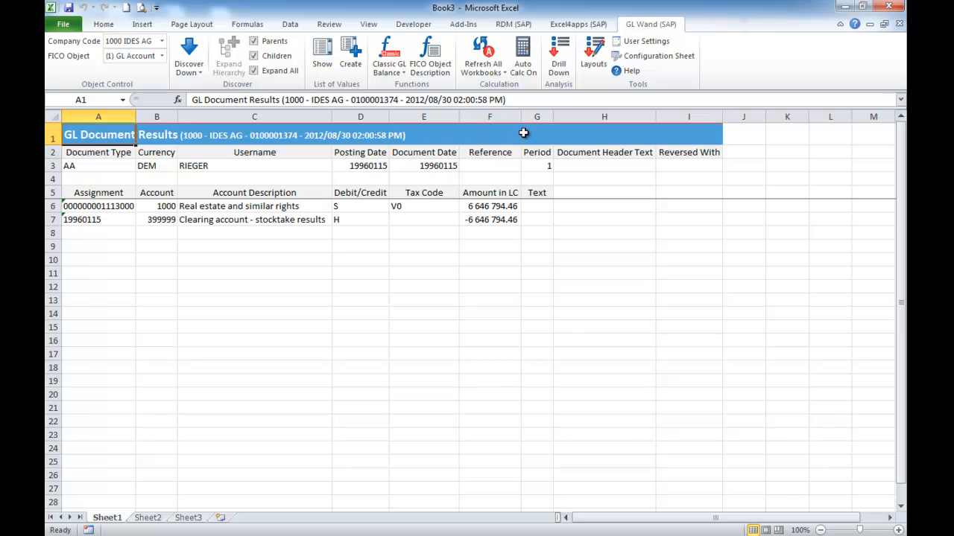
- Open the layout customization for the line item drill-down's Class. GL & New GL - Entry View and enlarge the dialog to show all fields
{"action": "left_click", "coordinate": [593, 65]}
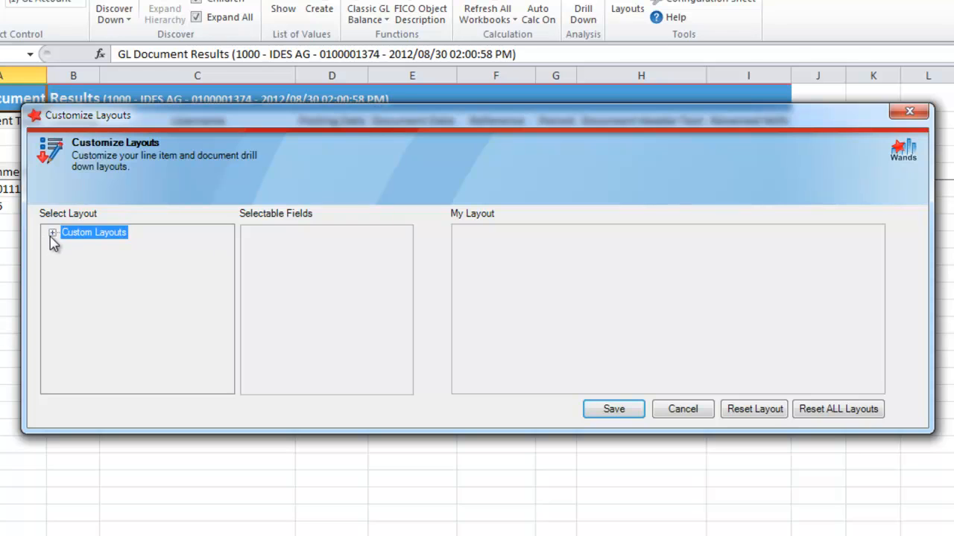
{"action": "left_click", "coordinate": [53, 233]}
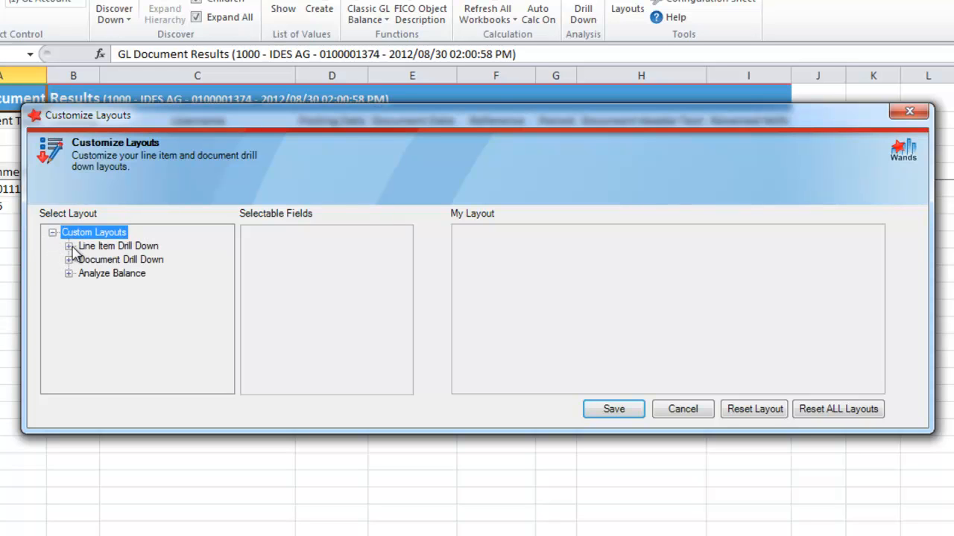
{"action": "left_click", "coordinate": [68, 247]}
{"action": "left_click", "coordinate": [156, 259]}
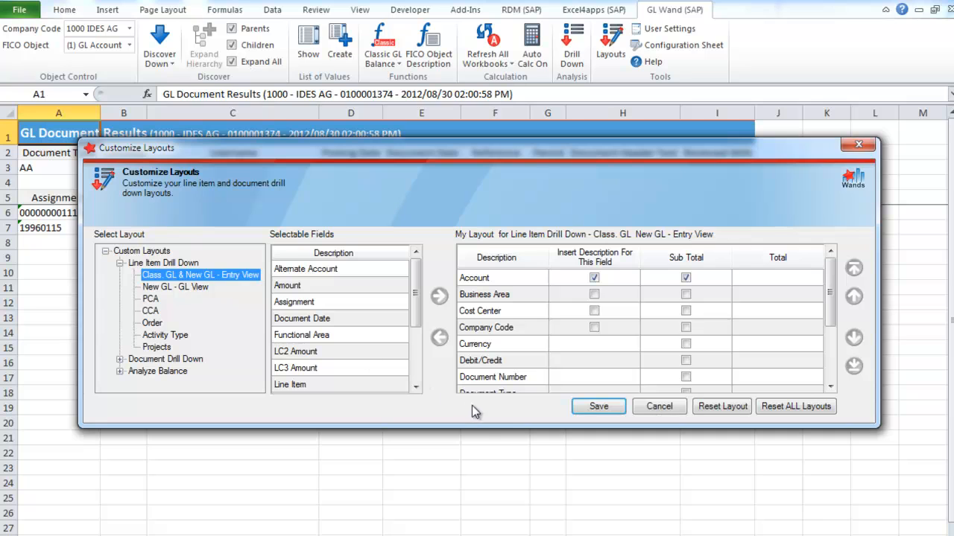
{"action": "left_click_drag", "start_coordinate": [482, 427], "coordinate": [482, 534]}
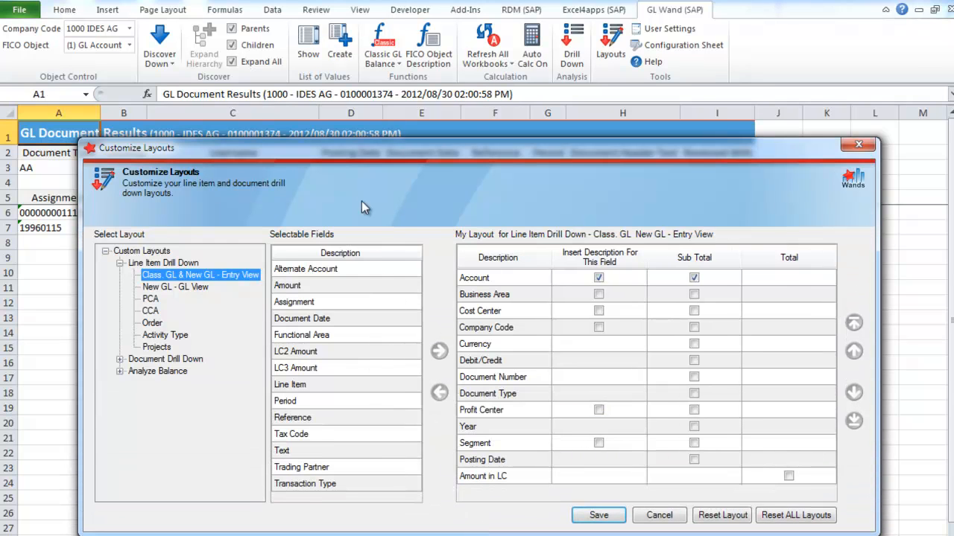
{"action": "left_click_drag", "start_coordinate": [339, 149], "coordinate": [312, 38]}
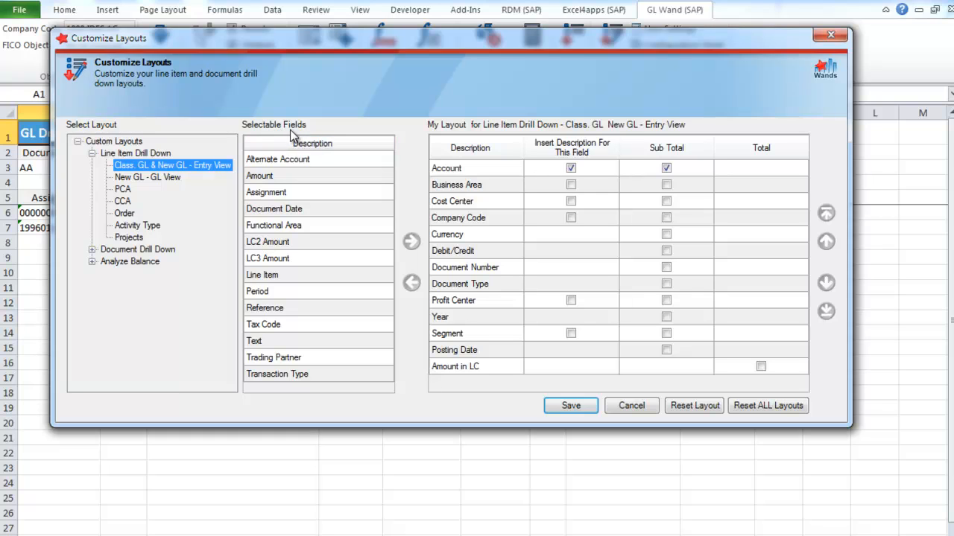
- Add the Assignment field to the line item layout, place it directly above Document Number, and save the layout
{"action": "left_click", "coordinate": [277, 192]}
{"action": "left_click", "coordinate": [411, 242]}
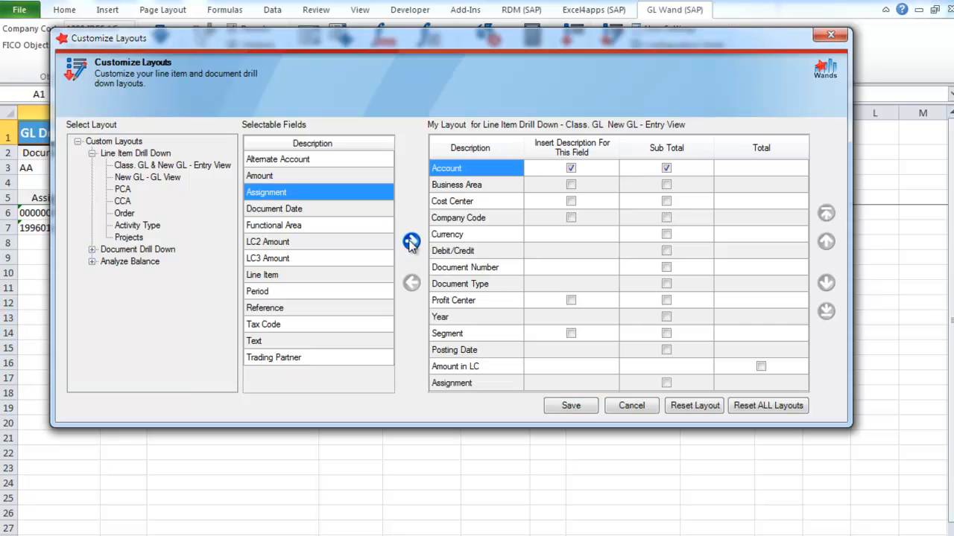
{"action": "left_click_drag", "start_coordinate": [483, 386], "coordinate": [460, 263]}
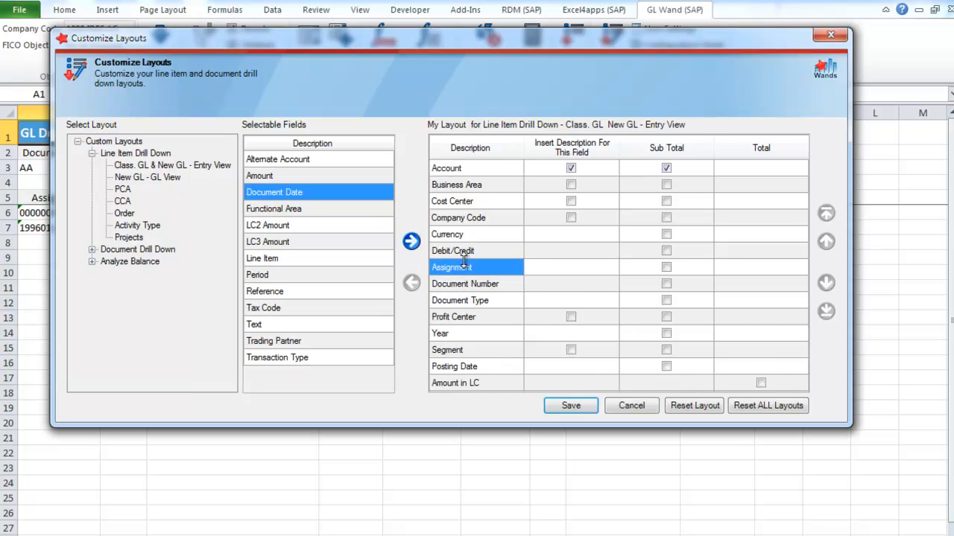
{"action": "left_click", "coordinate": [503, 169]}
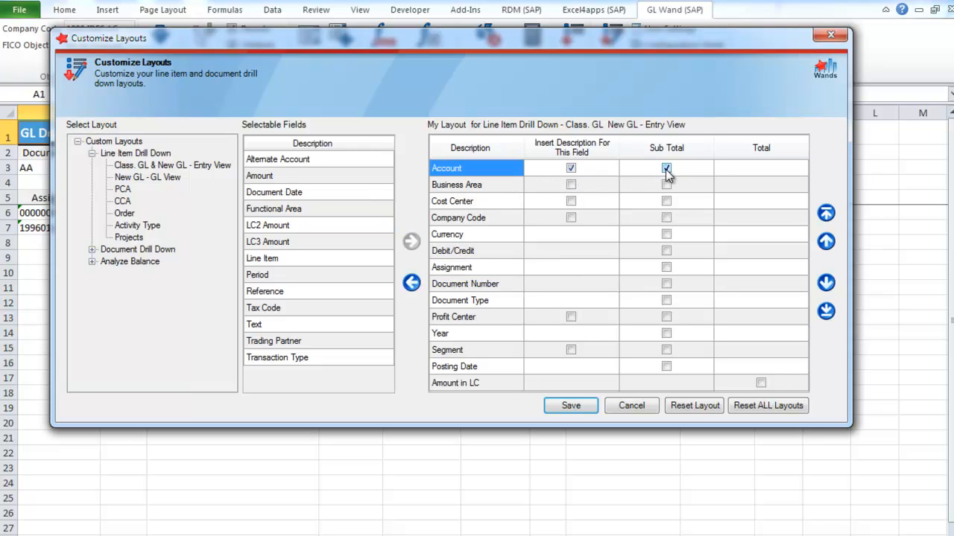
{"action": "left_click", "coordinate": [566, 406]}
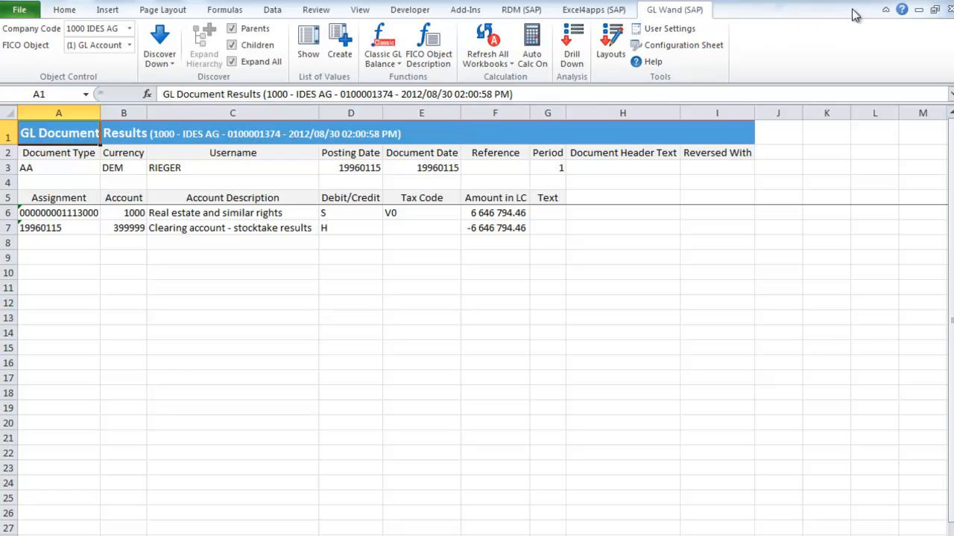
- Close the drill-down result workbooks Book3 and Book2 without saving them
{"action": "left_click", "coordinate": [942, 2]}
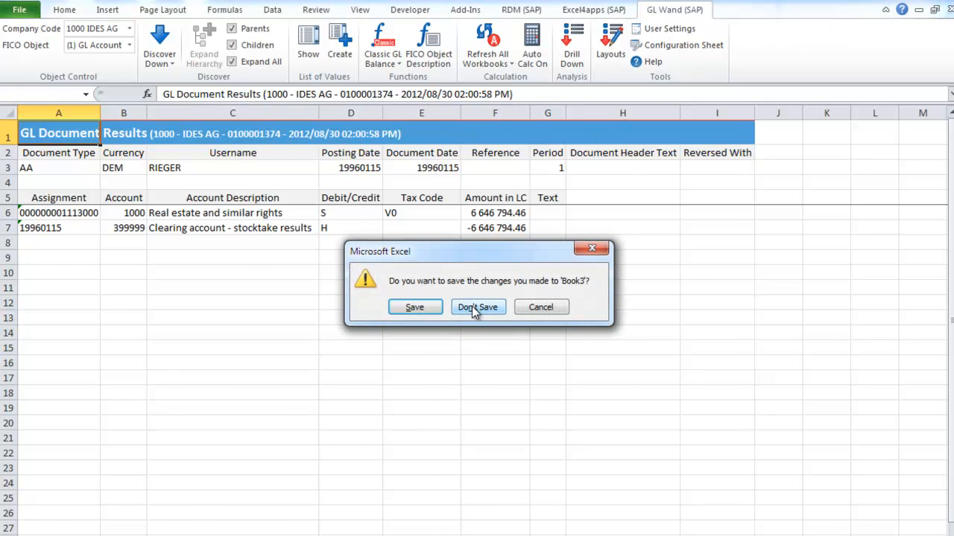
{"action": "left_click", "coordinate": [474, 305]}
{"action": "left_click", "coordinate": [927, 3]}
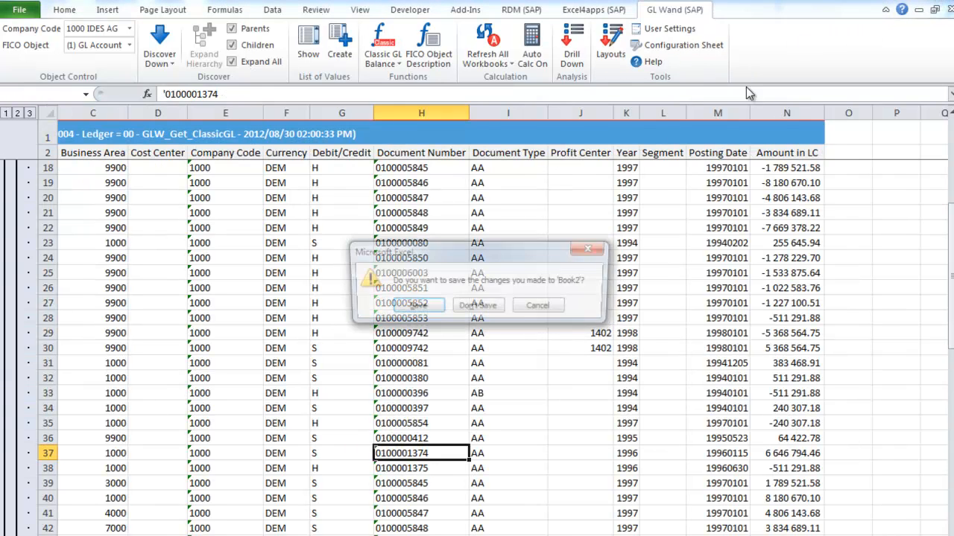
{"action": "left_click", "coordinate": [483, 306]}
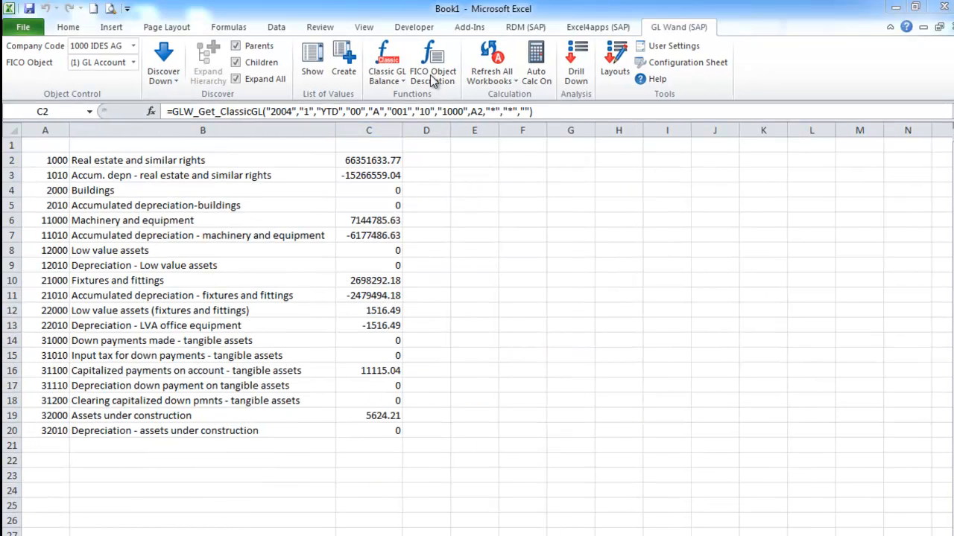
- Set up a FICO object description function in D2 with the attribute Balance Sheet Account
{"action": "left_click", "coordinate": [427, 159]}
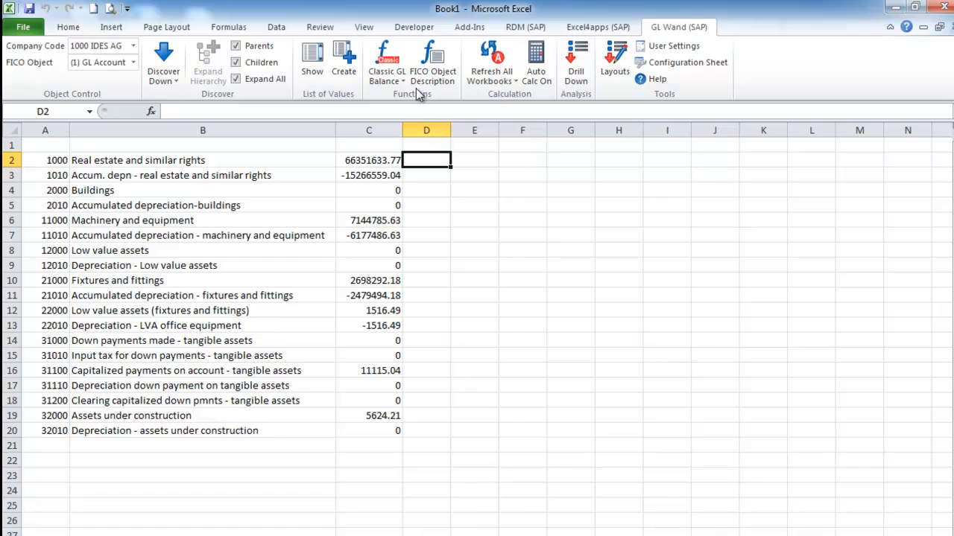
{"action": "left_click", "coordinate": [435, 73]}
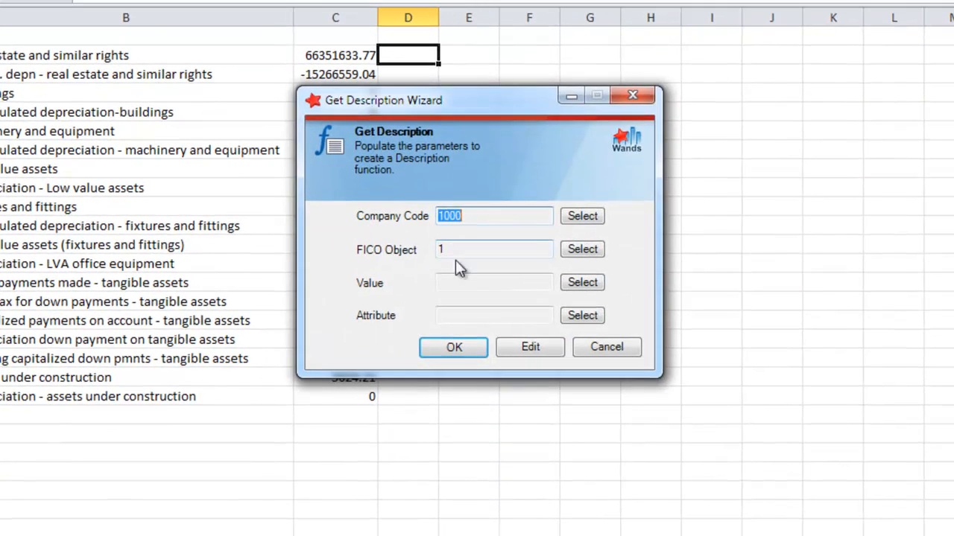
{"action": "left_click", "coordinate": [581, 319]}
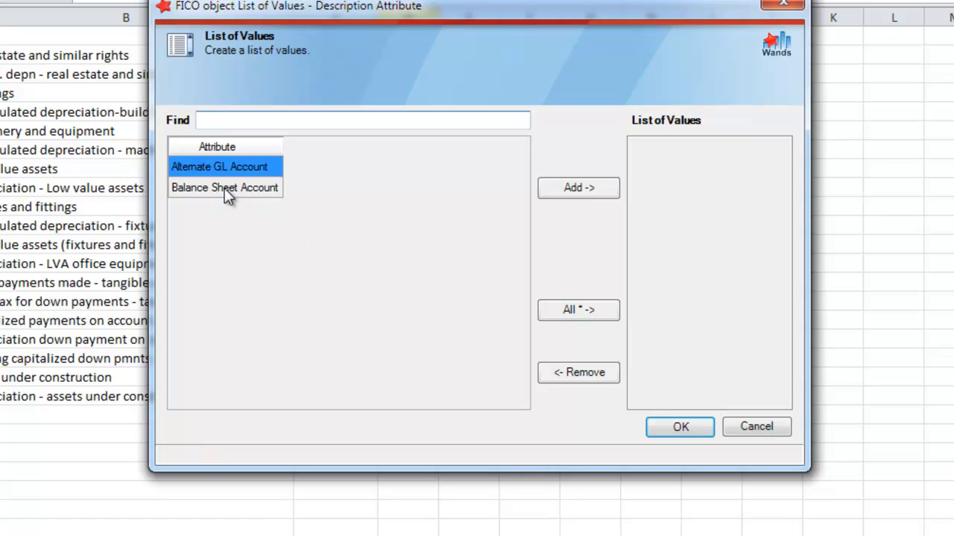
{"action": "double_click", "coordinate": [240, 192]}
{"action": "left_click", "coordinate": [675, 426]}
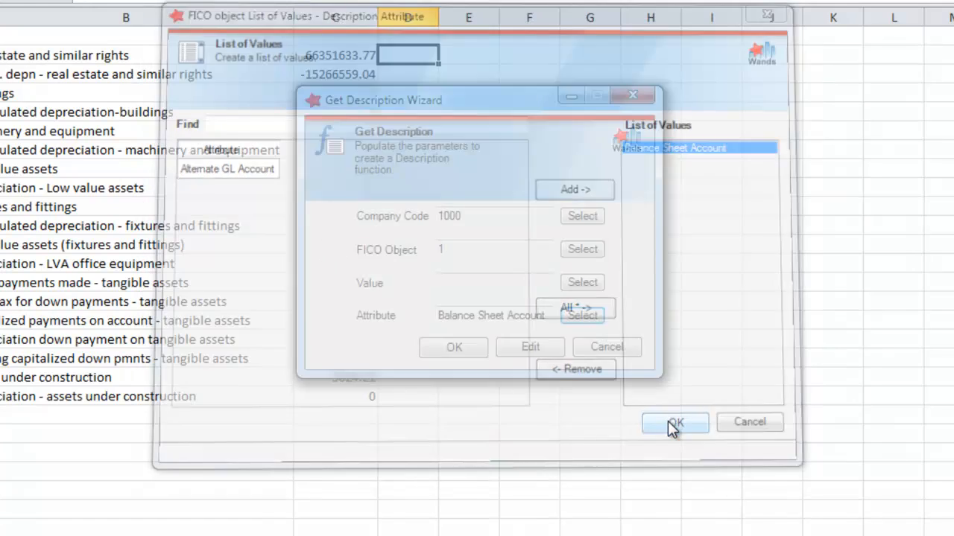
- Edit the arguments of the description function in D2 so that Value refers to cell A2, and insert the formula
{"action": "left_click", "coordinate": [521, 353]}
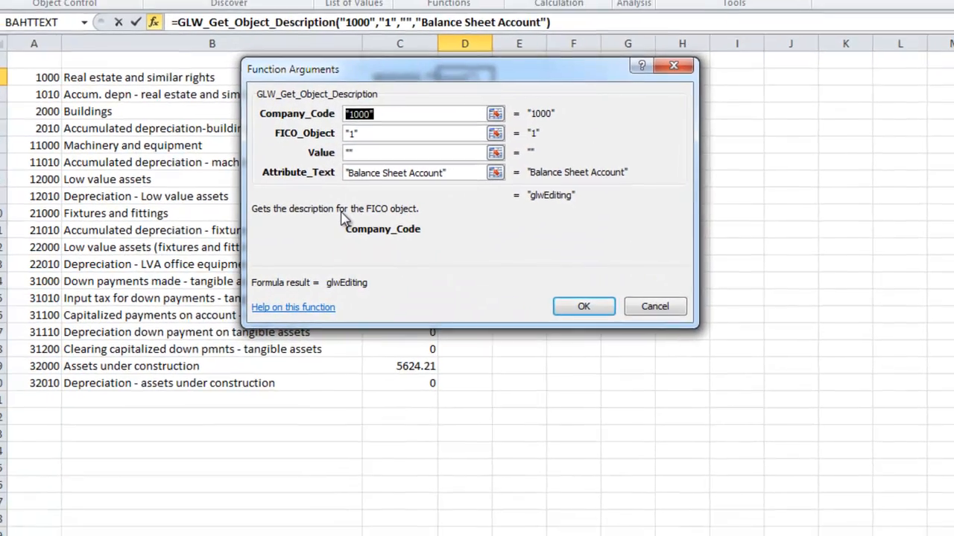
{"action": "key", "text": "Tab"}
{"action": "key", "text": "Tab"}
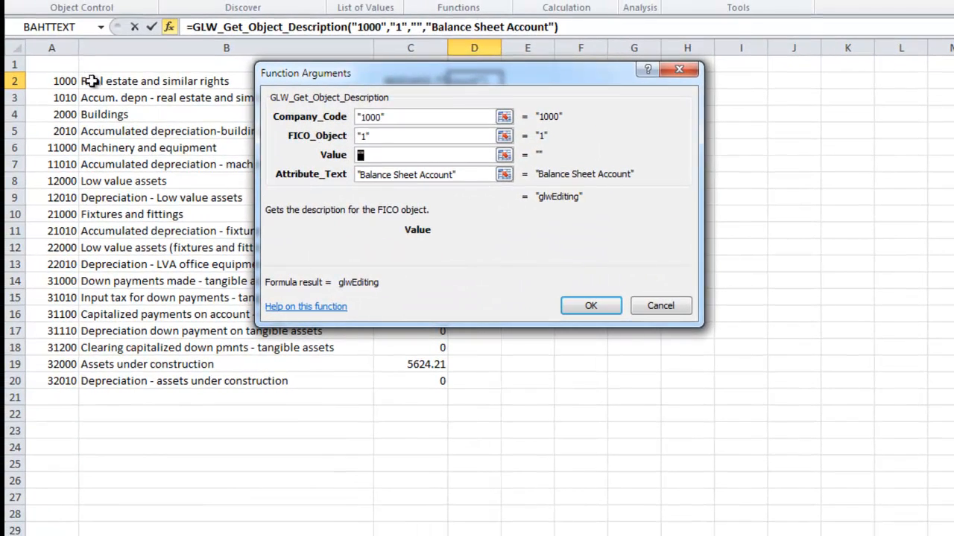
{"action": "left_click", "coordinate": [46, 76]}
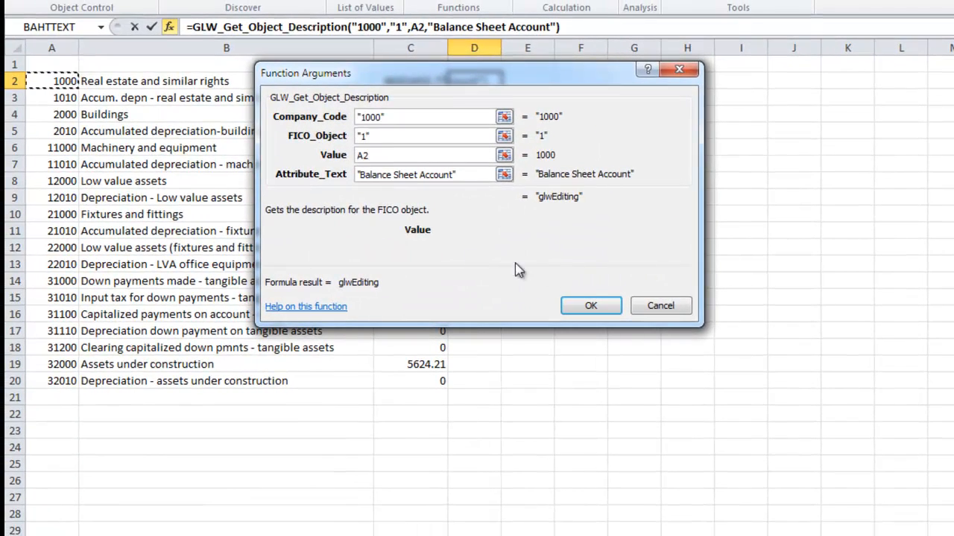
{"action": "left_click", "coordinate": [593, 307]}
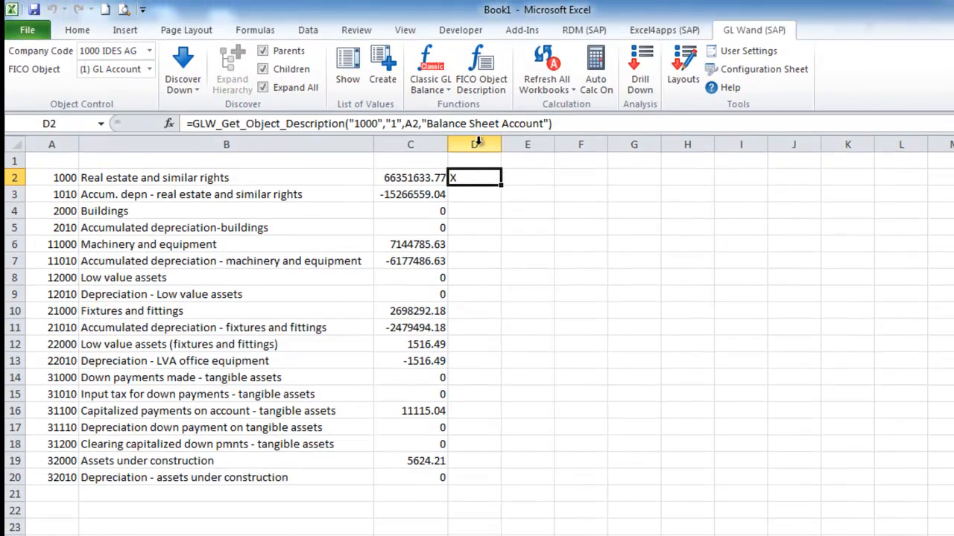
- Center the contents of column D and fill the Balance Sheet Account formula from D2 through D20
{"action": "left_click", "coordinate": [478, 144]}
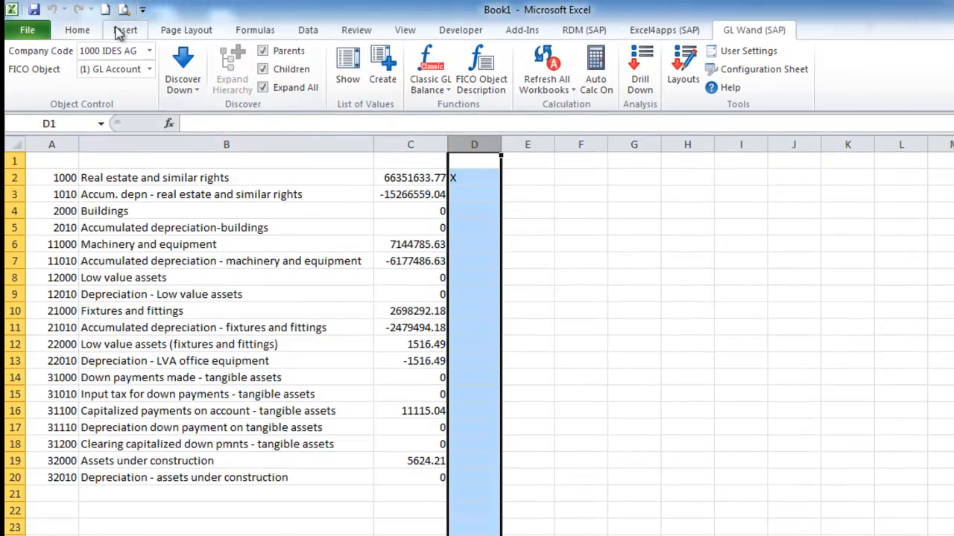
{"action": "left_click", "coordinate": [77, 30]}
{"action": "left_click", "coordinate": [337, 81]}
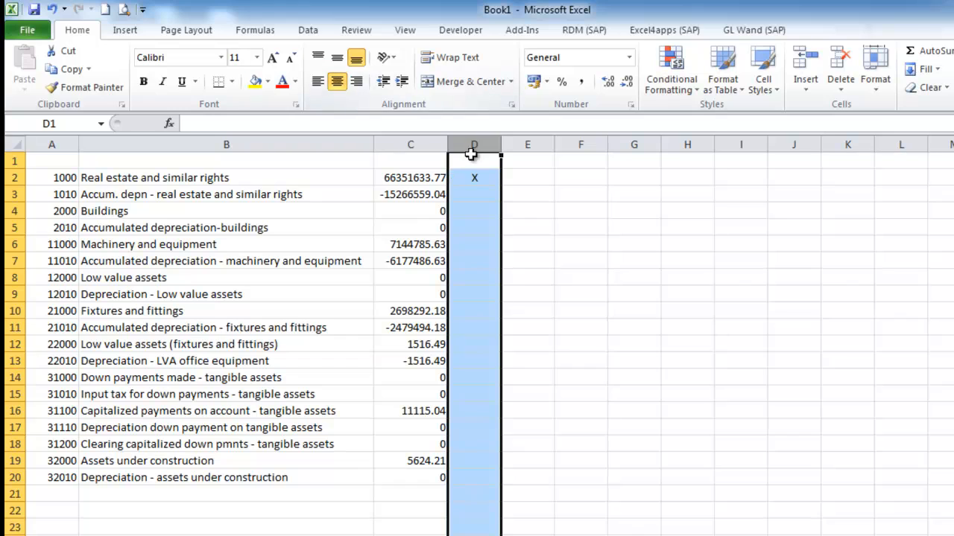
{"action": "left_click", "coordinate": [497, 180]}
{"action": "double_click", "coordinate": [502, 186]}
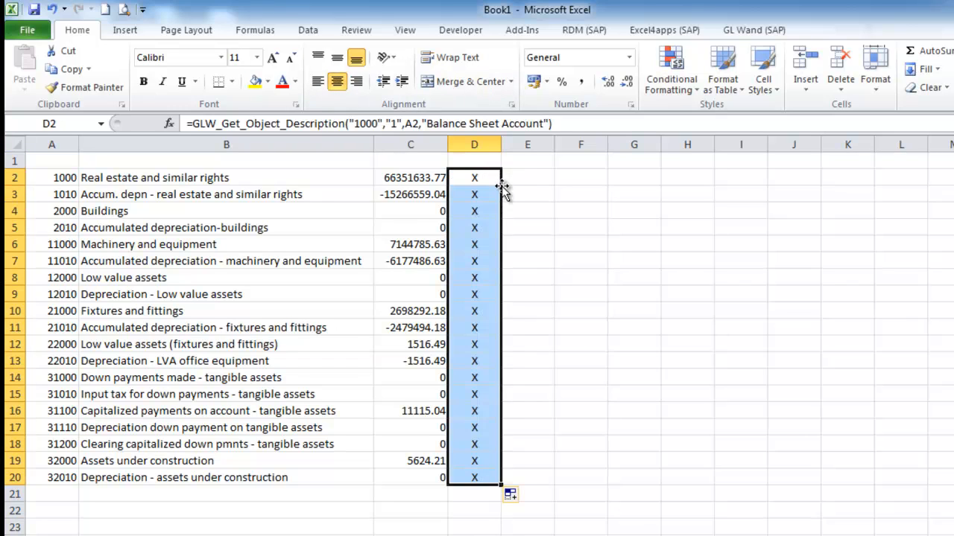
- Show the GL account list of values, add accounts 1000, 1010, 2000 and 2010, and copy the selection to the clipboard
{"action": "left_click", "coordinate": [464, 178]}
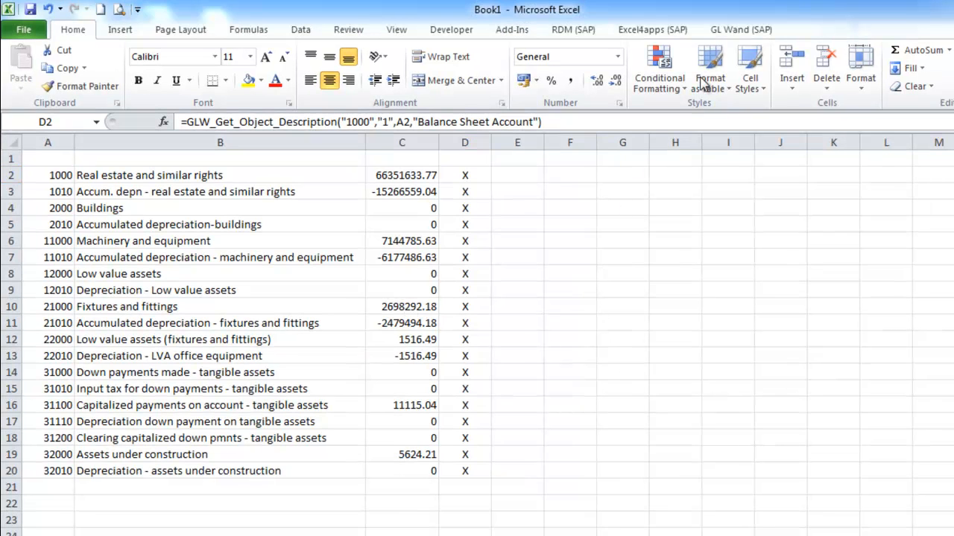
{"action": "left_click", "coordinate": [738, 30]}
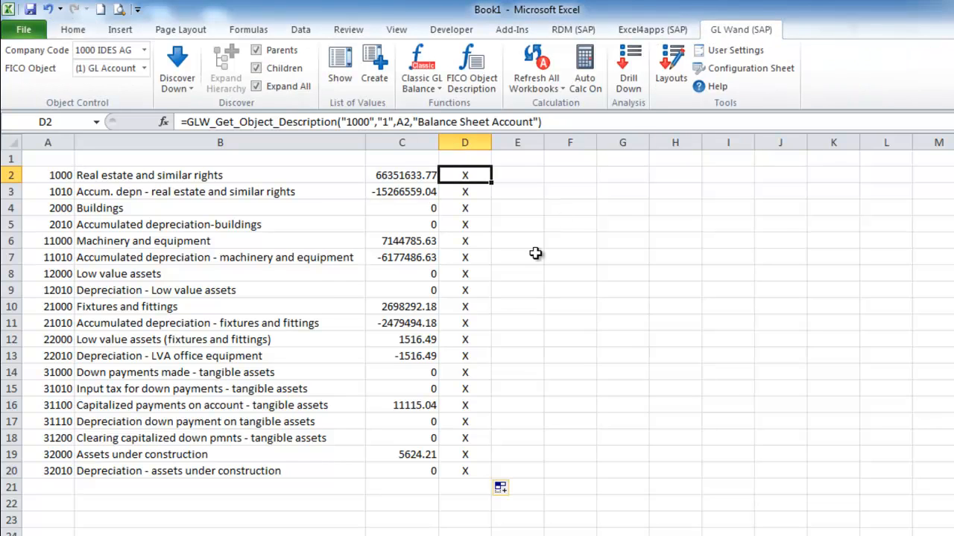
{"action": "left_click", "coordinate": [522, 179]}
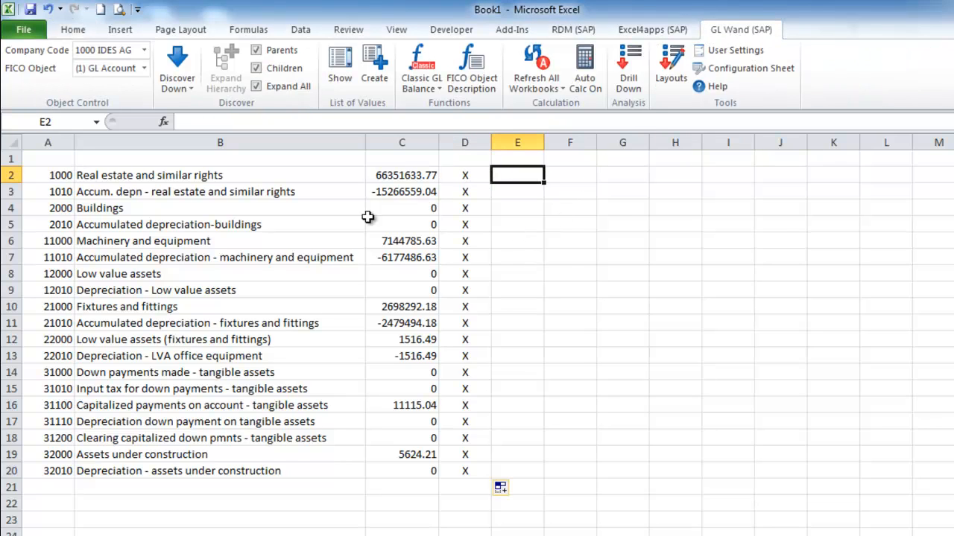
{"action": "left_click", "coordinate": [47, 177]}
{"action": "left_click_drag", "start_coordinate": [48, 176], "coordinate": [43, 451]}
{"action": "left_click", "coordinate": [514, 178]}
{"action": "left_click", "coordinate": [340, 65]}
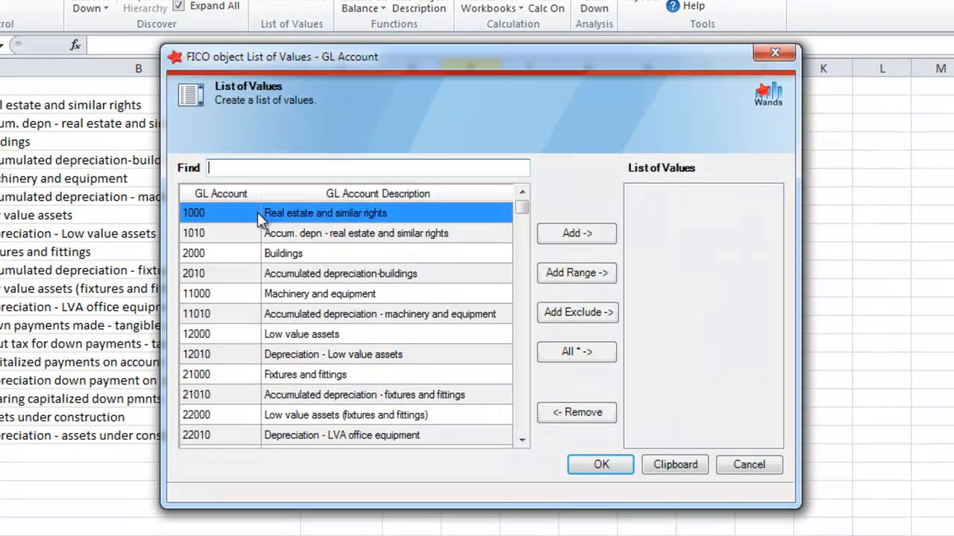
{"action": "left_click", "coordinate": [575, 234]}
{"action": "left_click", "coordinate": [576, 235]}
{"action": "left_click", "coordinate": [577, 236]}
{"action": "left_click", "coordinate": [574, 235]}
{"action": "left_click", "coordinate": [670, 464]}
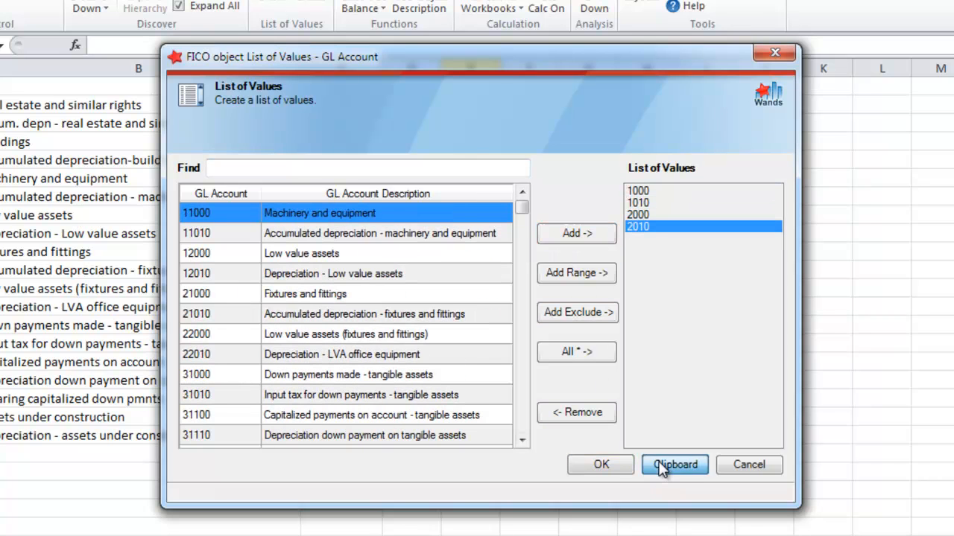
- Paste the account list 1000,1010,2000,2010 into cell G7 and clear the cell again
{"action": "left_click", "coordinate": [613, 195]}
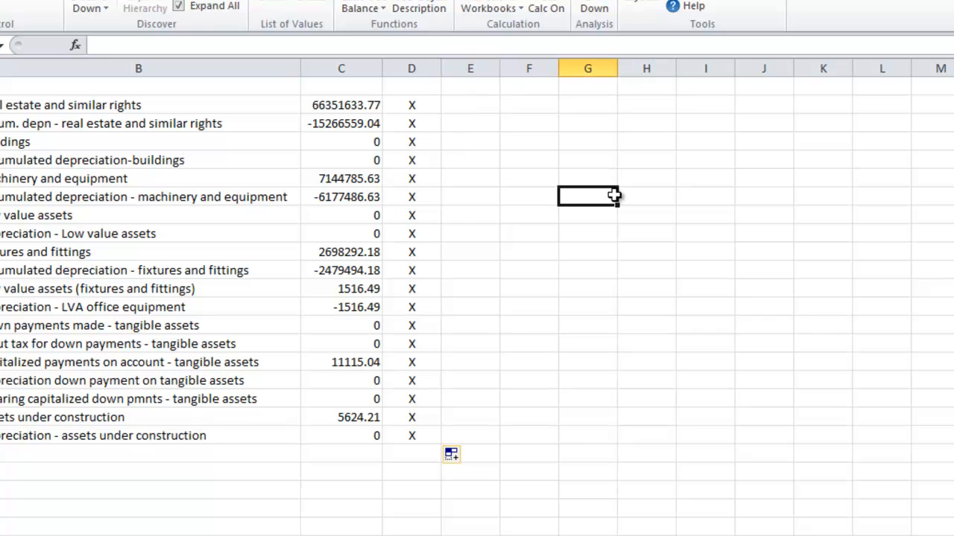
{"action": "type", "text": "1000,1010,2000,2010"}
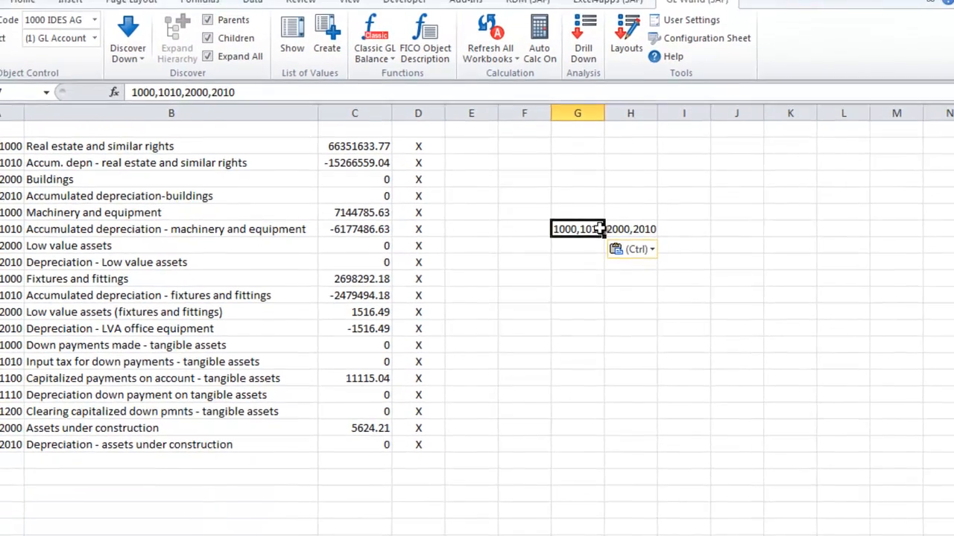
{"action": "key", "text": "Delete"}
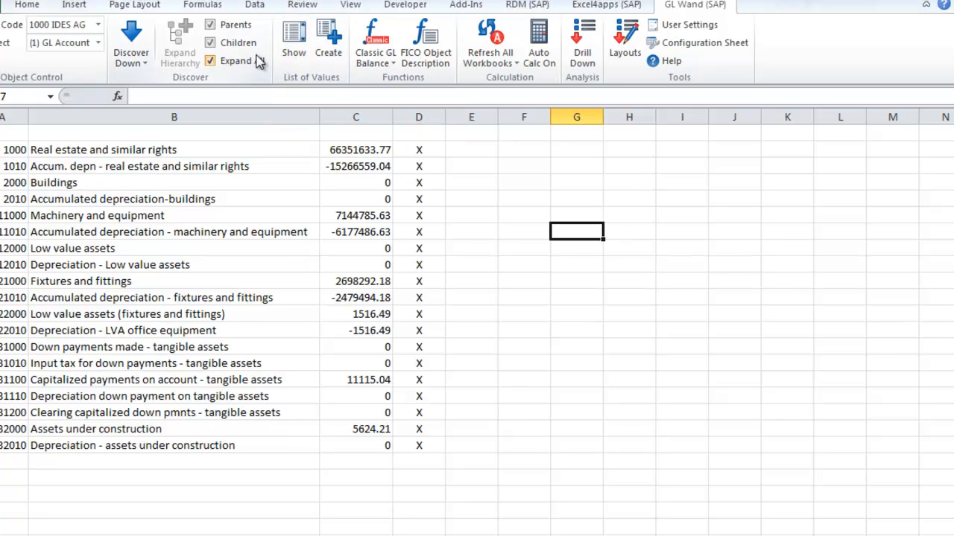
- Create a GL Account list of values in cell A2, keeping account 1000 as its value
{"action": "left_click", "coordinate": [5, 150]}
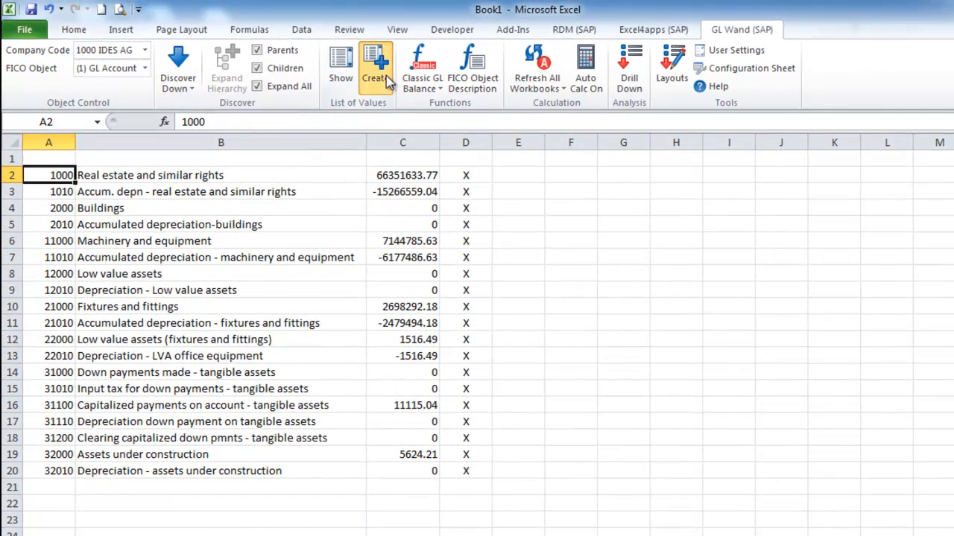
{"action": "left_click", "coordinate": [376, 71]}
{"action": "left_click", "coordinate": [641, 350]}
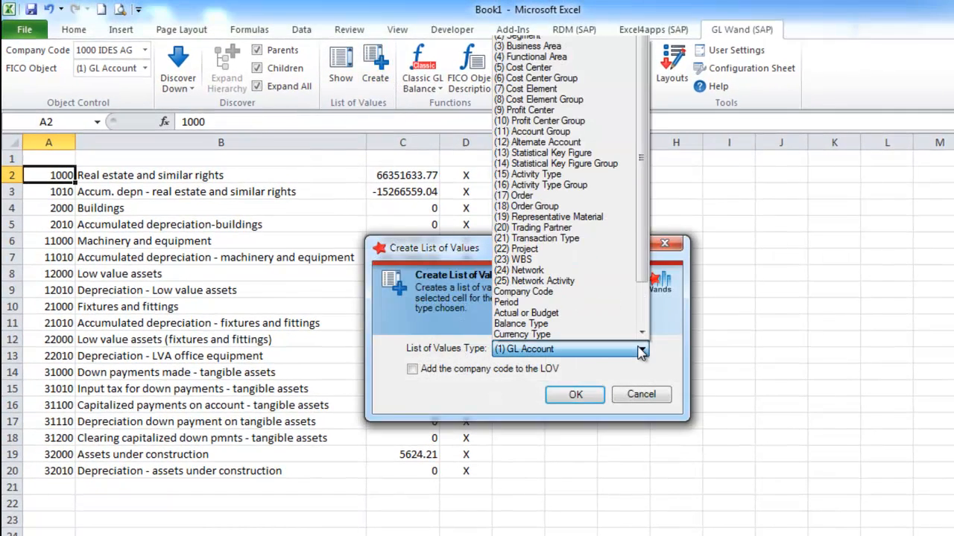
{"action": "left_click_drag", "start_coordinate": [647, 249], "coordinate": [645, 128]}
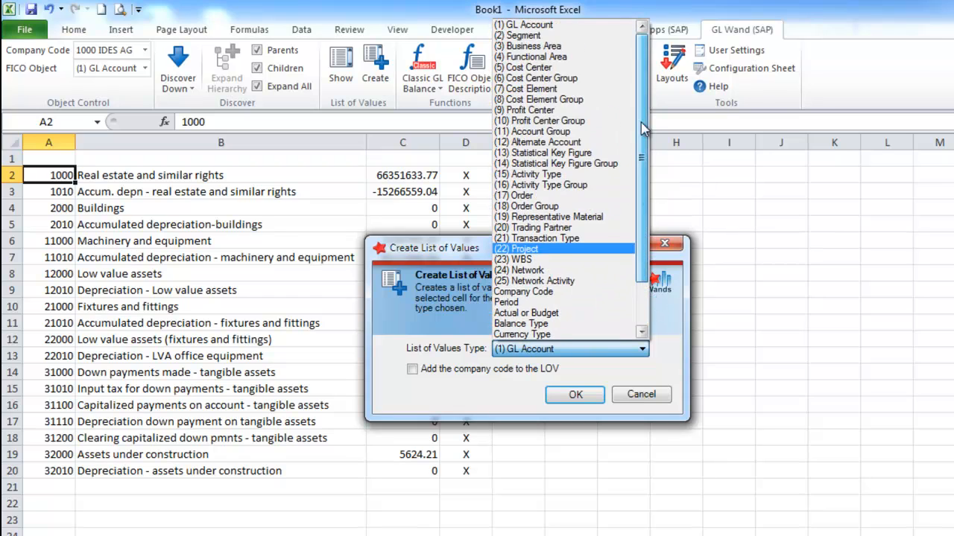
{"action": "left_click", "coordinate": [551, 26]}
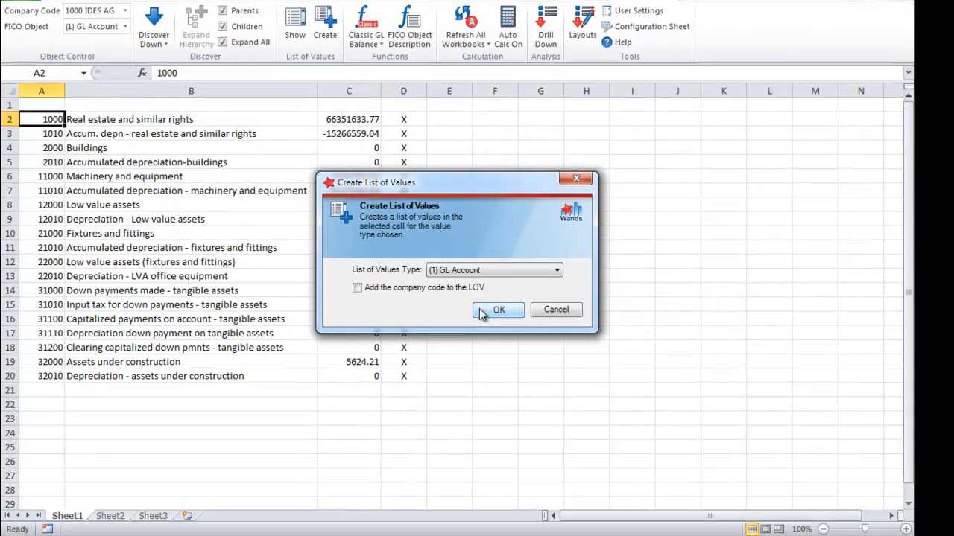
{"action": "left_click", "coordinate": [481, 312]}
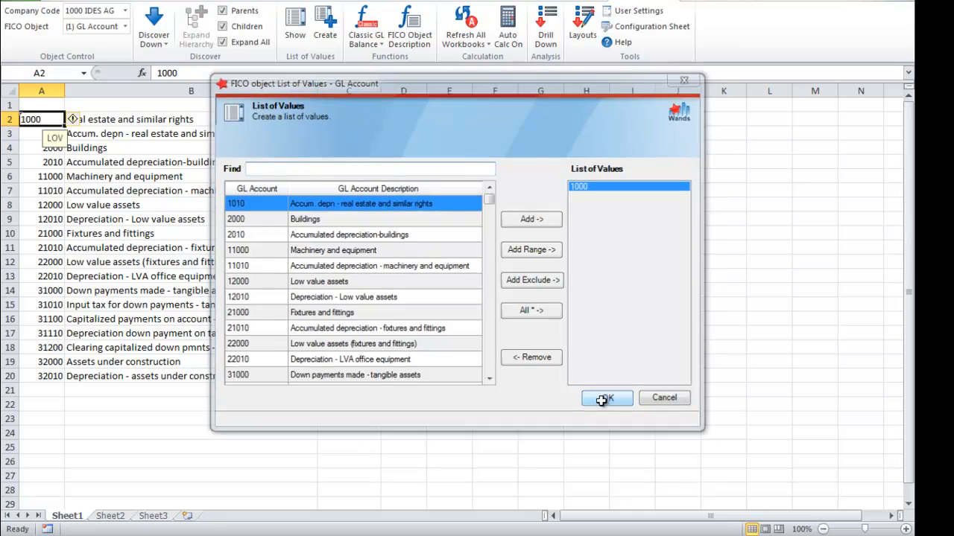
{"action": "left_click", "coordinate": [607, 400]}
- Reopen the list of values in cell A2 and remove account 1000 from the selection
{"action": "left_click", "coordinate": [91, 119]}
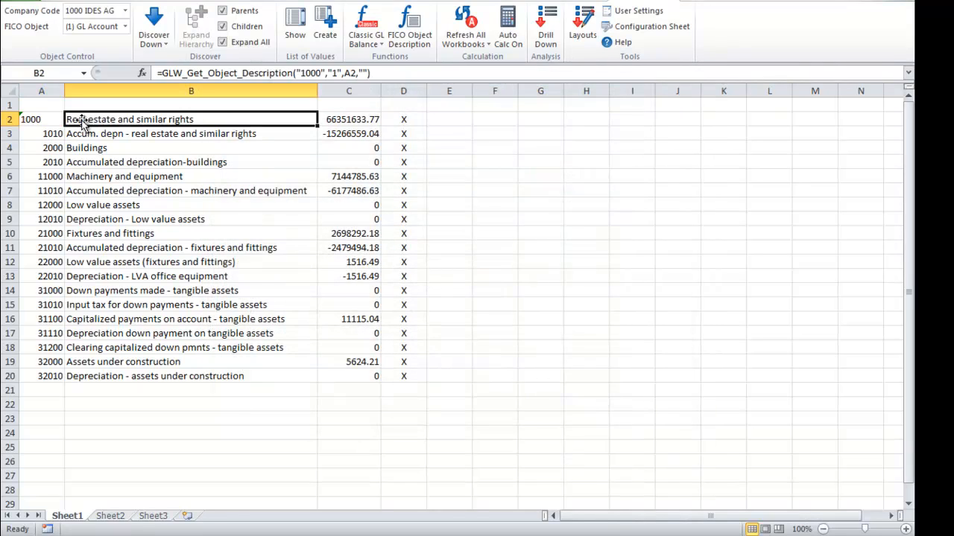
{"action": "left_click", "coordinate": [45, 119]}
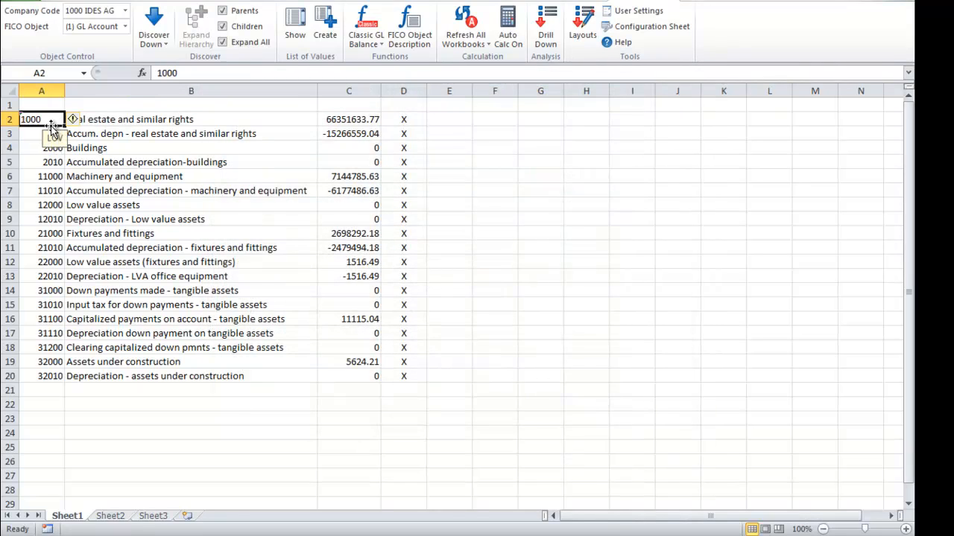
{"action": "double_click", "coordinate": [48, 119]}
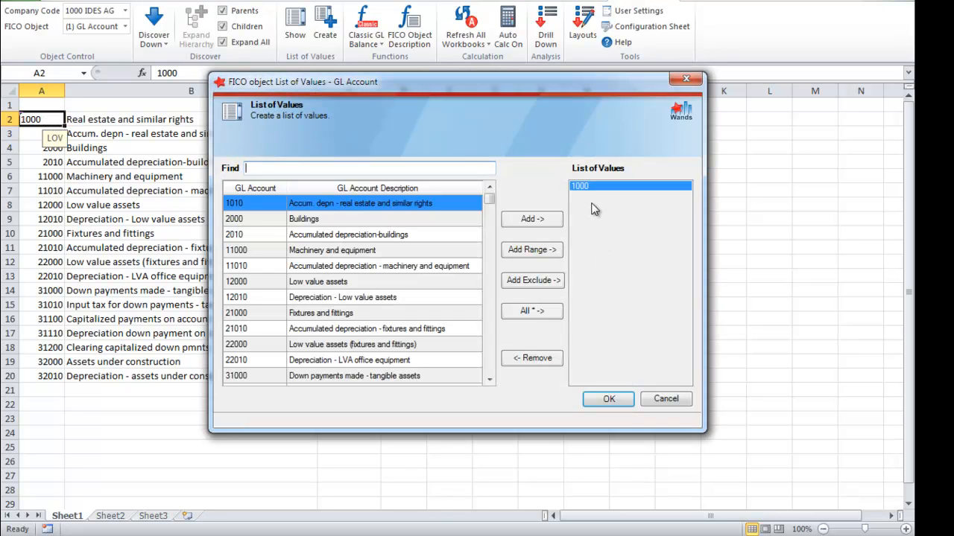
{"action": "left_click", "coordinate": [527, 361]}
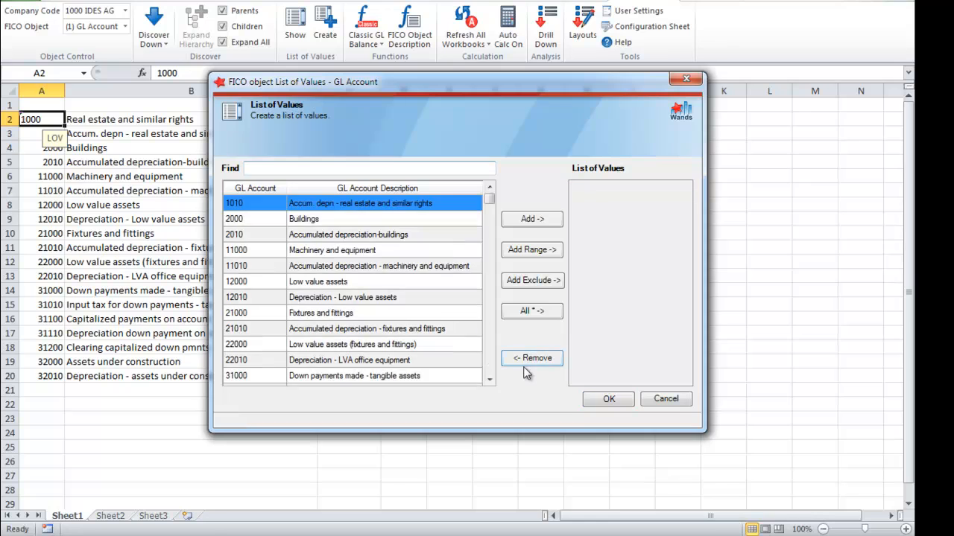
- Search the account list for 40000, set account 400000 as the value of A2, and check the balance formula in C2
{"action": "scroll", "coordinate": [490, 363], "scroll_direction": "down", "scroll_amount": 12}
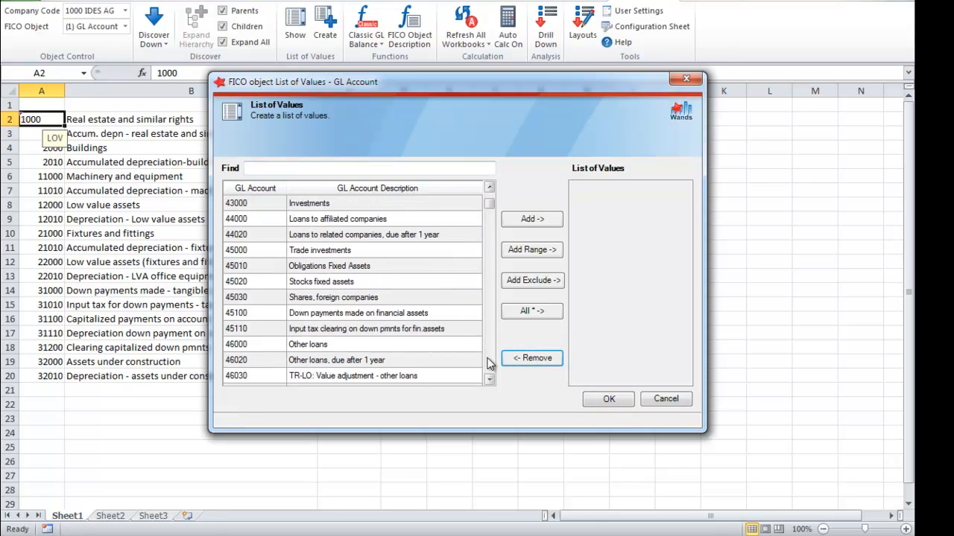
{"action": "scroll", "coordinate": [489, 363], "scroll_direction": "down", "scroll_amount": 15}
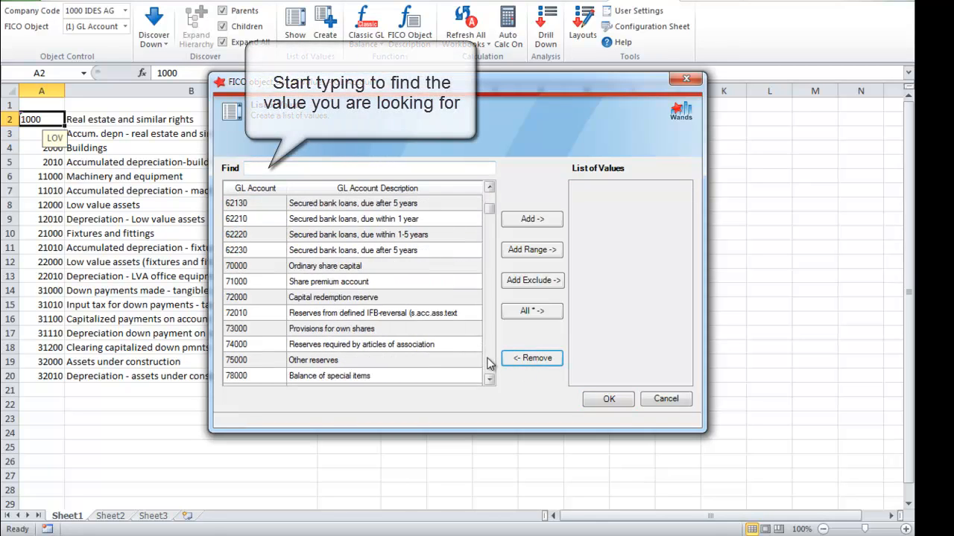
{"action": "left_click", "coordinate": [303, 170]}
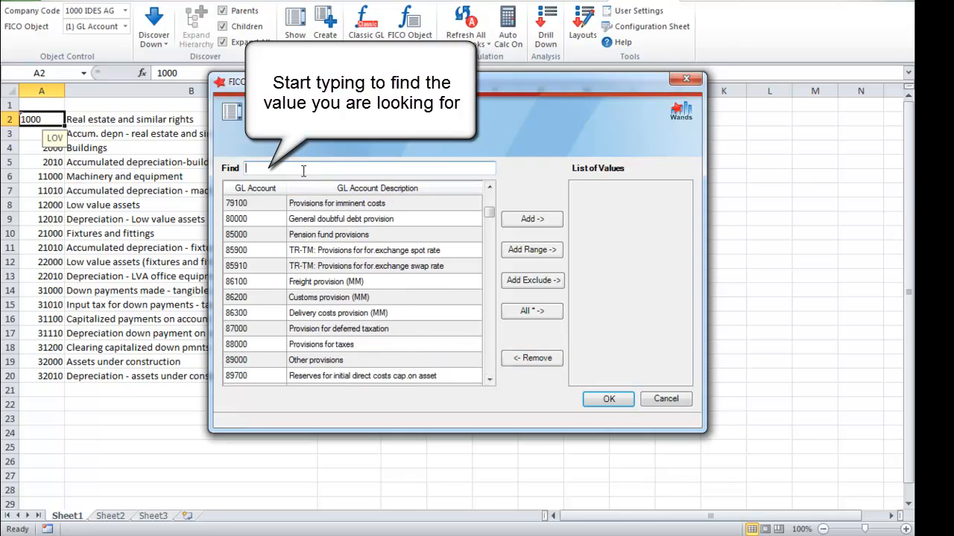
{"action": "type", "text": "400"}
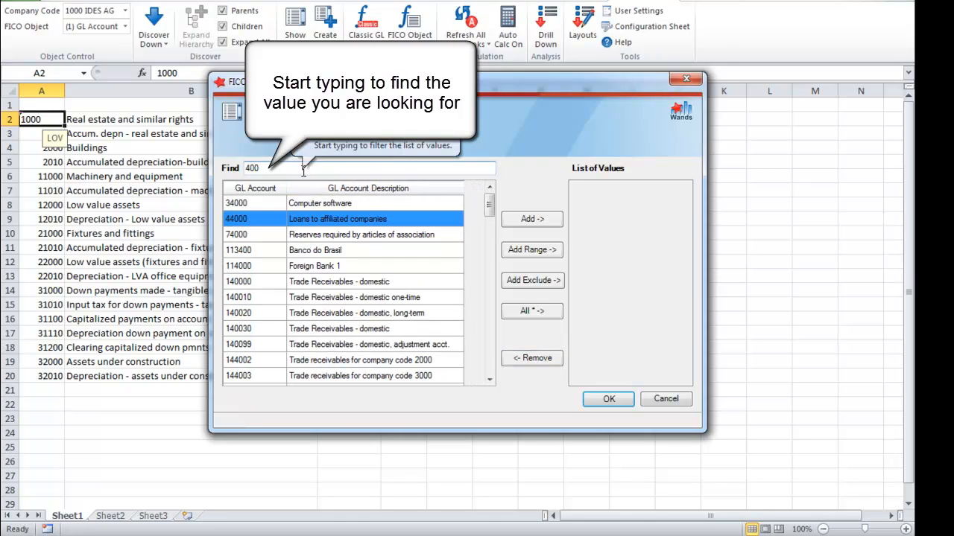
{"action": "type", "text": "00"}
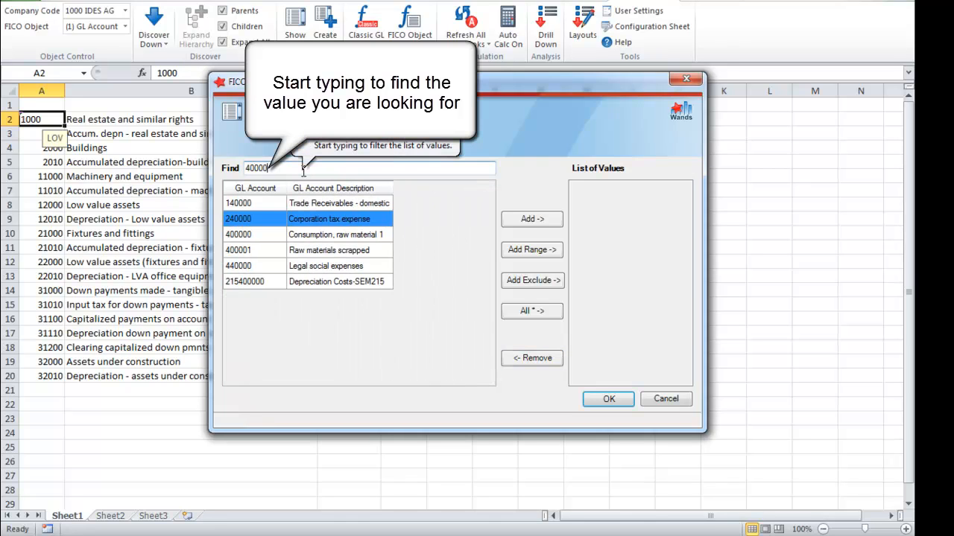
{"action": "double_click", "coordinate": [251, 237]}
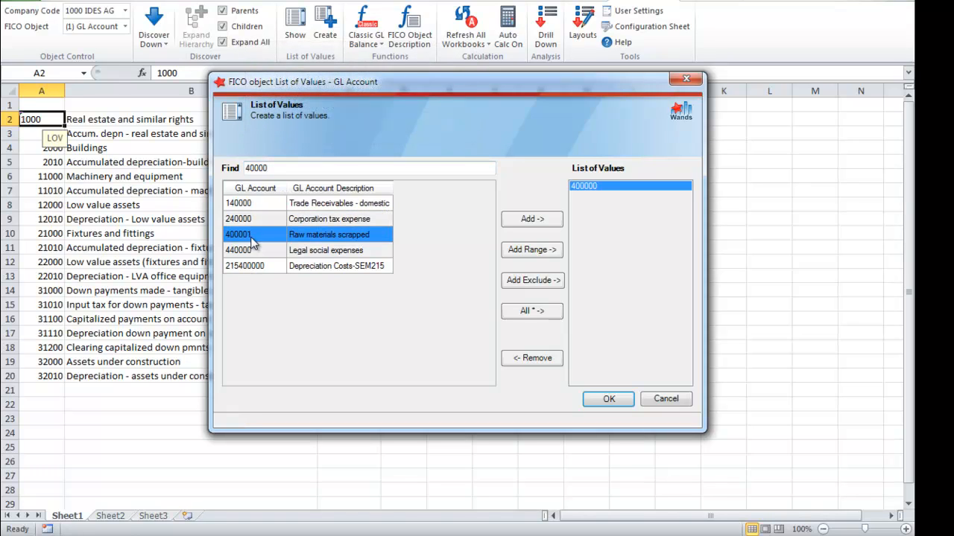
{"action": "left_click", "coordinate": [607, 400]}
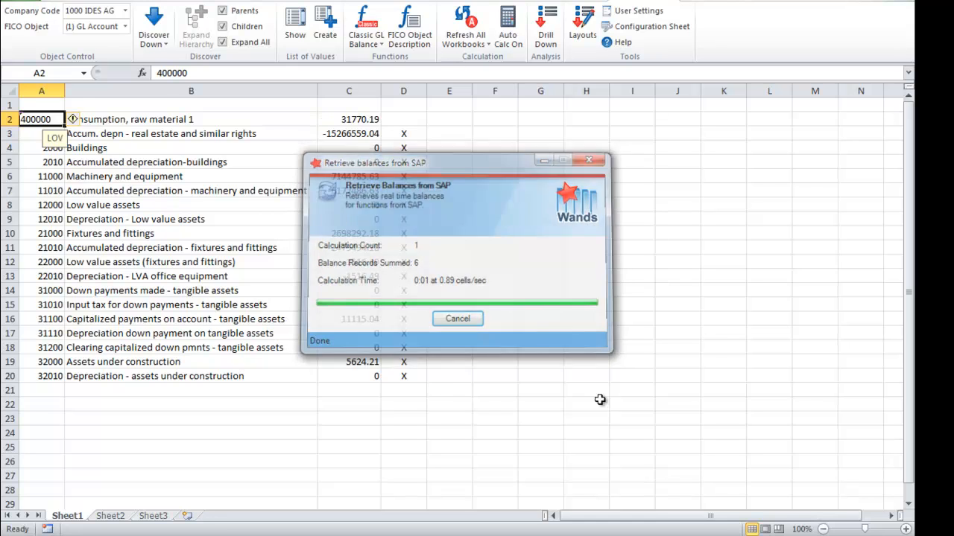
{"action": "left_click", "coordinate": [341, 120]}
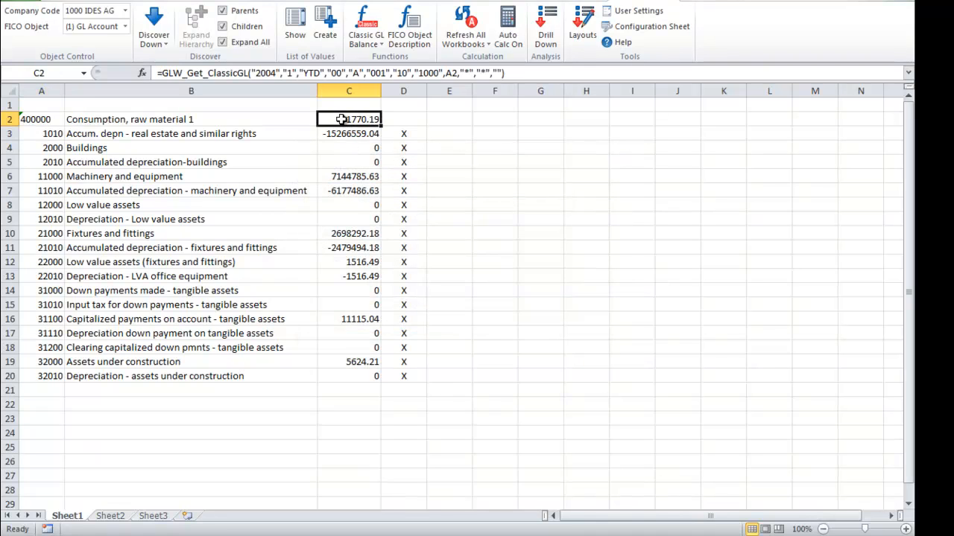
{"action": "key", "text": "Left"}
{"action": "key", "text": "Right"}
{"action": "key", "text": "Right"}
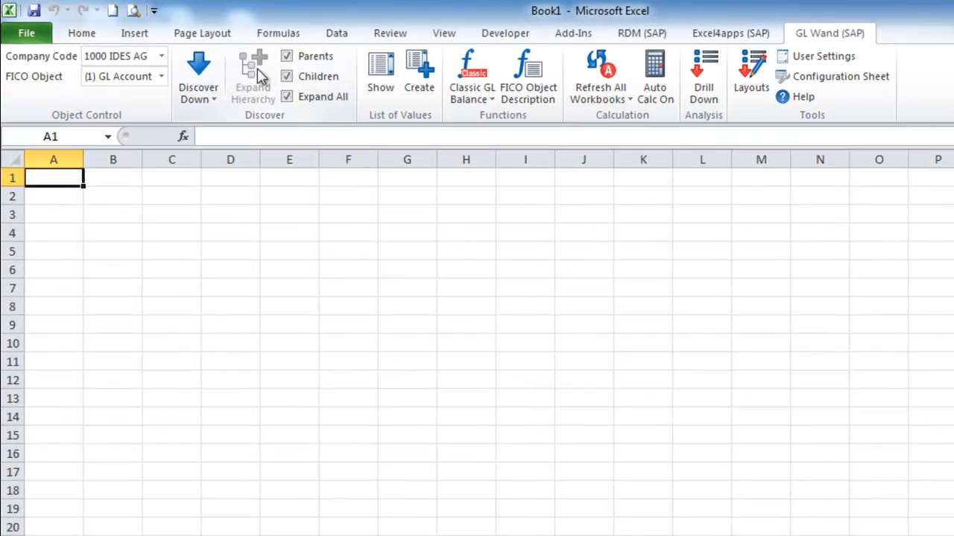
- Change the FICO object to (6) Cost Center Group and insert group H1000 into cell A1 from its list of values
{"action": "left_click", "coordinate": [162, 78]}
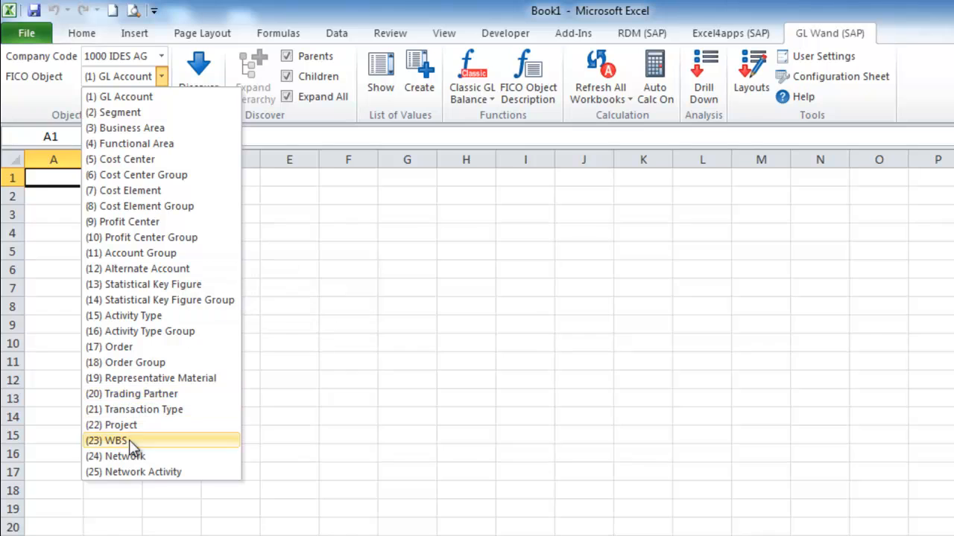
{"action": "left_click", "coordinate": [167, 174]}
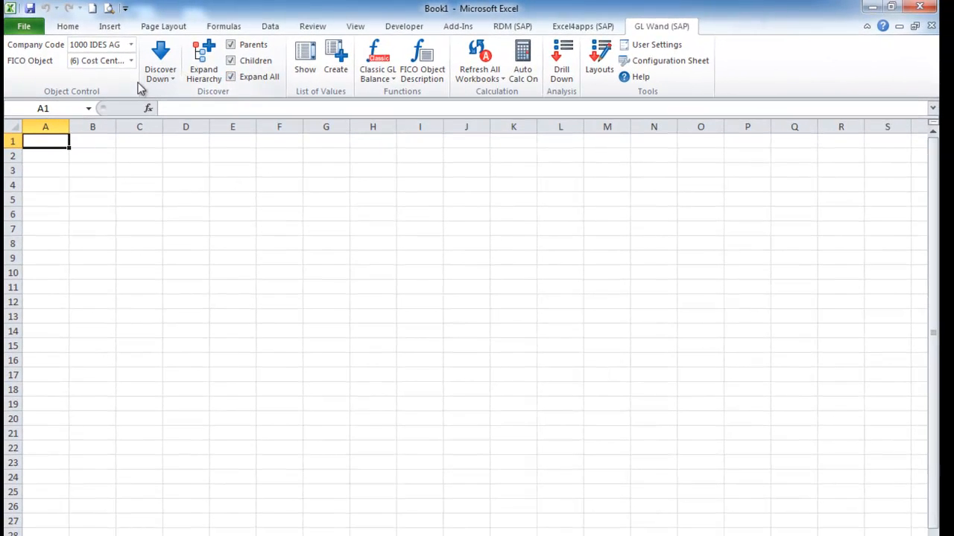
{"action": "left_click", "coordinate": [304, 63]}
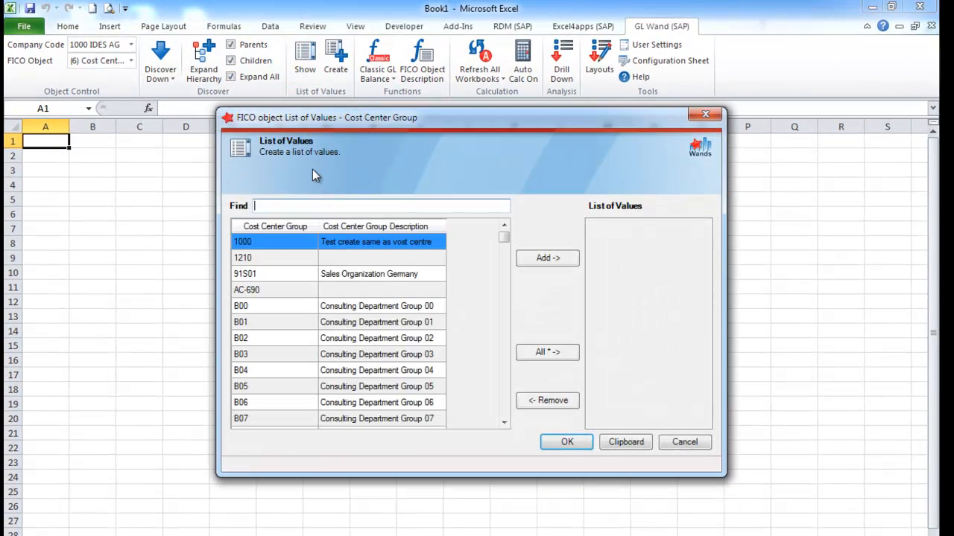
{"action": "type", "text": "H100"}
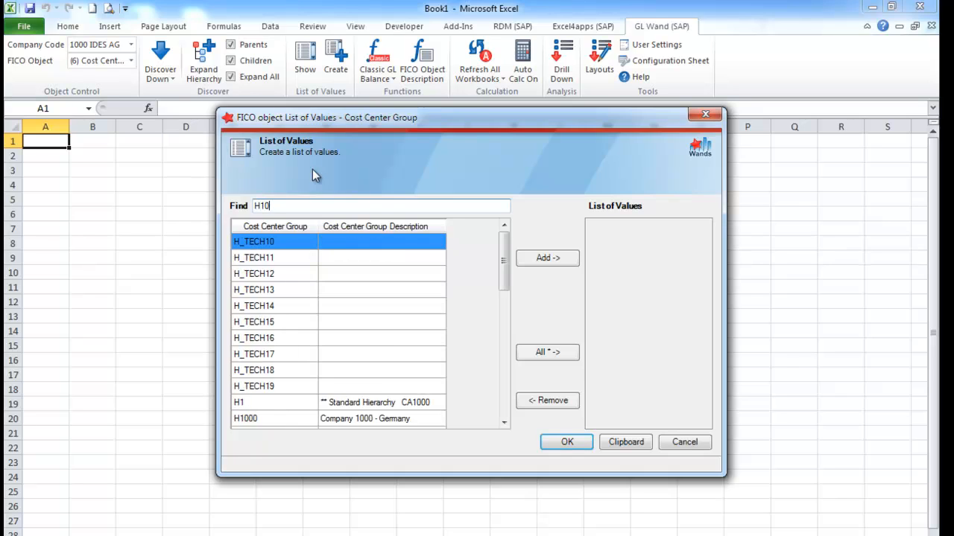
{"action": "left_click", "coordinate": [542, 259]}
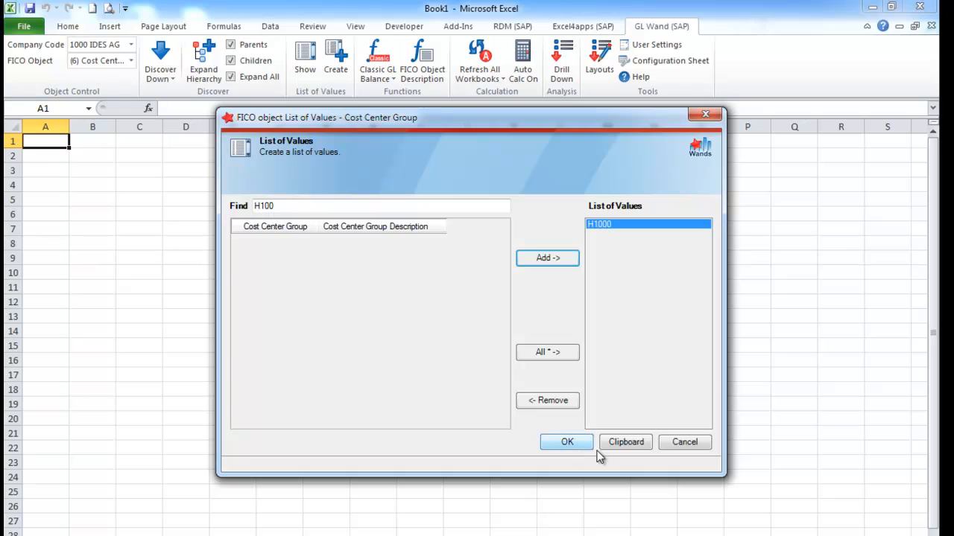
{"action": "left_click", "coordinate": [567, 443]}
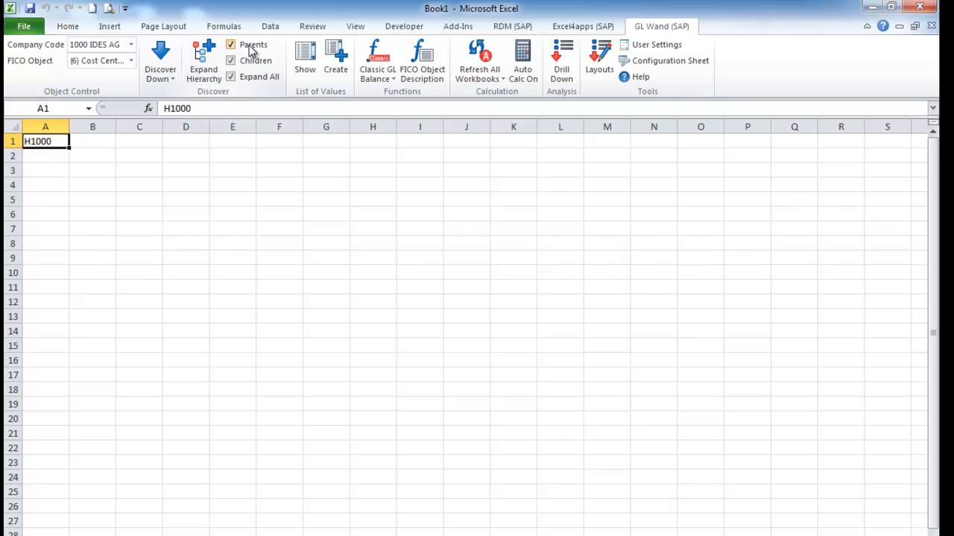
- Expand the hierarchy of cost center group H1000 with parents and children, look through its levels, and undo the expansion
{"action": "left_click", "coordinate": [199, 61]}
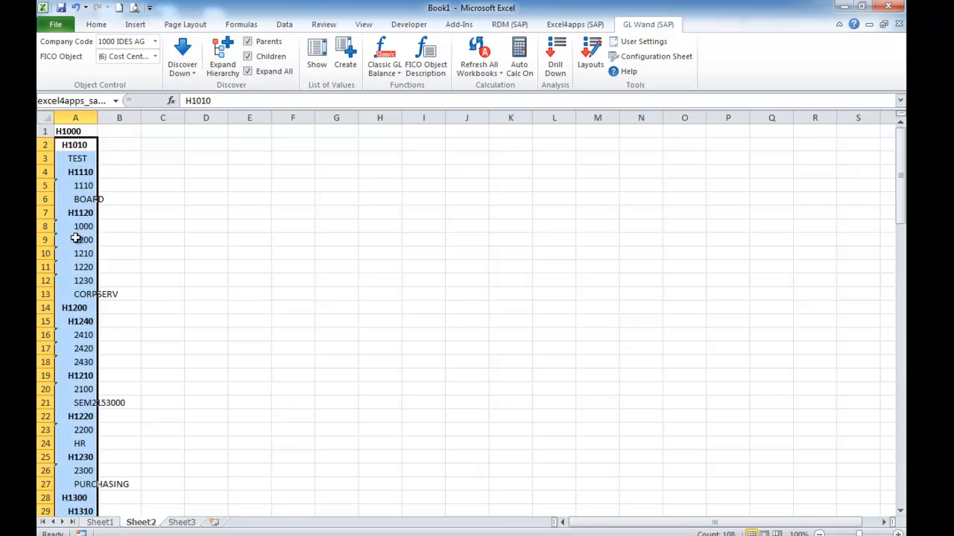
{"action": "left_click", "coordinate": [78, 171]}
{"action": "left_click", "coordinate": [77, 197]}
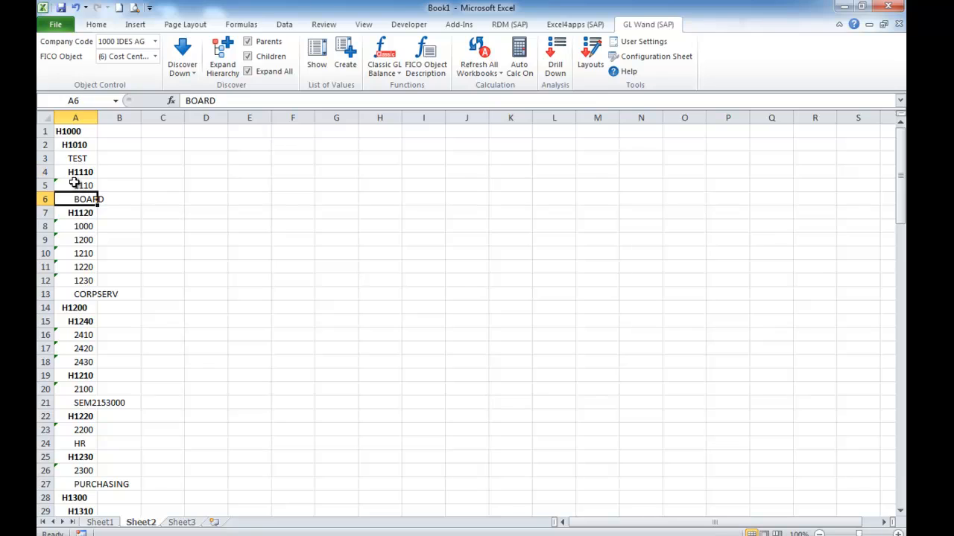
{"action": "left_click", "coordinate": [75, 187]}
{"action": "left_click", "coordinate": [77, 225]}
{"action": "left_click", "coordinate": [77, 254]}
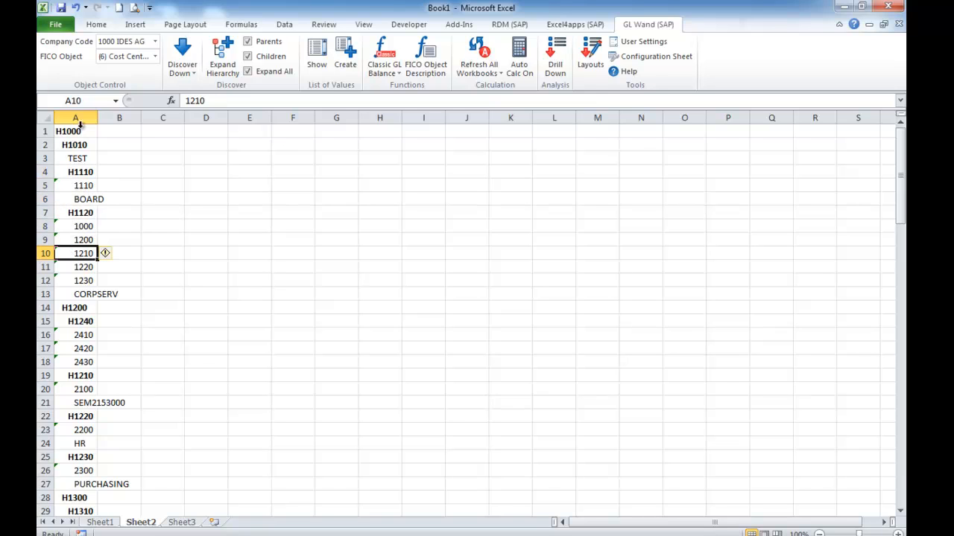
{"action": "left_click", "coordinate": [75, 8]}
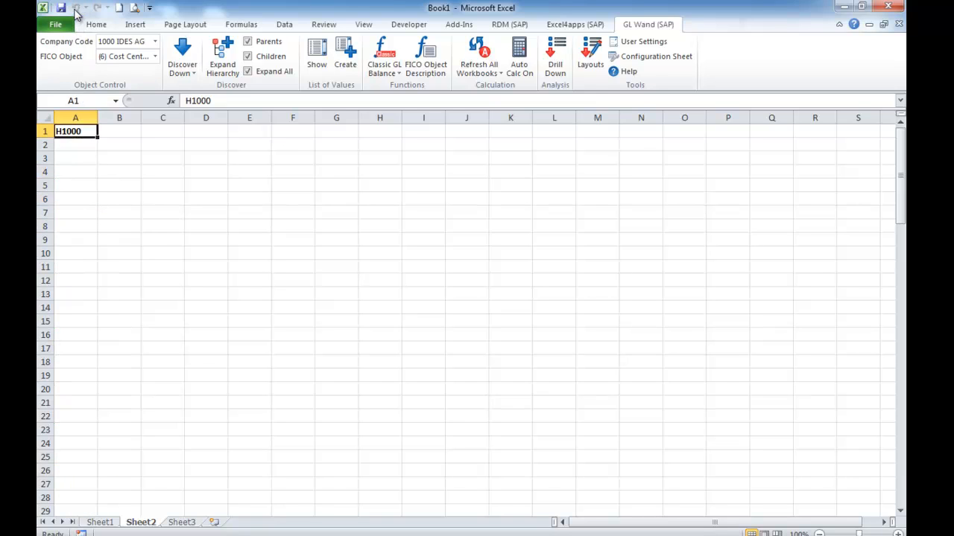
- Insert a FICO object description formula in B1 with Value referring to A1, and fit column B to its contents
{"action": "left_click", "coordinate": [121, 131]}
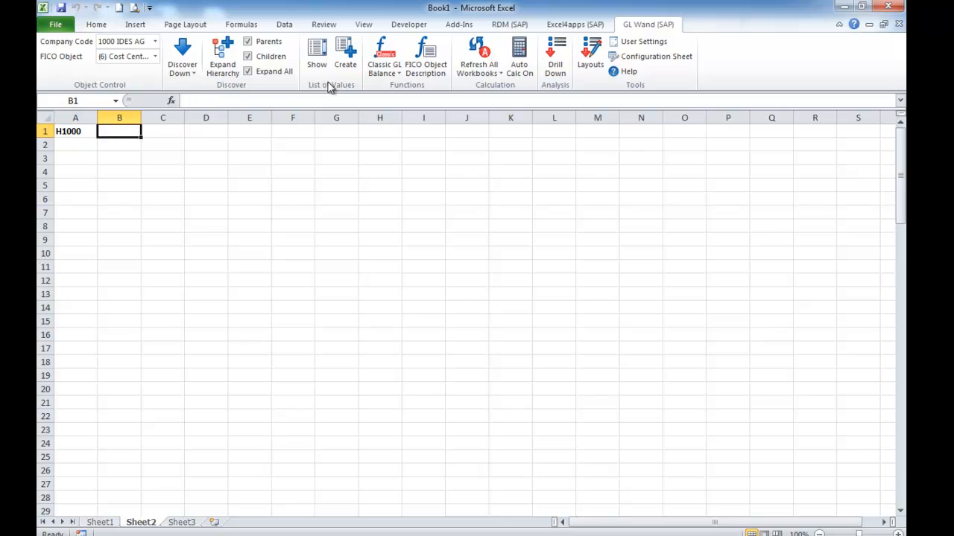
{"action": "left_click", "coordinate": [424, 64]}
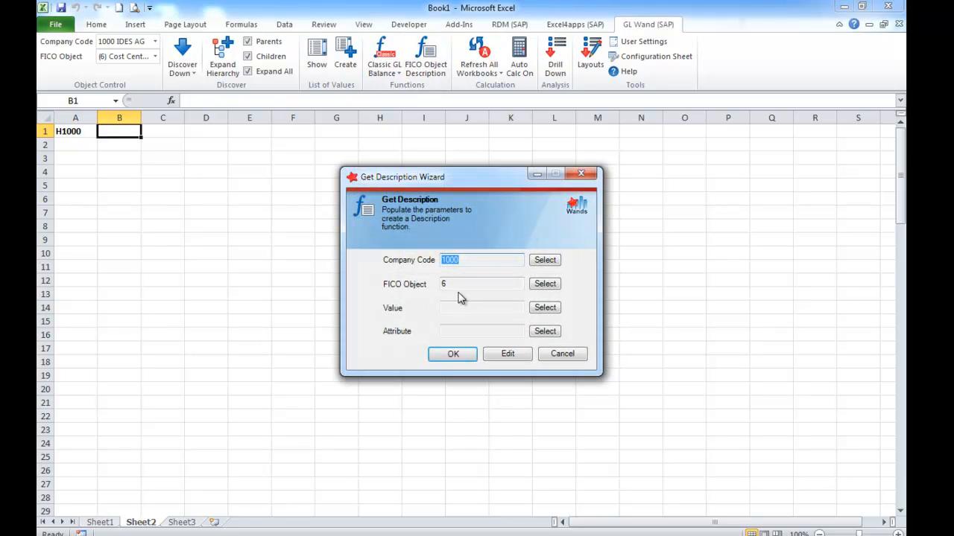
{"action": "left_click", "coordinate": [504, 354]}
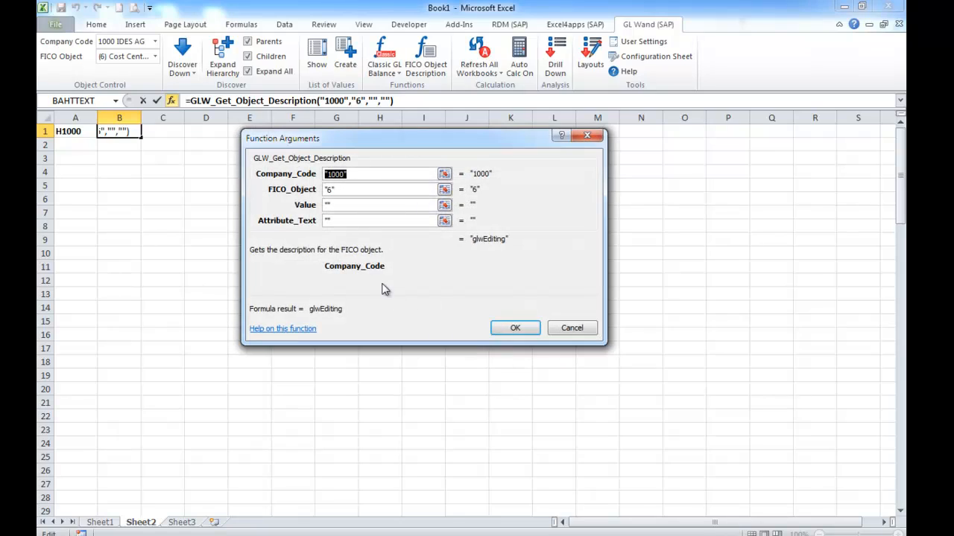
{"action": "key", "text": "Tab"}
{"action": "key", "text": "Tab"}
{"action": "left_click", "coordinate": [67, 132]}
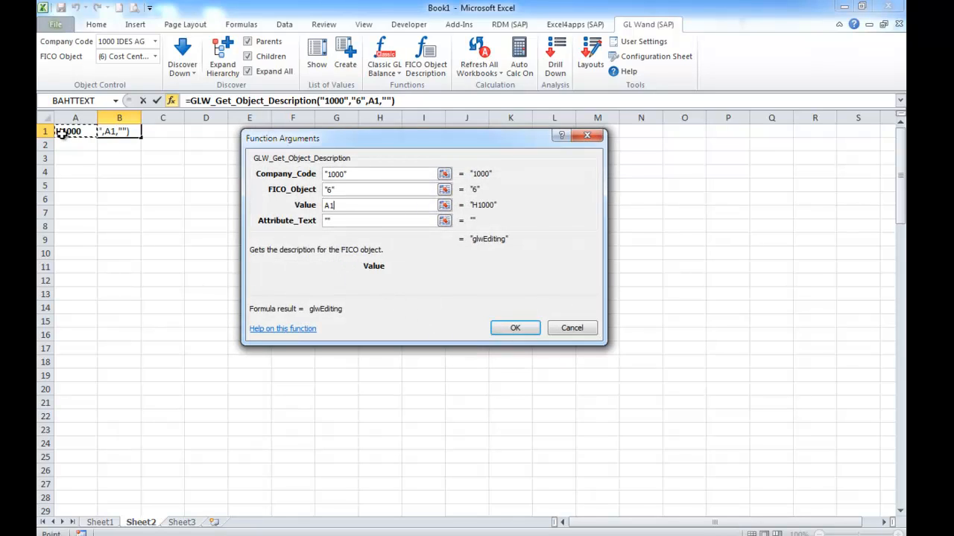
{"action": "left_click", "coordinate": [515, 328]}
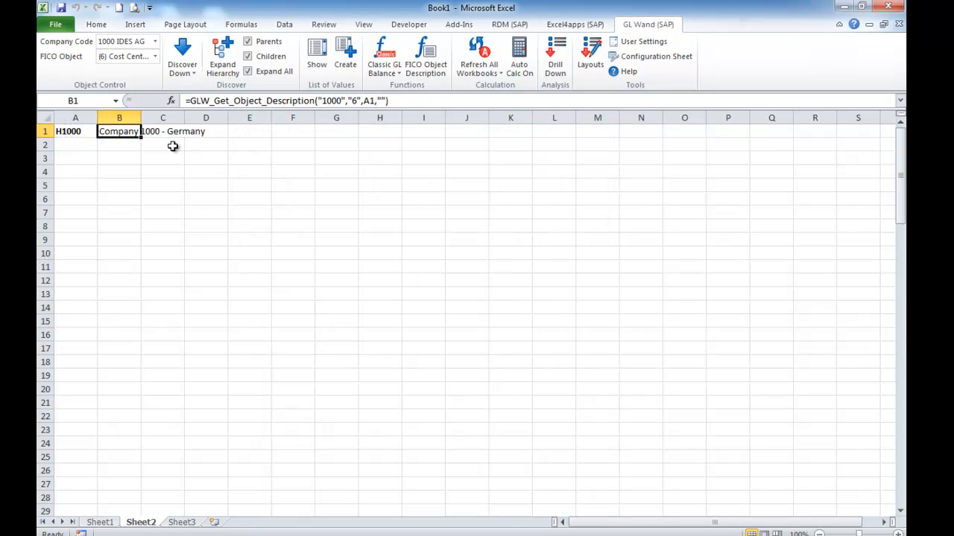
{"action": "double_click", "coordinate": [141, 118]}
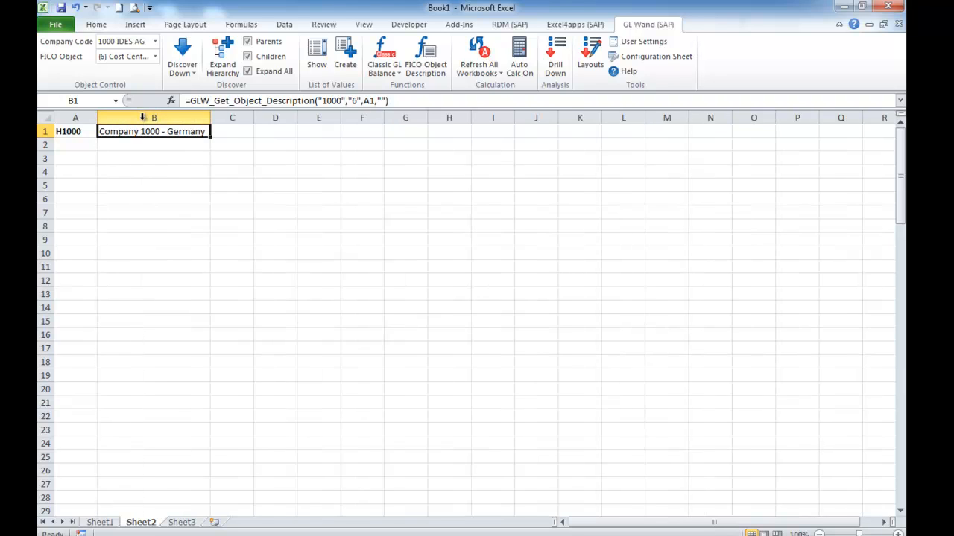
- Expand the hierarchy of cost center group H1000 together with its description from A1:B1, and undo the expansion
{"action": "left_click_drag", "start_coordinate": [70, 131], "coordinate": [134, 132]}
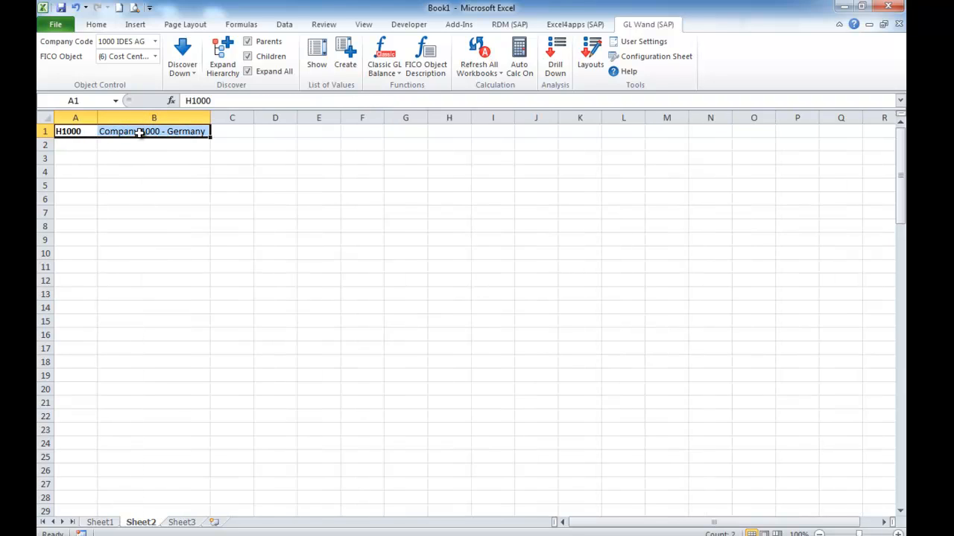
{"action": "left_click", "coordinate": [223, 56]}
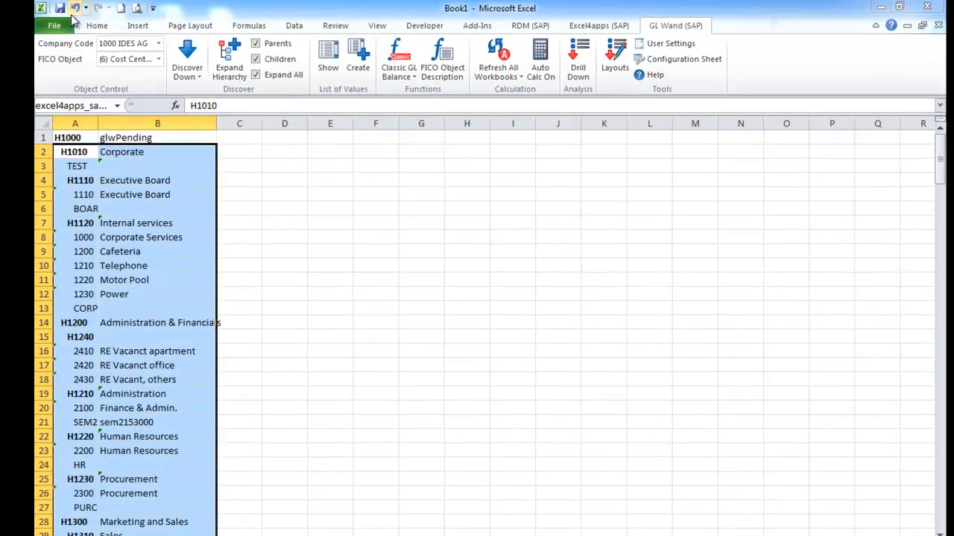
{"action": "left_click", "coordinate": [75, 7]}
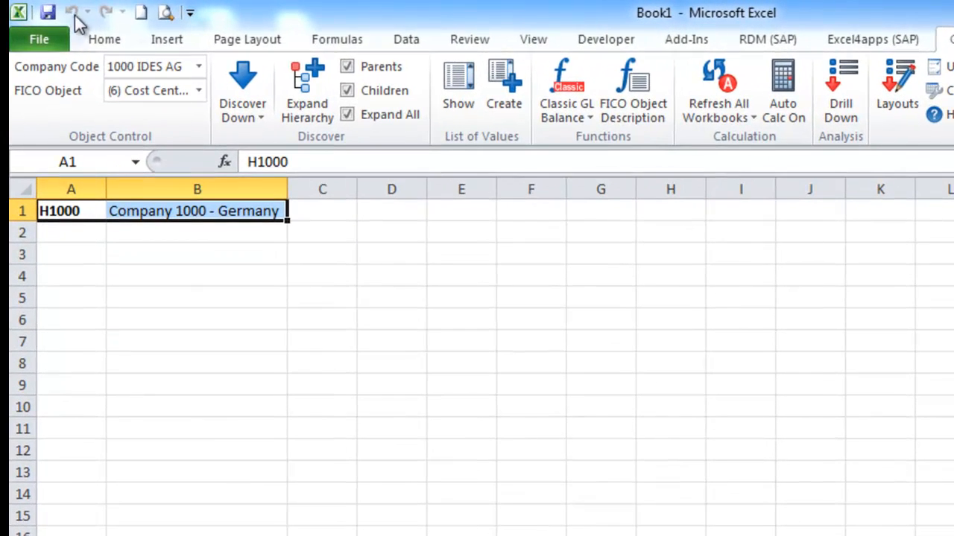
- Begin a Get CCA Balance function in C1 with year 2004 and period 12
{"action": "left_click", "coordinate": [313, 213]}
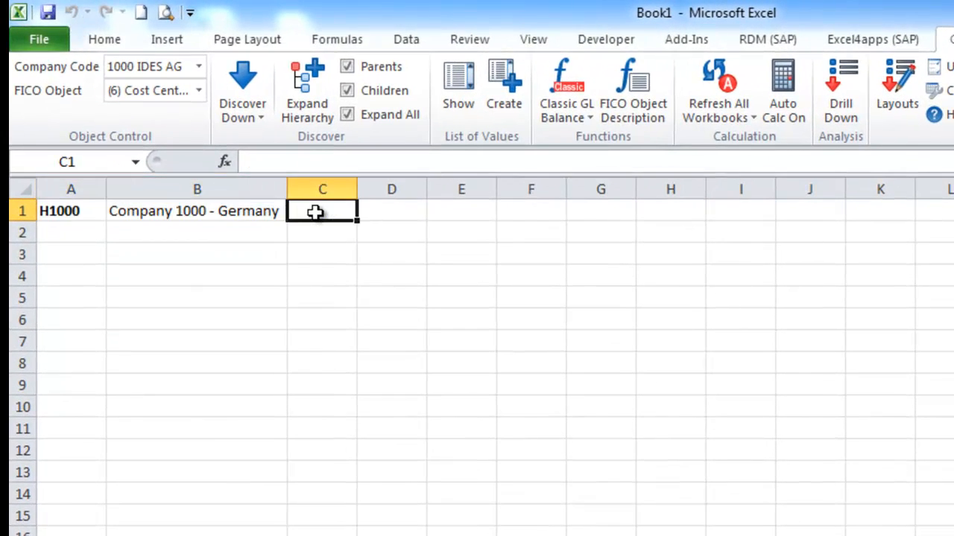
{"action": "left_click", "coordinate": [561, 119]}
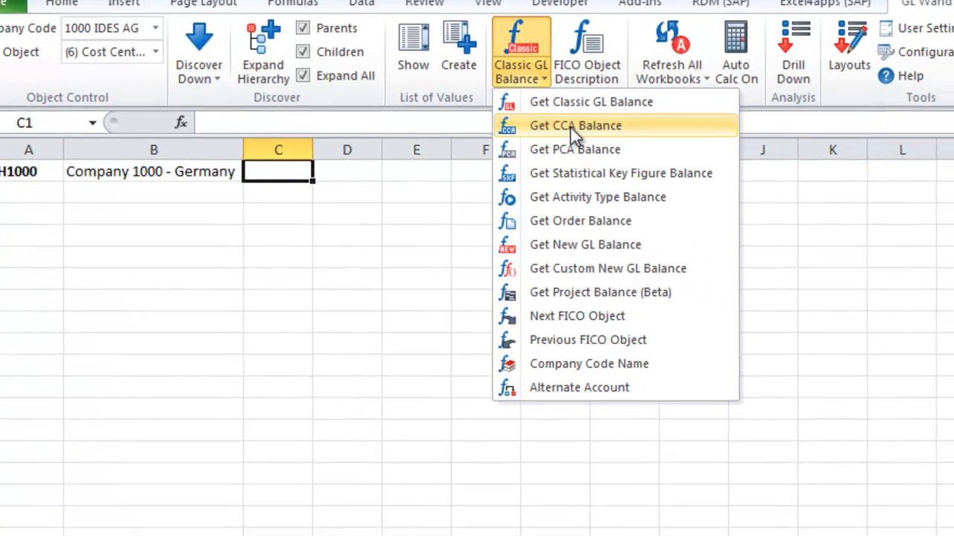
{"action": "left_click", "coordinate": [616, 166]}
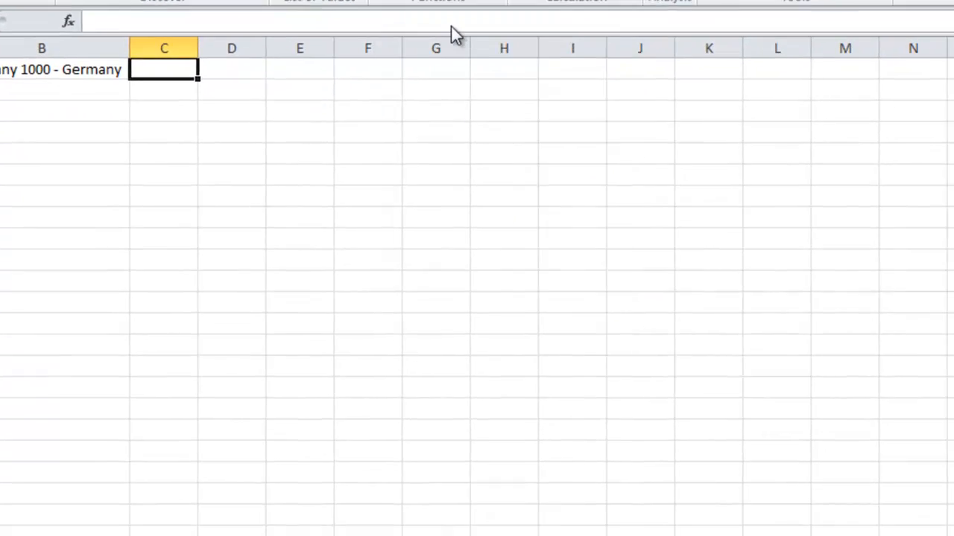
{"action": "left_click", "coordinate": [470, 318]}
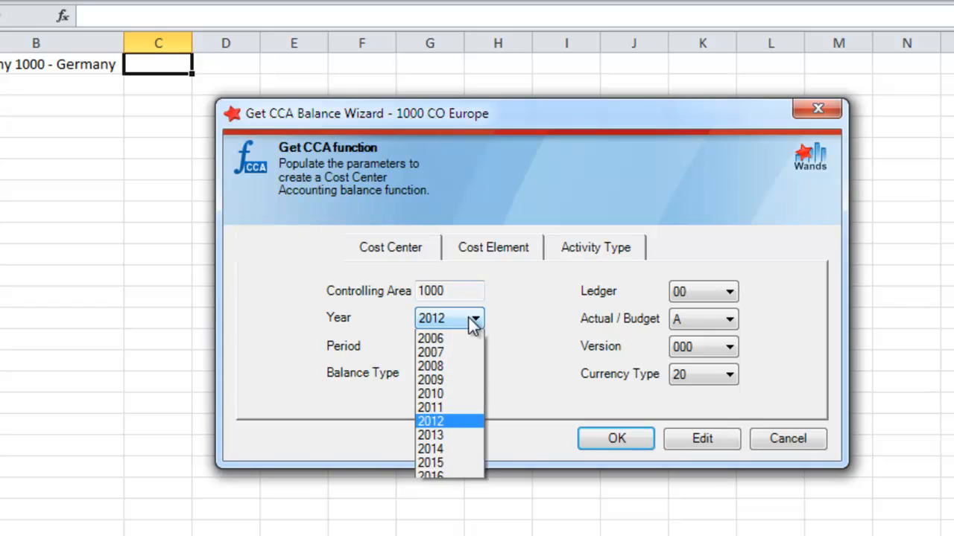
{"action": "left_click", "coordinate": [460, 365]}
{"action": "left_click", "coordinate": [467, 346]}
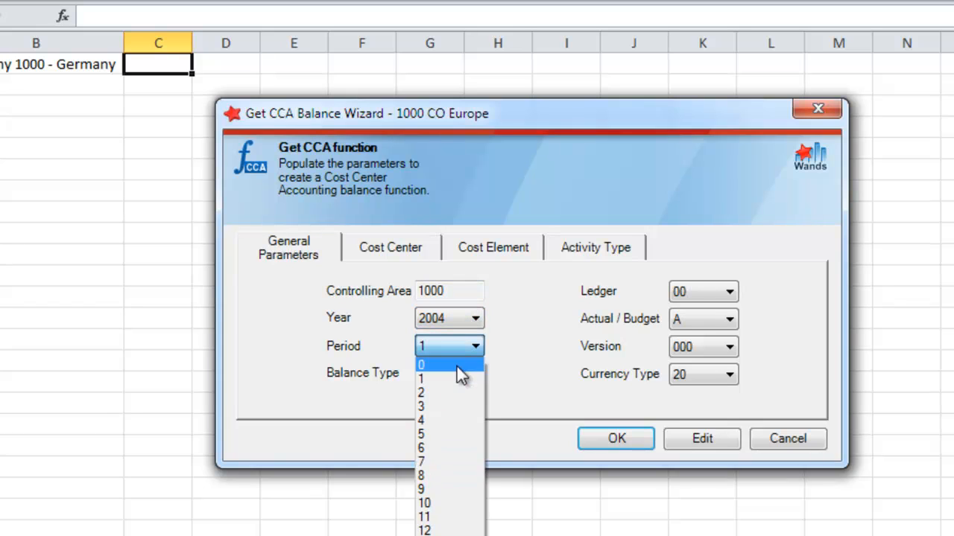
{"action": "left_click", "coordinate": [428, 530]}
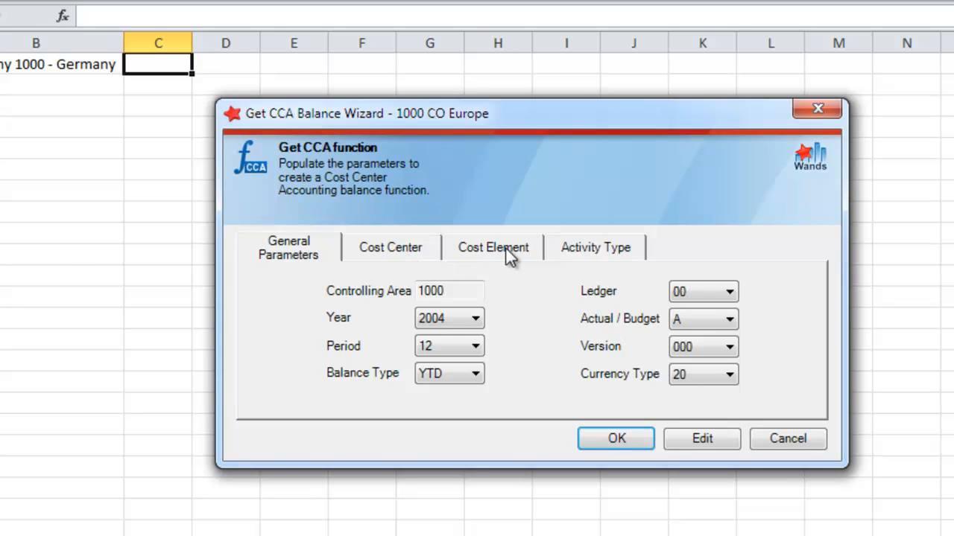
- Set the function's cost element values to the range 400000 to 489000 using the cost element list of values
{"action": "left_click", "coordinate": [411, 254]}
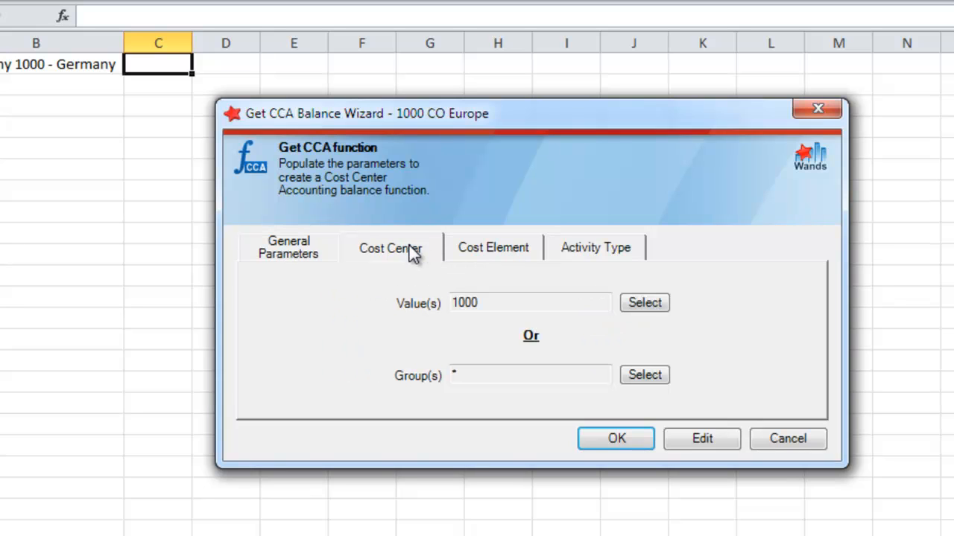
{"action": "left_click", "coordinate": [487, 248]}
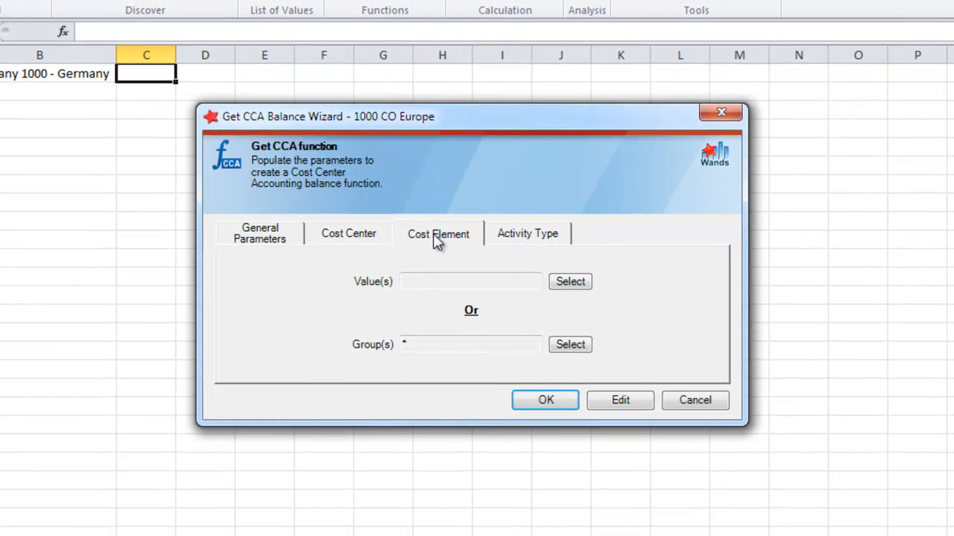
{"action": "left_click", "coordinate": [570, 282]}
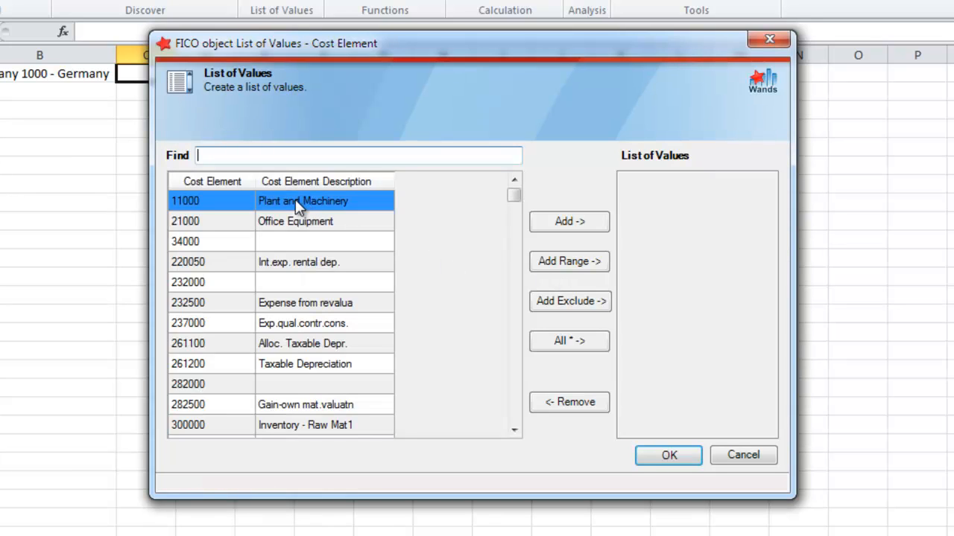
{"action": "type", "text": "400"}
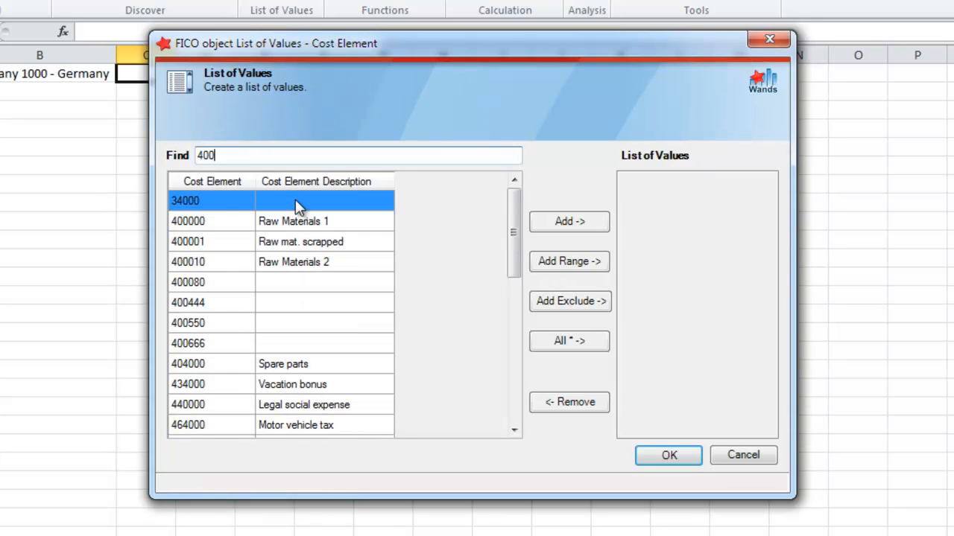
{"action": "double_click", "coordinate": [207, 221]}
{"action": "left_click_drag", "start_coordinate": [228, 155], "coordinate": [192, 159]}
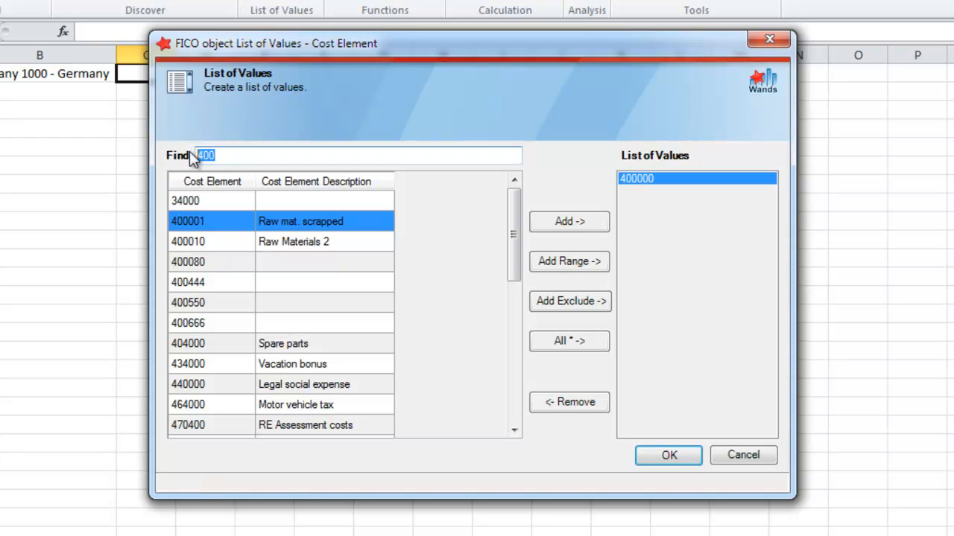
{"action": "type", "text": "4"}
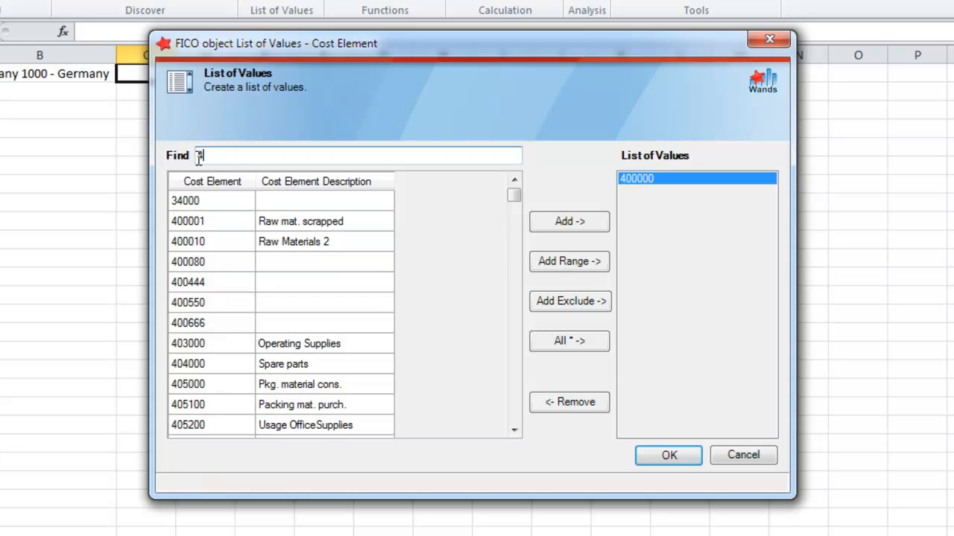
{"action": "type", "text": "8"}
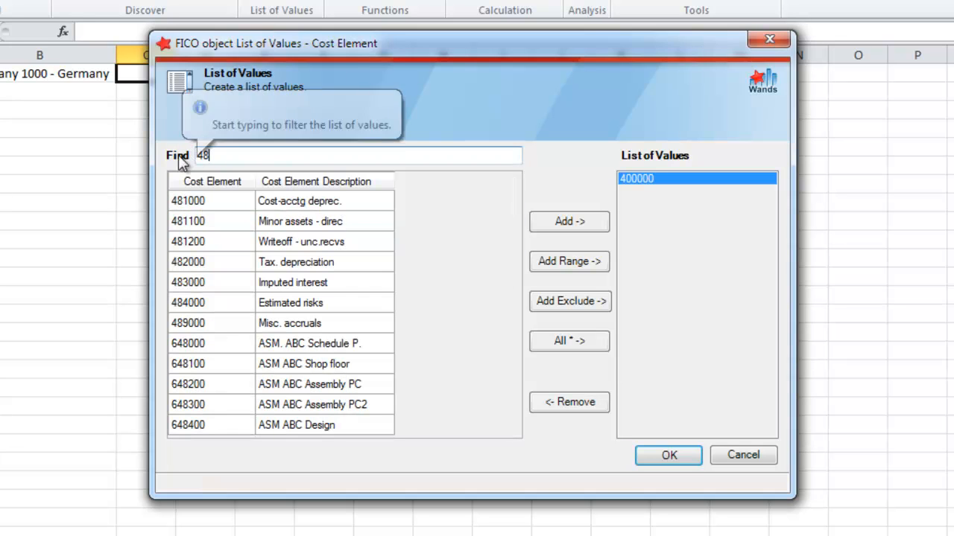
{"action": "left_click", "coordinate": [201, 323]}
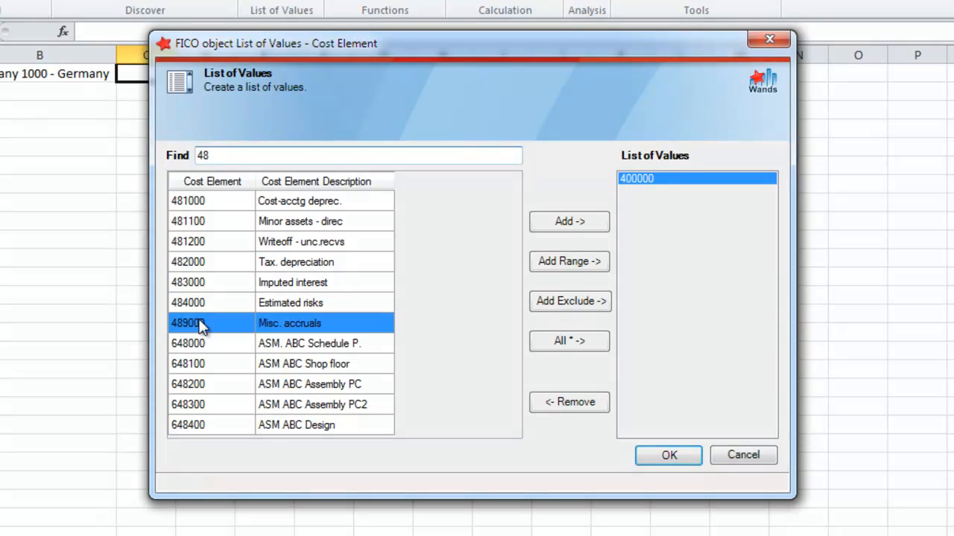
{"action": "left_click", "coordinate": [567, 262]}
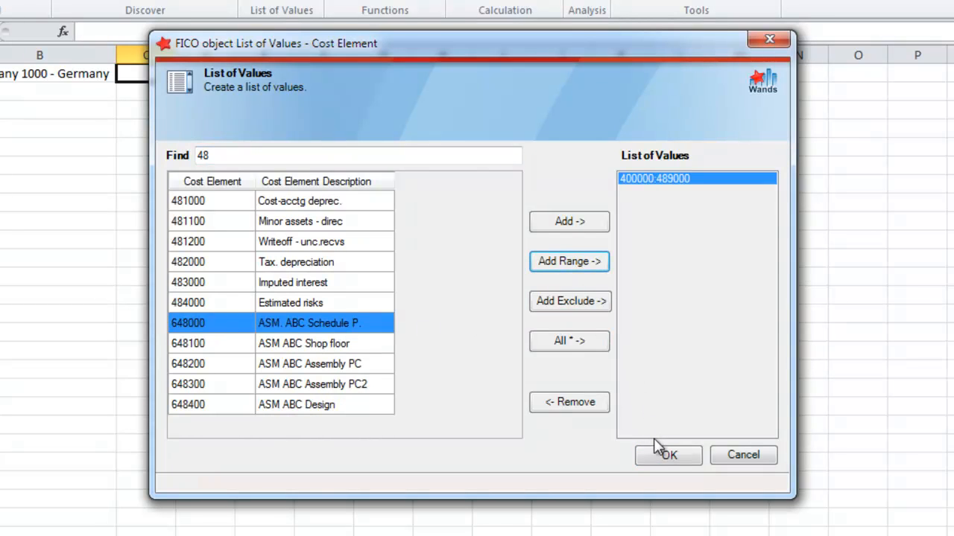
{"action": "left_click", "coordinate": [666, 455]}
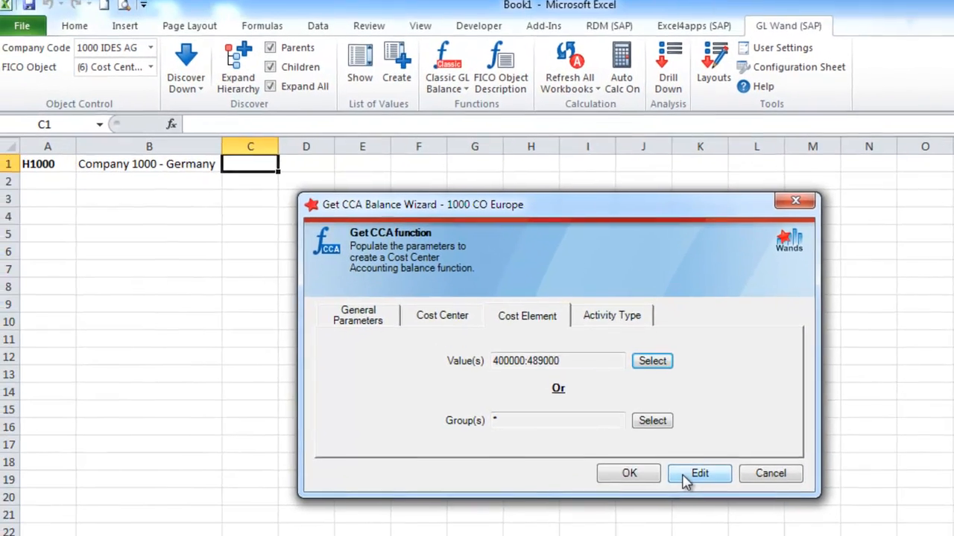
- Edit the CCA function arguments so Cost_Center_Group refers to A1 and Cost_Center is "*", and insert the formula
{"action": "left_click", "coordinate": [606, 406]}
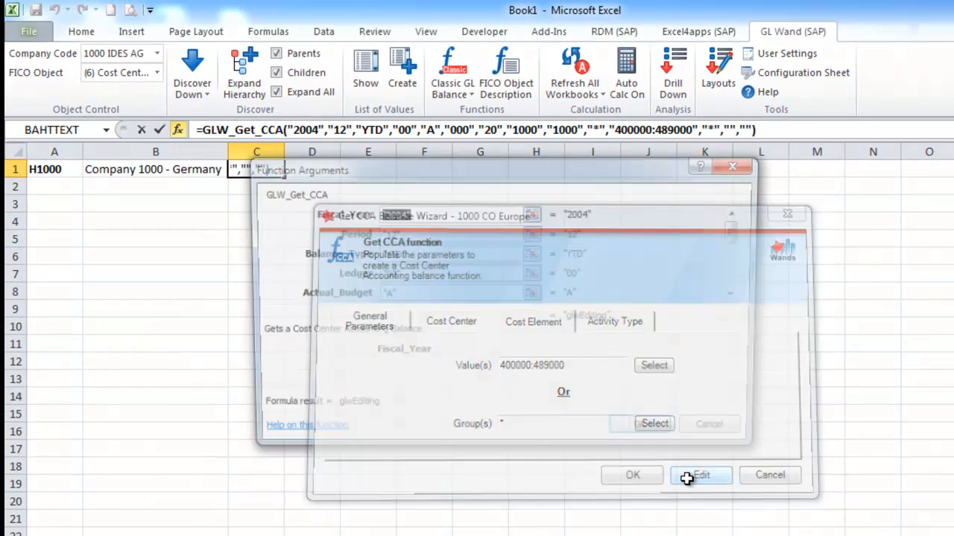
{"action": "key", "text": "Tab"}
{"action": "key", "text": "Tab"}
{"action": "key", "text": "Tab"}
{"action": "key", "text": "Tab"}
{"action": "key", "text": "Tab"}
{"action": "key", "text": "Tab"}
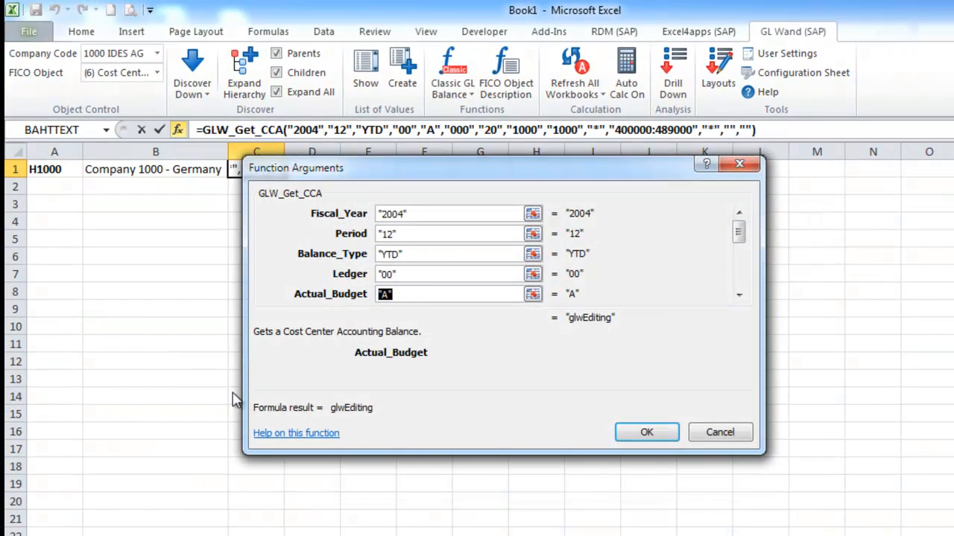
{"action": "key", "text": "Tab"}
{"action": "key", "text": "Tab"}
{"action": "key", "text": "Tab"}
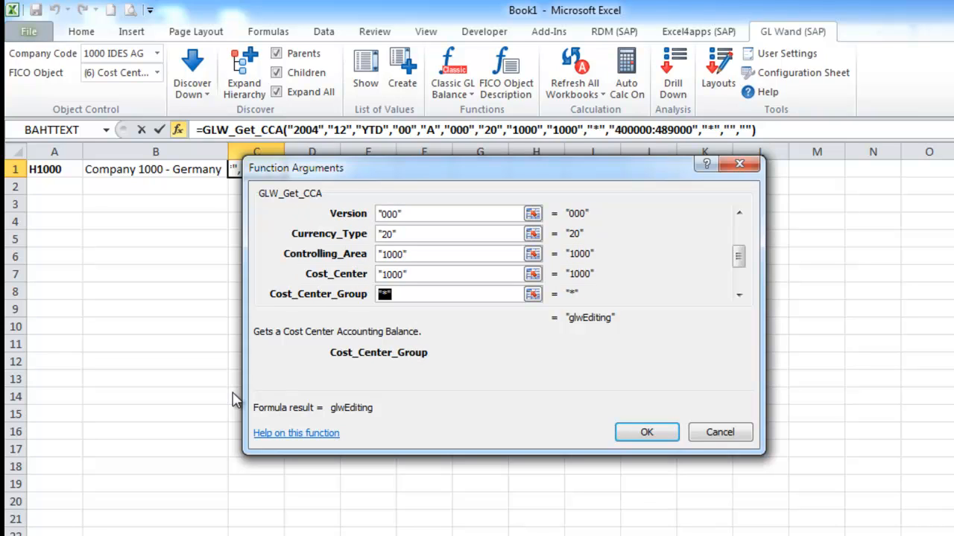
{"action": "left_click", "coordinate": [48, 167]}
{"action": "left_click", "coordinate": [409, 274]}
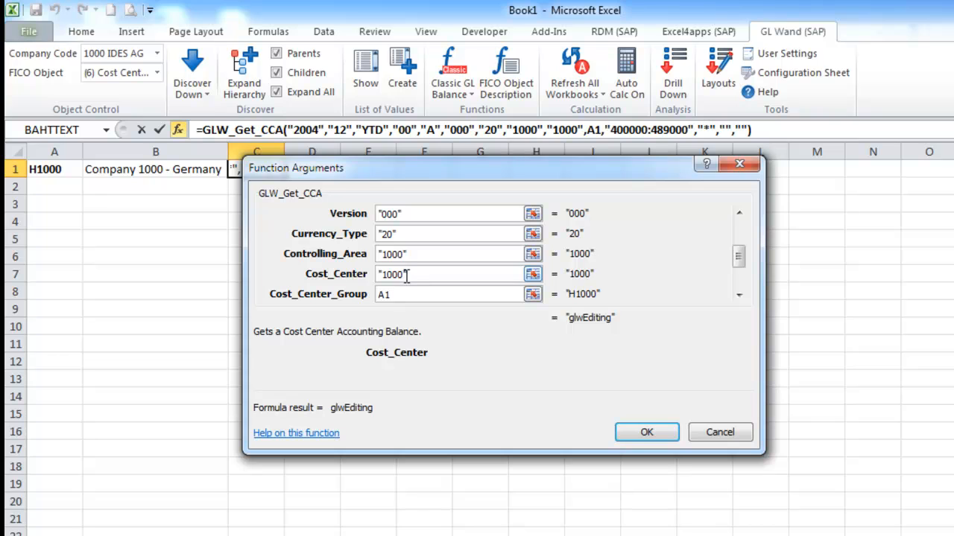
{"action": "type", "text": "*"}
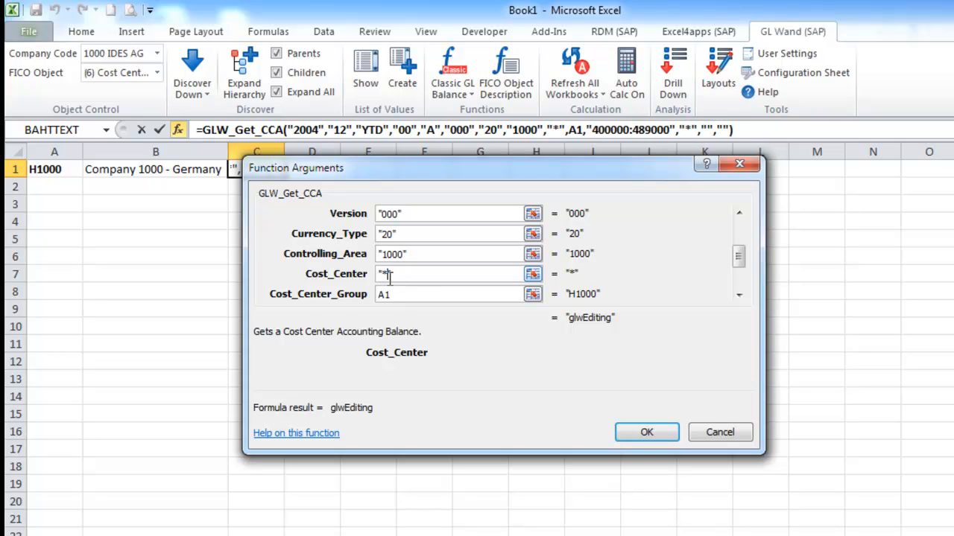
{"action": "left_click", "coordinate": [641, 434]}
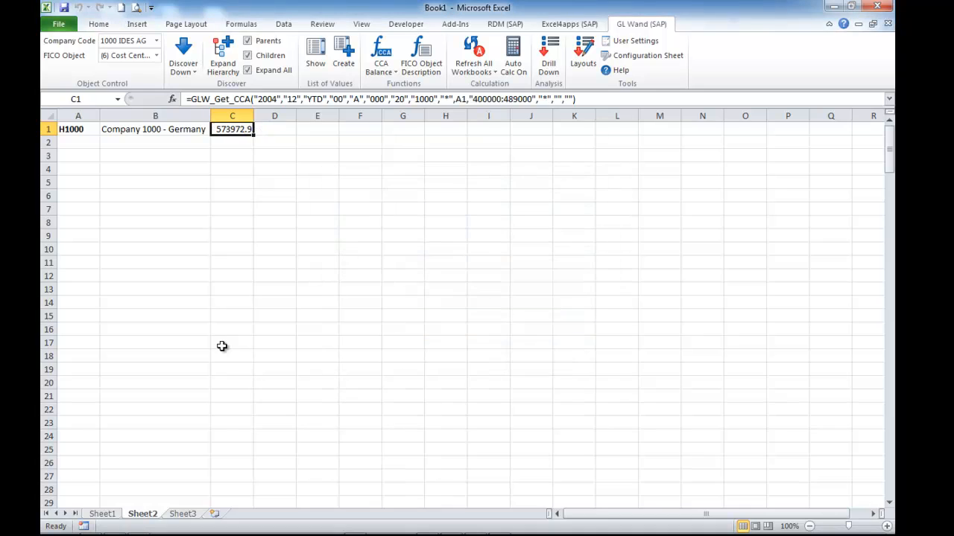
- Expand the hierarchy from A1:C1 with descriptions and balances, and fit columns A to C to their contents
{"action": "left_click_drag", "start_coordinate": [82, 128], "coordinate": [231, 131]}
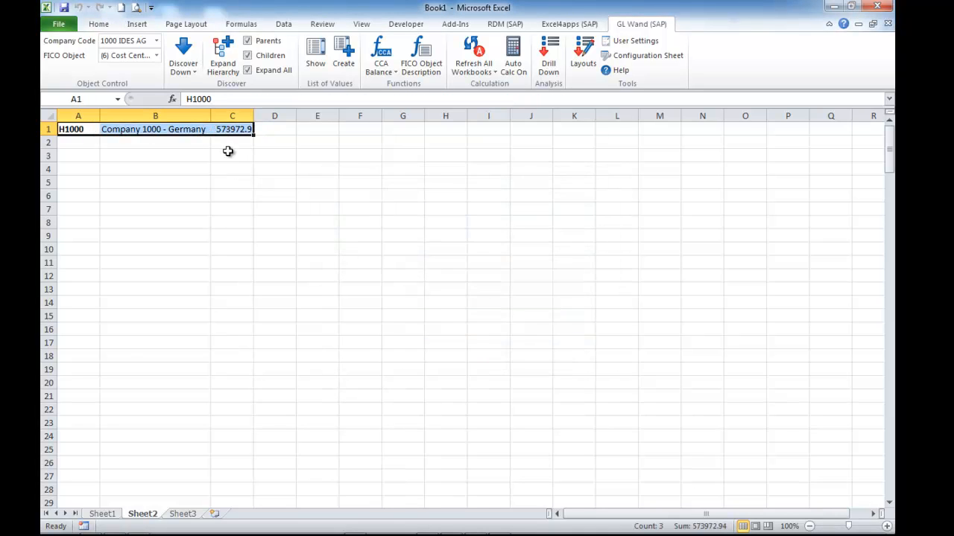
{"action": "left_click", "coordinate": [222, 62]}
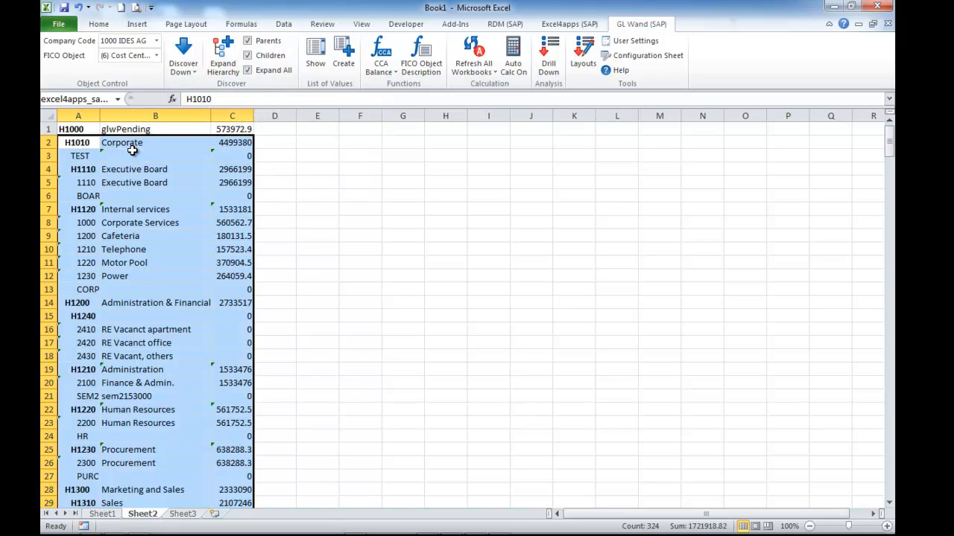
{"action": "left_click", "coordinate": [223, 169]}
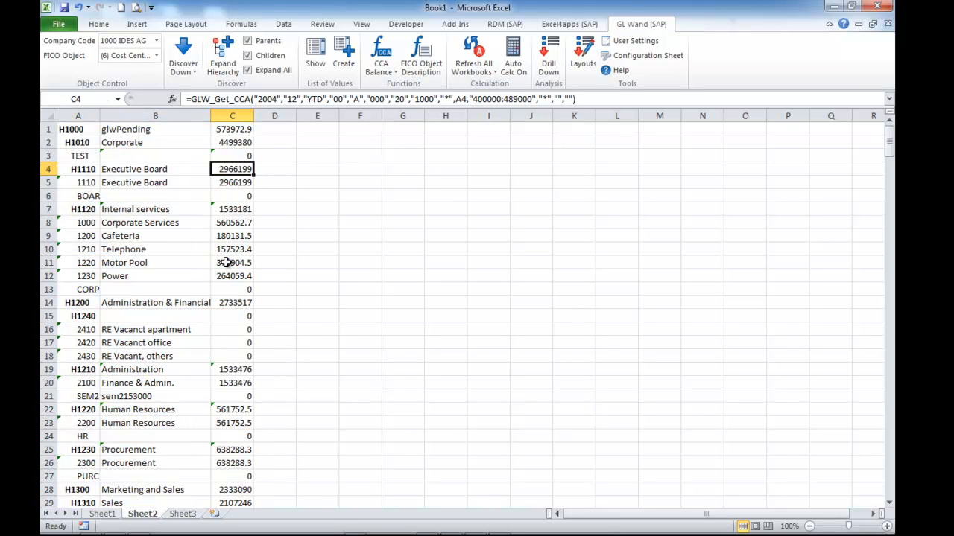
{"action": "left_click_drag", "start_coordinate": [77, 115], "coordinate": [216, 115]}
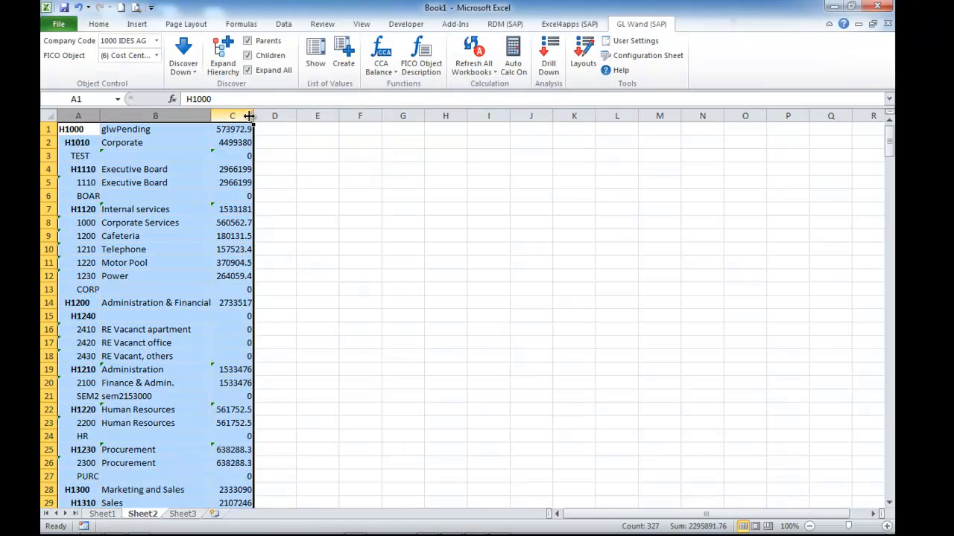
{"action": "double_click", "coordinate": [253, 116]}
- Drill down from the Internal services balance in C7 to its line items and into the I6 amount, closing both result workbooks without saving
{"action": "left_click", "coordinate": [282, 209]}
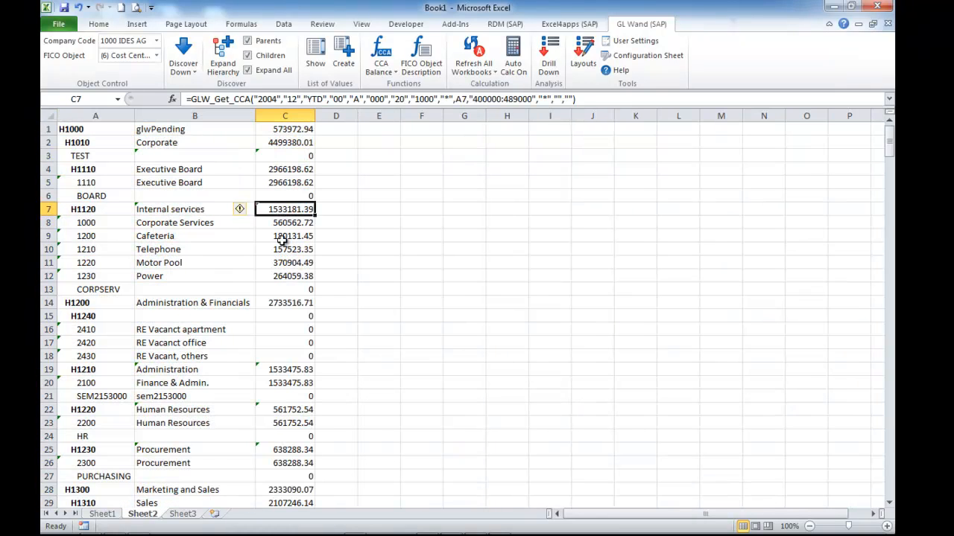
{"action": "double_click", "coordinate": [283, 210]}
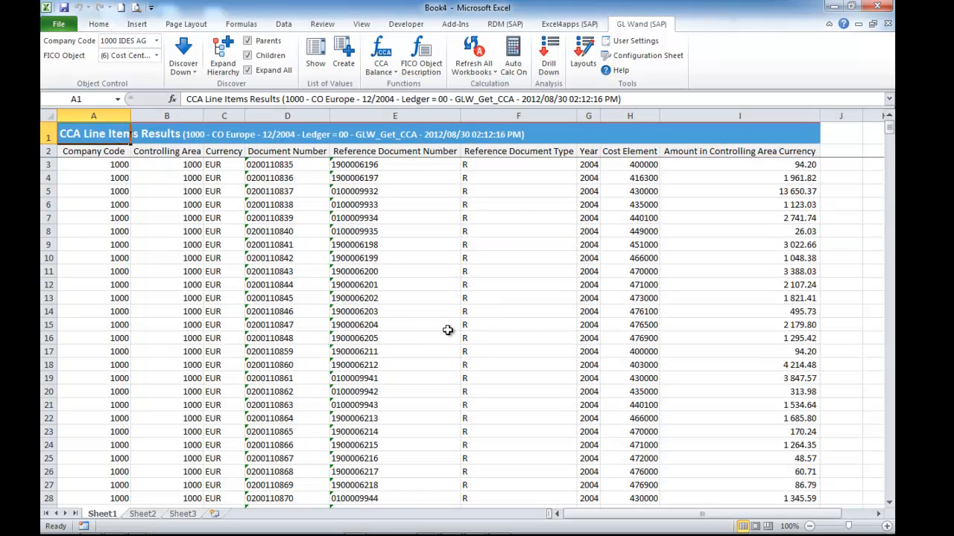
{"action": "double_click", "coordinate": [685, 205]}
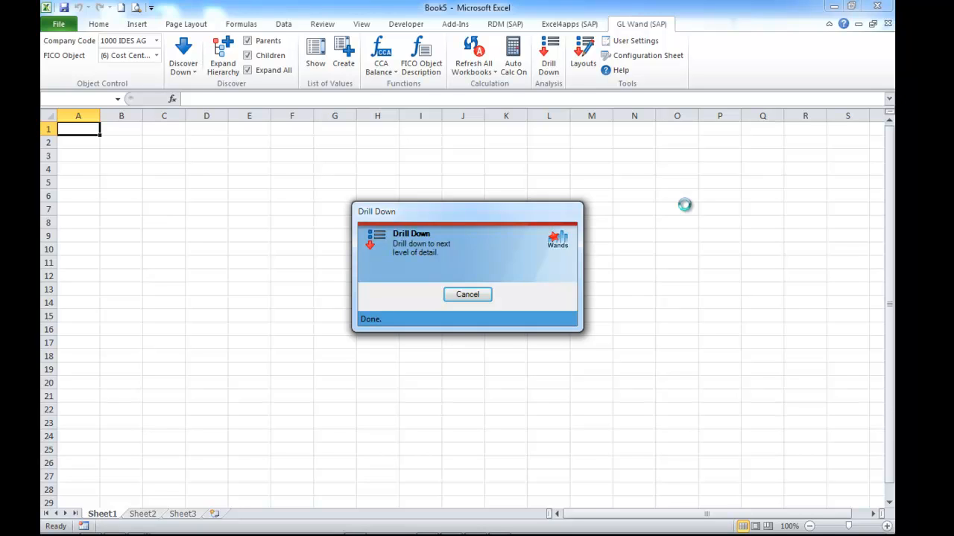
{"action": "left_click", "coordinate": [877, 8]}
{"action": "left_click", "coordinate": [482, 290]}
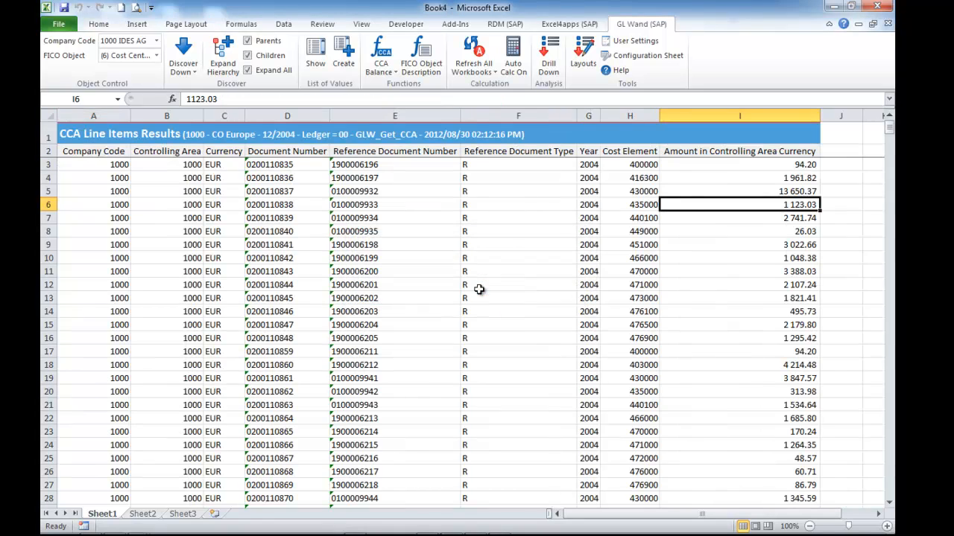
{"action": "left_click", "coordinate": [877, 7]}
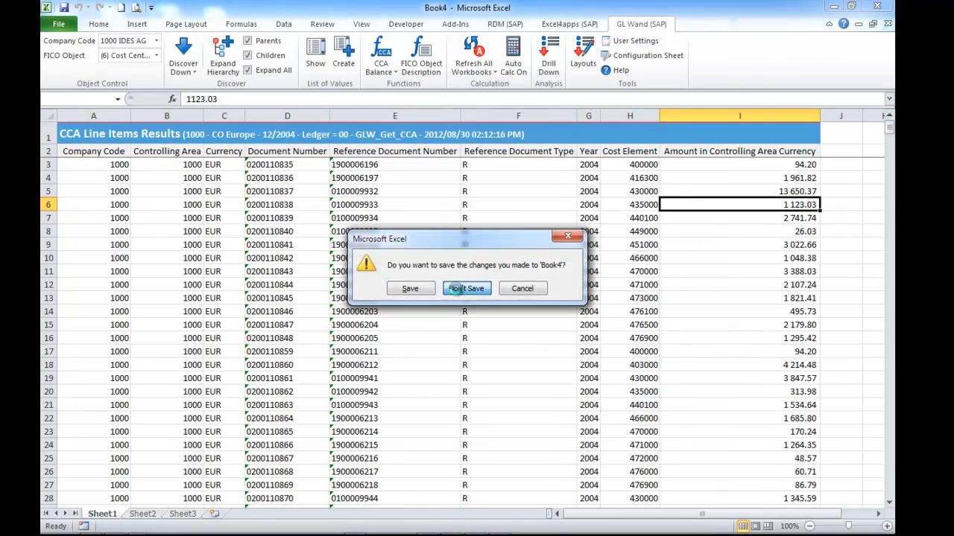
{"action": "left_click", "coordinate": [466, 291]}
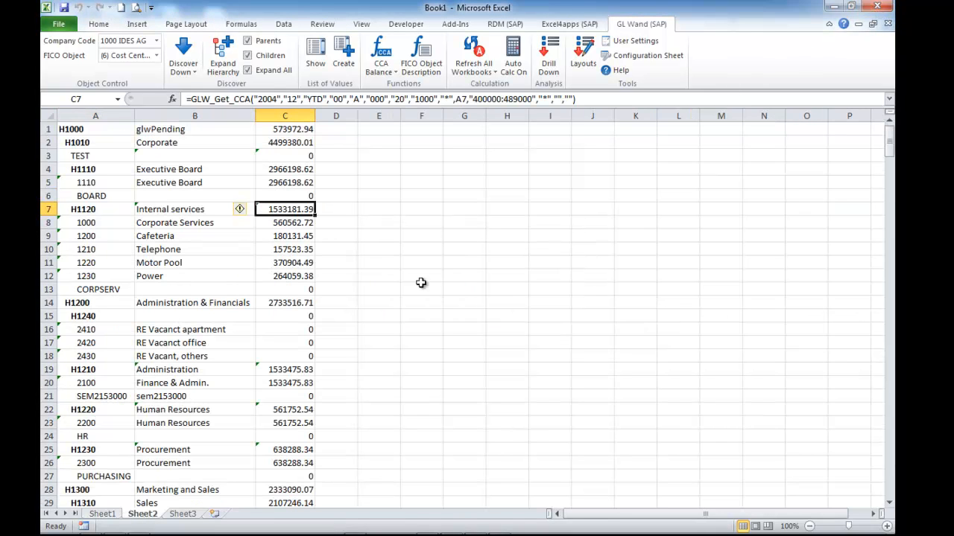
- Close the Book1 workbook without saving its changes
{"action": "left_click", "coordinate": [153, 151]}
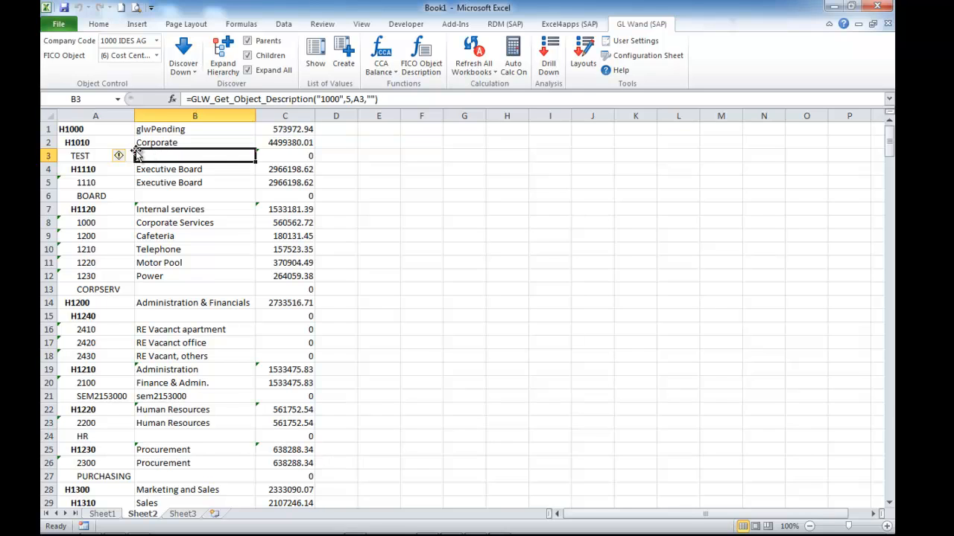
{"action": "left_click", "coordinate": [890, 25]}
{"action": "left_click", "coordinate": [472, 300]}
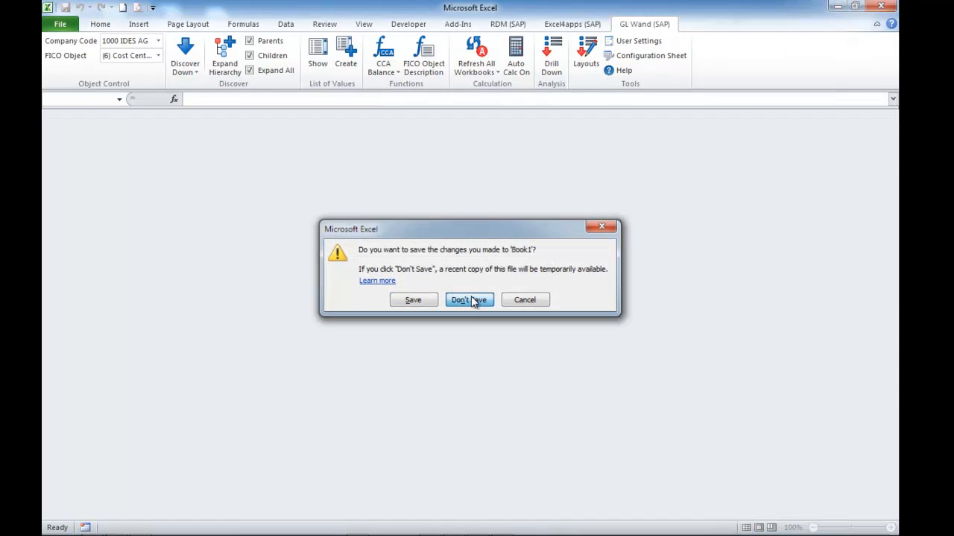
- Open the recent workbook Demo (SAP).xls from Desktop/Demo and expand its grouped parameter rows 7 to 11
{"action": "left_click", "coordinate": [56, 27]}
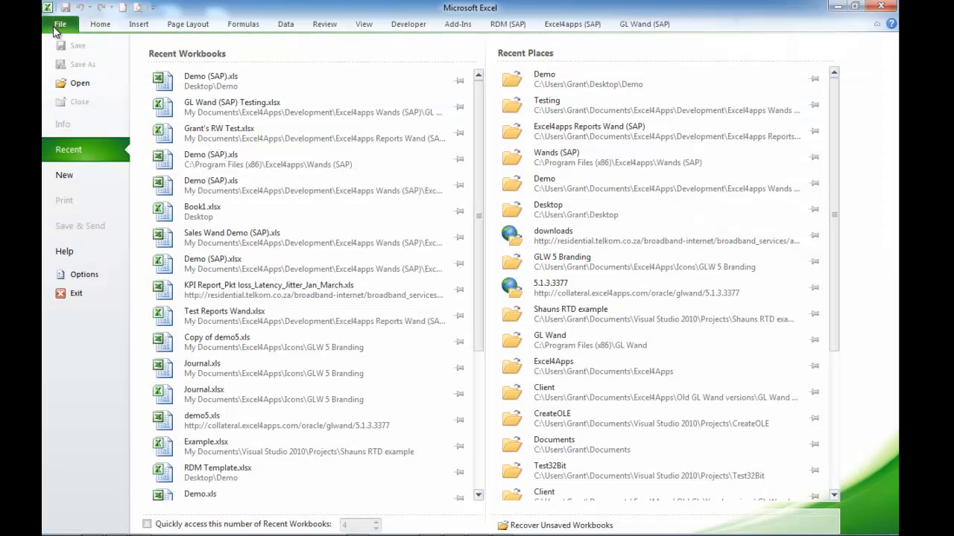
{"action": "left_click", "coordinate": [171, 77]}
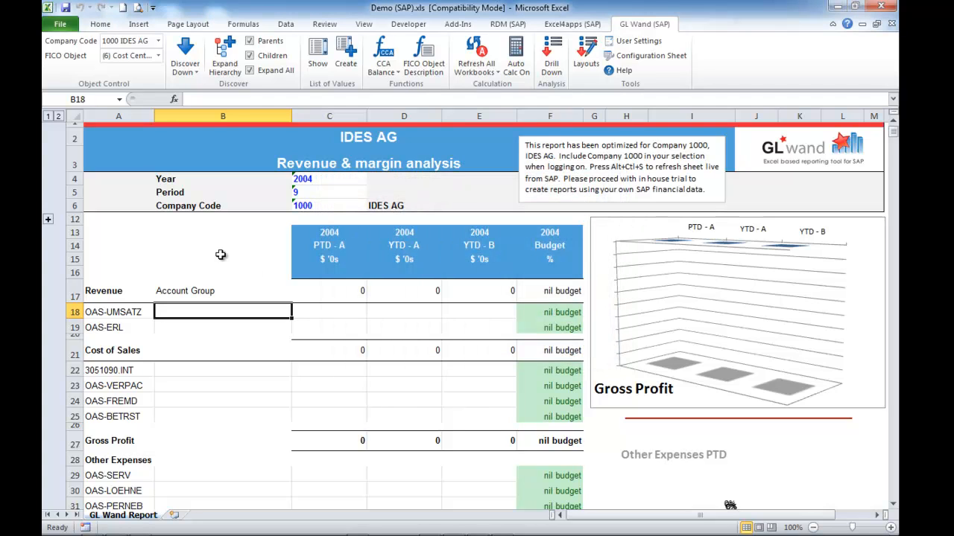
{"action": "left_click", "coordinate": [48, 221]}
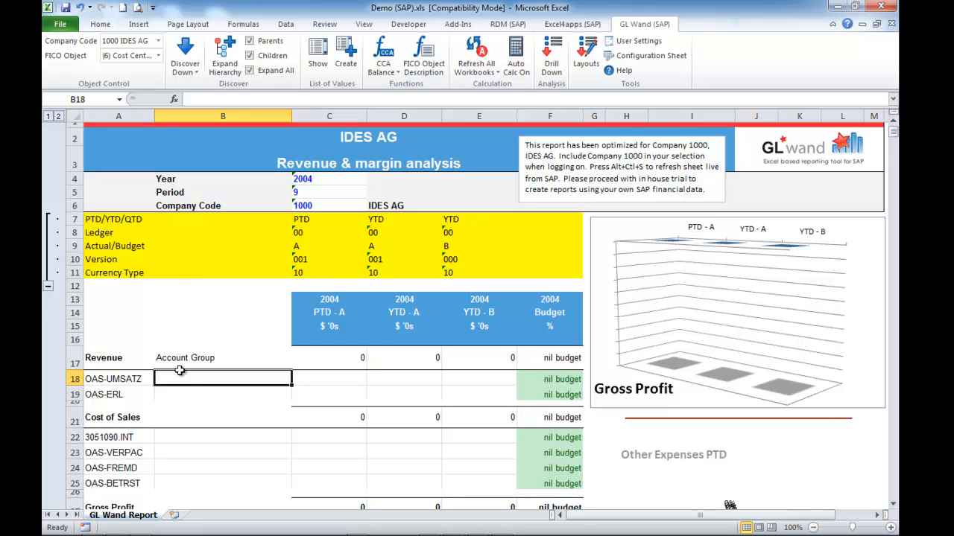
- Start a FICO object description function in B18 and set its FICO object to 11, Account Group
{"action": "left_click", "coordinate": [181, 393]}
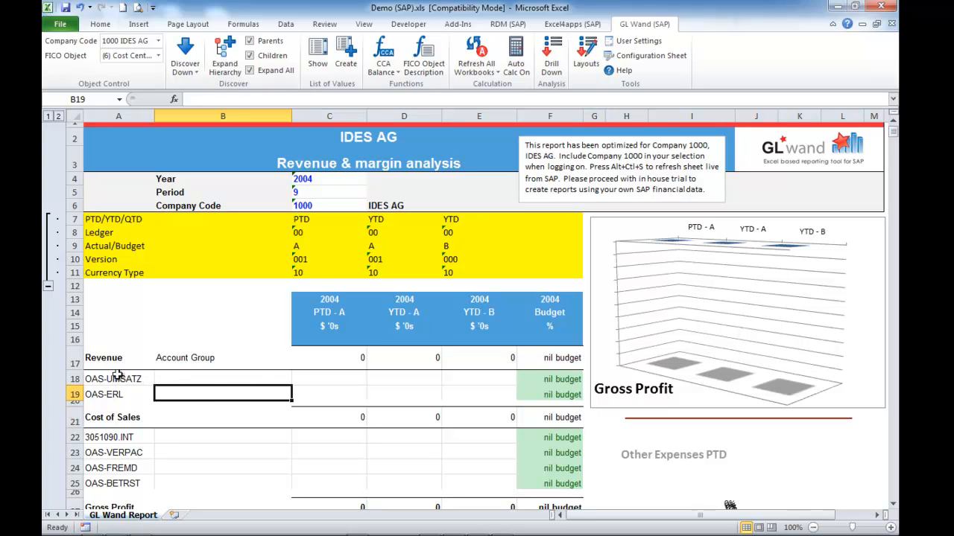
{"action": "left_click", "coordinate": [178, 377]}
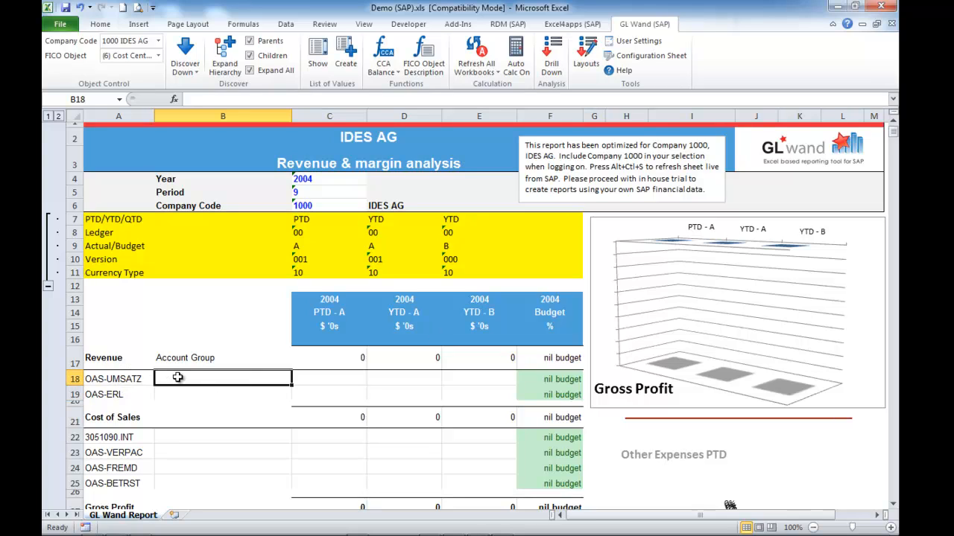
{"action": "left_click", "coordinate": [422, 59]}
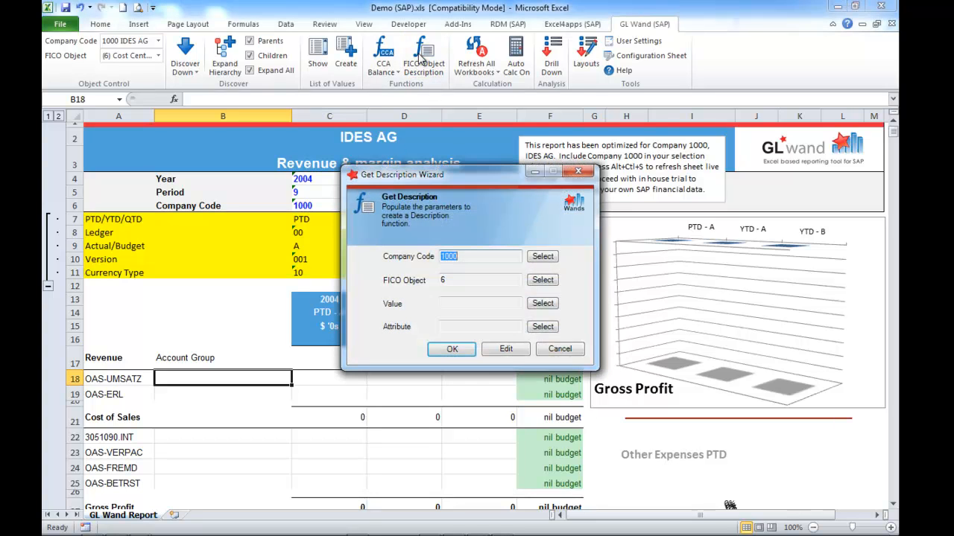
{"action": "left_click", "coordinate": [542, 282]}
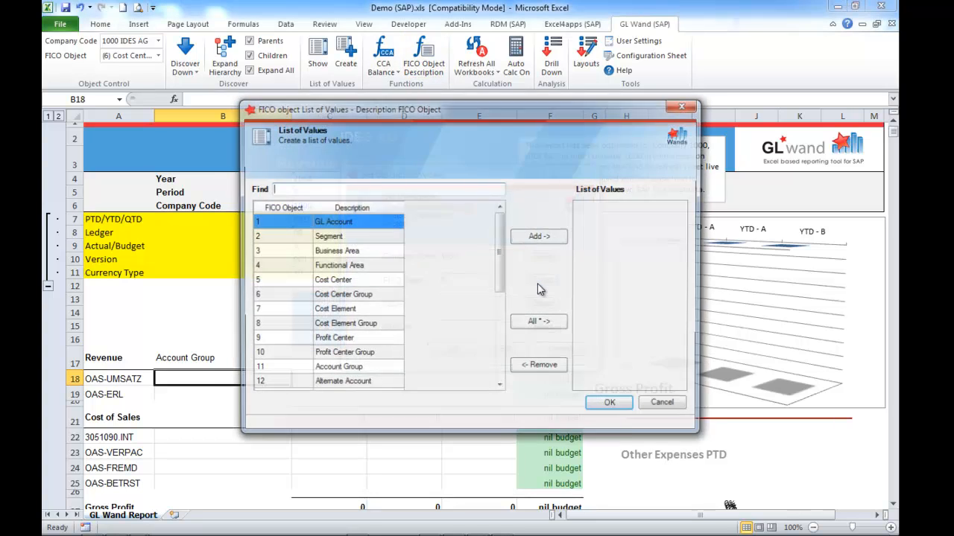
{"action": "double_click", "coordinate": [276, 369]}
{"action": "left_click", "coordinate": [609, 406]}
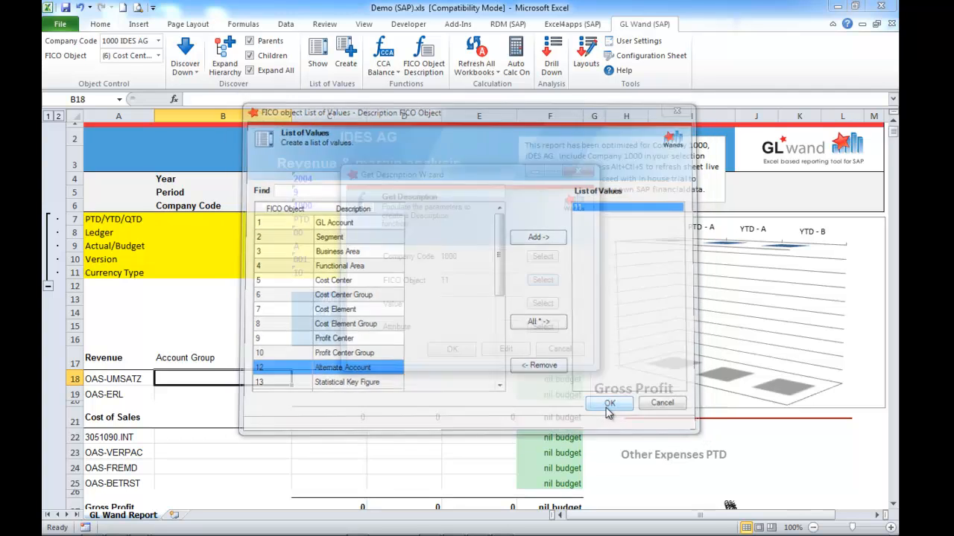
- Edit the description function's arguments so Value refers to A18, and insert the formula in B18
{"action": "left_click", "coordinate": [506, 349]}
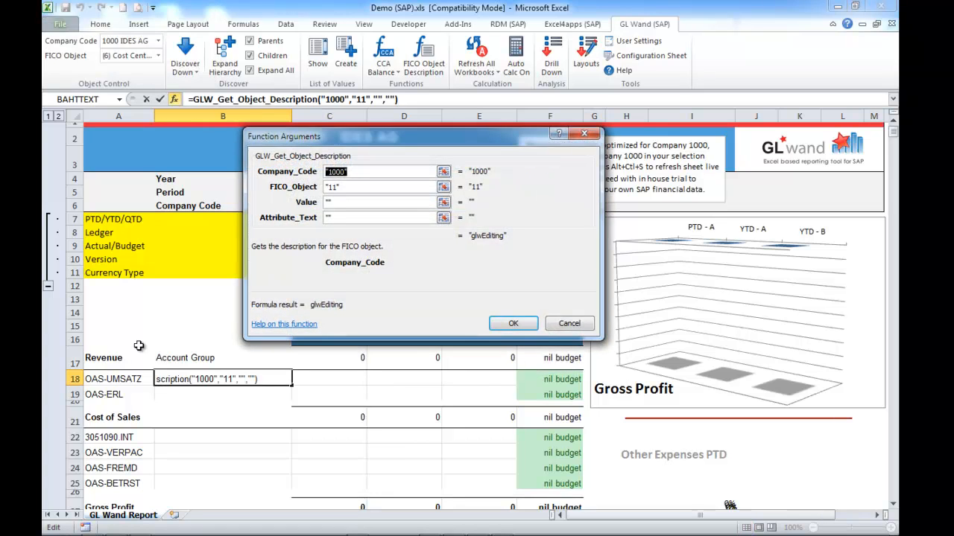
{"action": "key", "text": "Tab"}
{"action": "key", "text": "Tab"}
{"action": "left_click", "coordinate": [116, 377]}
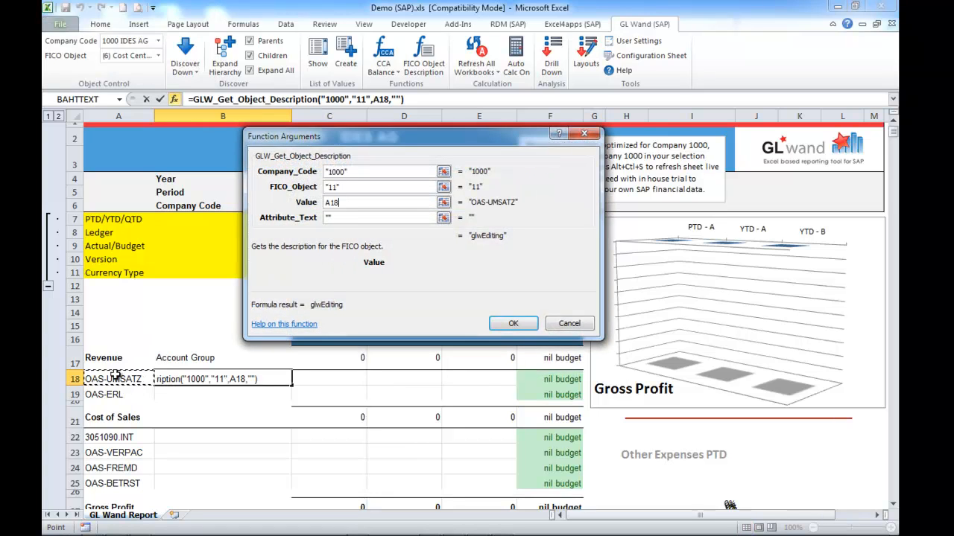
{"action": "left_click", "coordinate": [513, 324]}
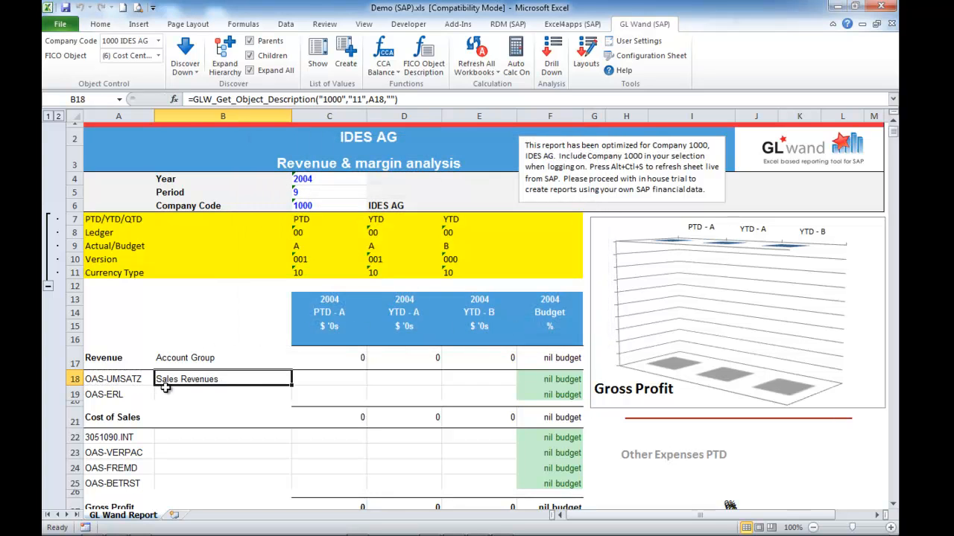
- Copy the description formula from B18 to B19, B22:B25 and B29:B32
{"action": "scroll", "coordinate": [166, 388], "scroll_direction": "down", "scroll_amount": 3}
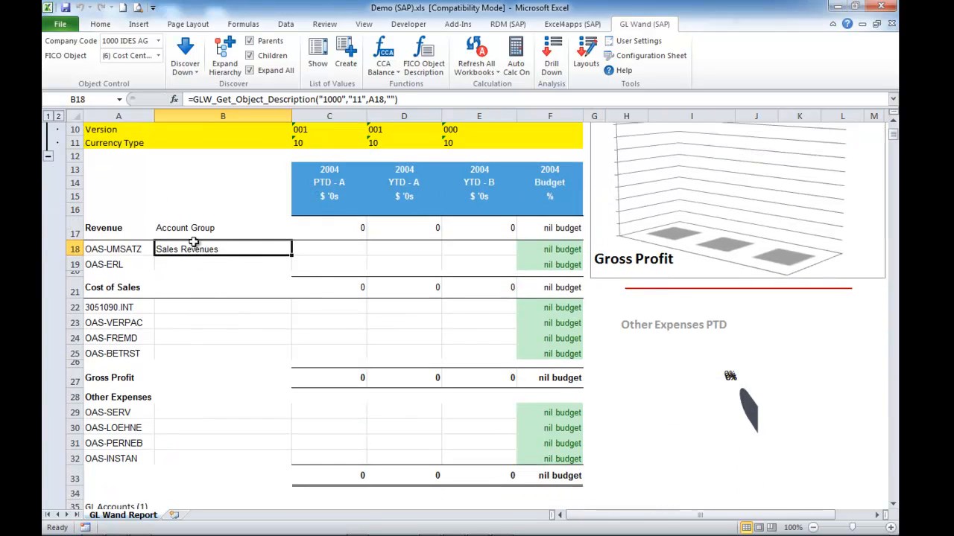
{"action": "key", "text": "ctrl+c"}
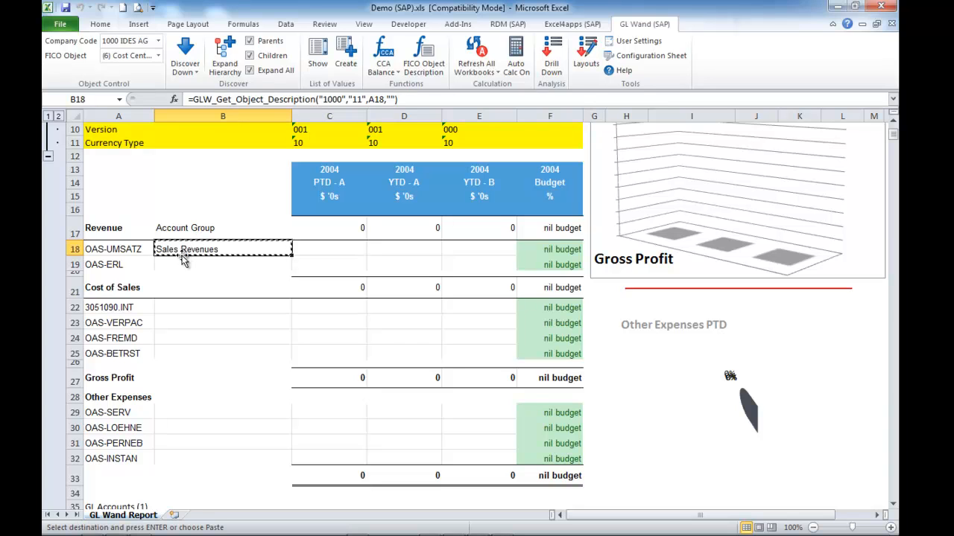
{"action": "left_click", "coordinate": [186, 264]}
{"action": "left_click_drag", "start_coordinate": [171, 307], "coordinate": [173, 353]}
{"action": "left_click_drag", "start_coordinate": [168, 414], "coordinate": [175, 454]}
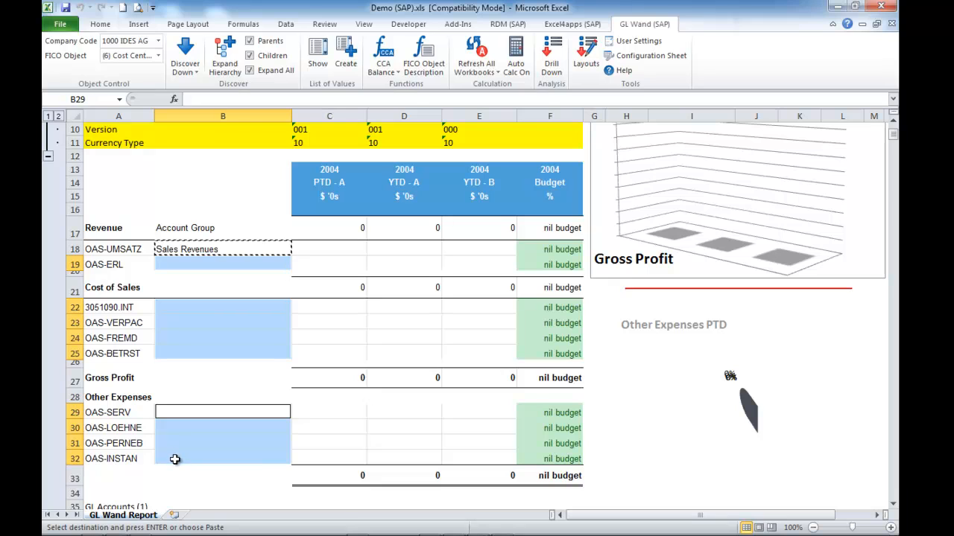
{"action": "key", "text": "ctrl+v"}
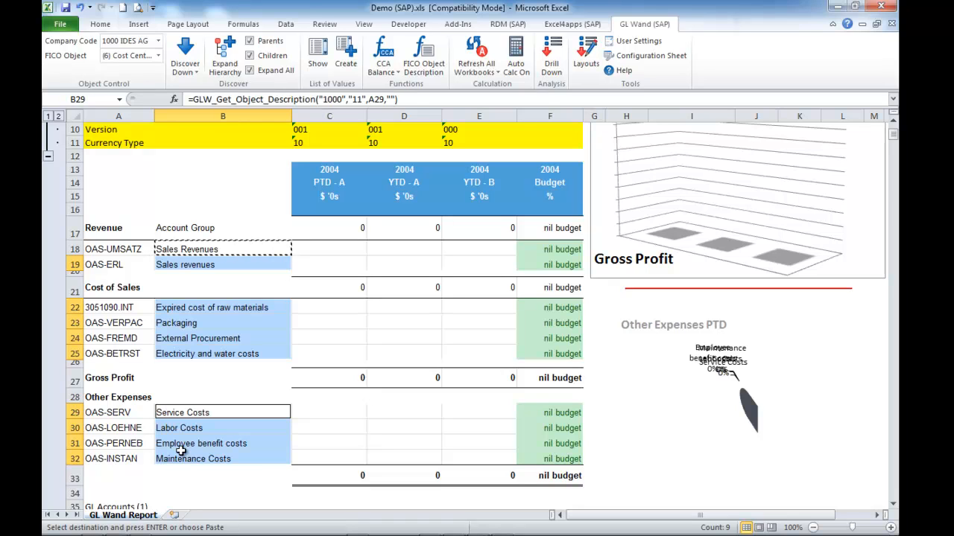
- Start a Get Classic GL Balance function in C18 with year 2004 and currency type 10
{"action": "left_click", "coordinate": [307, 248]}
{"action": "scroll", "coordinate": [307, 248], "scroll_direction": "up", "scroll_amount": 3}
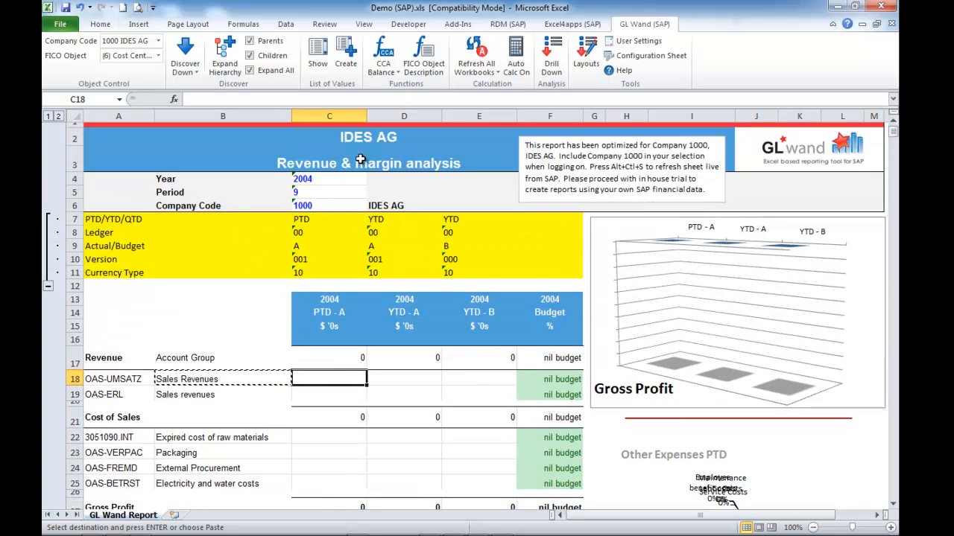
{"action": "left_click", "coordinate": [387, 75]}
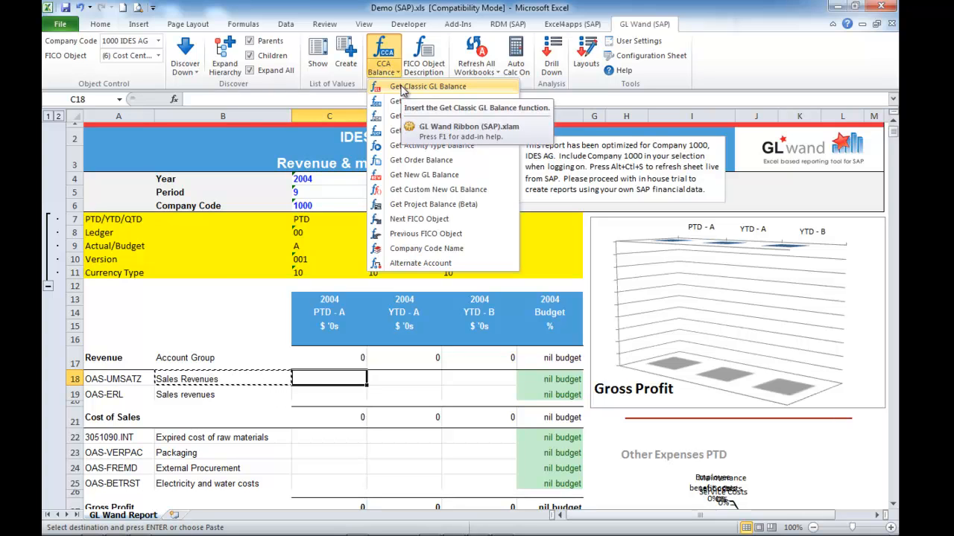
{"action": "left_click", "coordinate": [402, 87]}
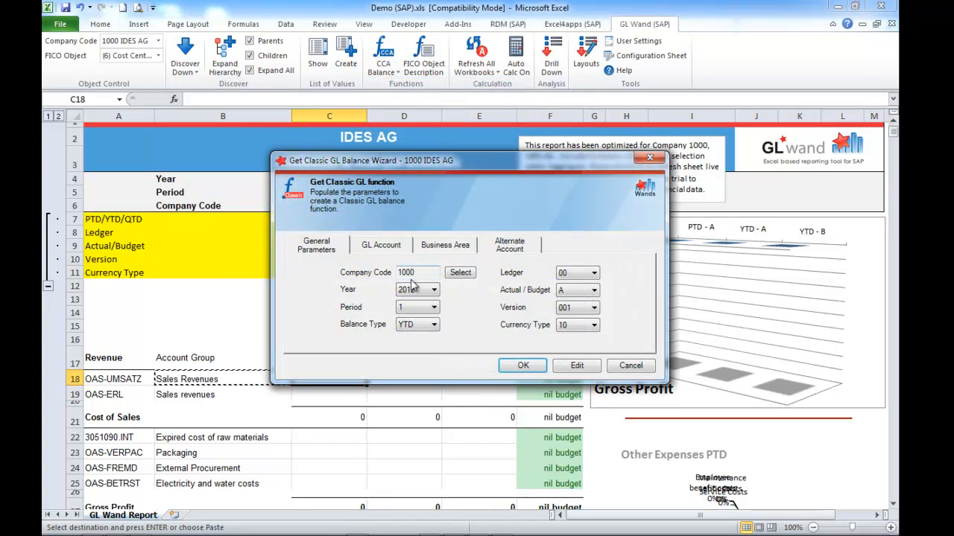
{"action": "left_click", "coordinate": [432, 290]}
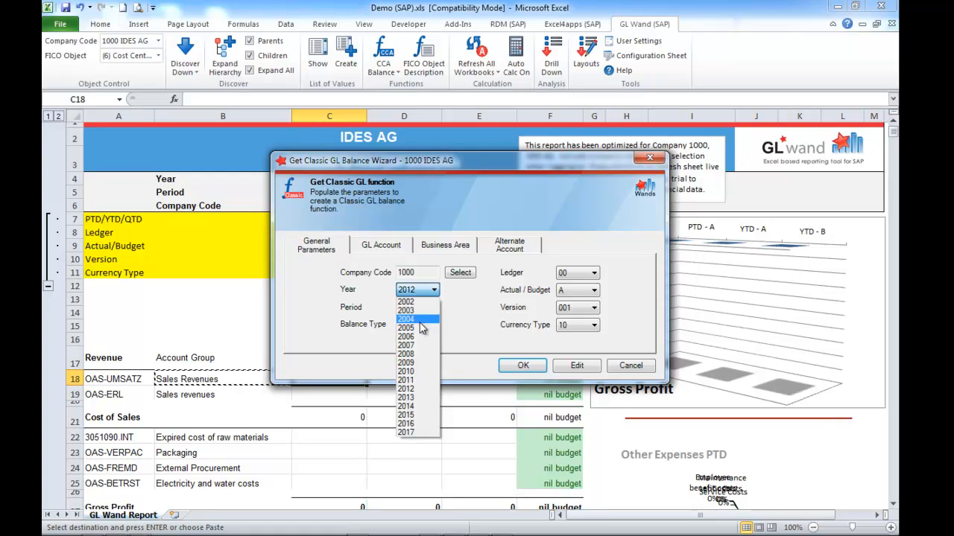
{"action": "left_click", "coordinate": [406, 320]}
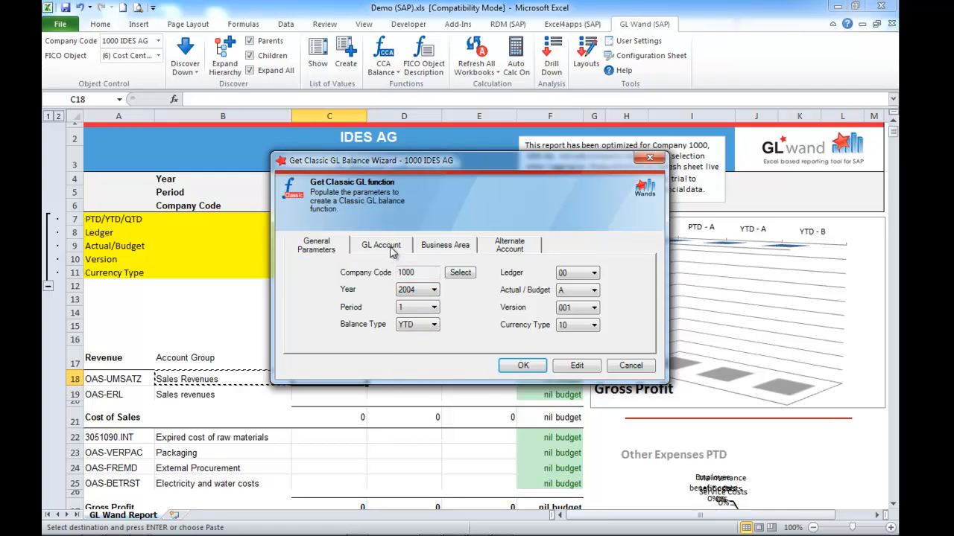
{"action": "left_click", "coordinate": [596, 293]}
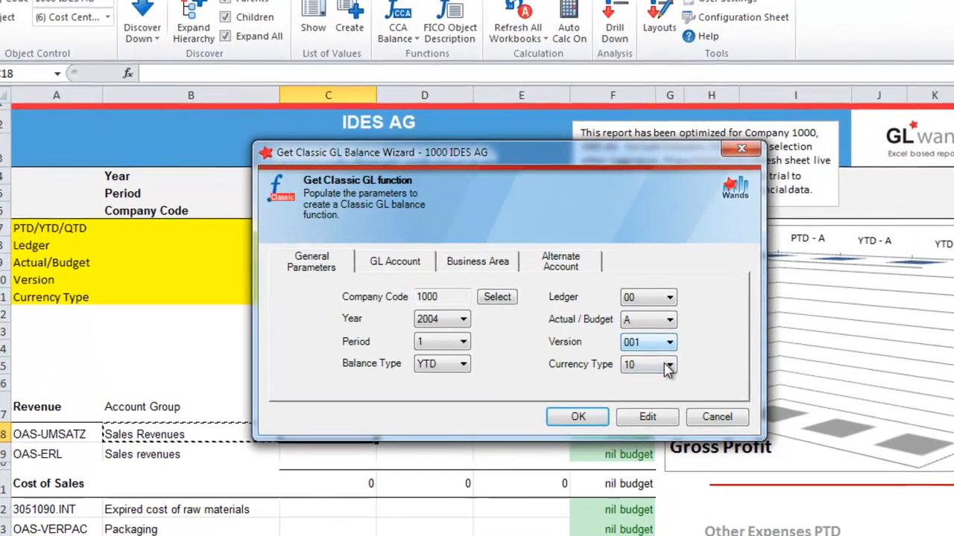
{"action": "left_click", "coordinate": [594, 325]}
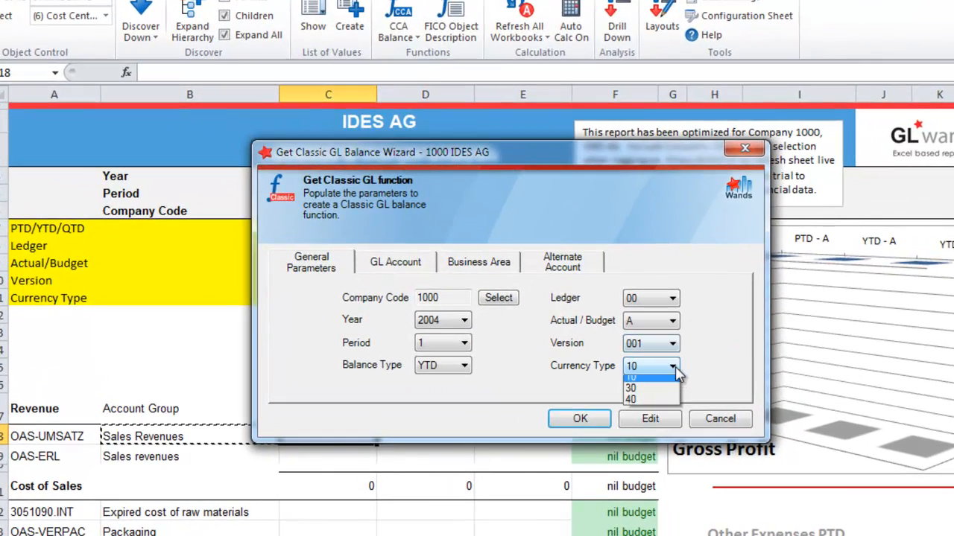
{"action": "left_click", "coordinate": [676, 367]}
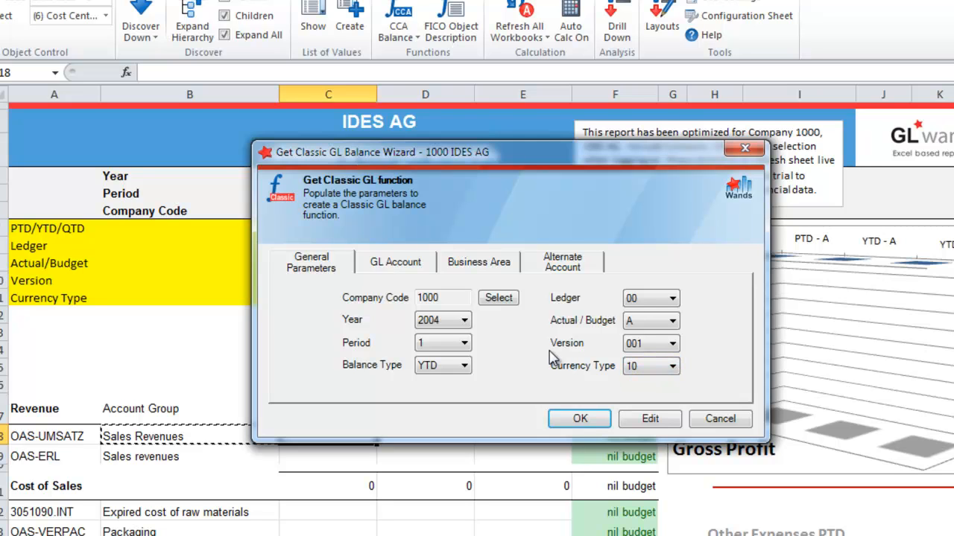
- Edit the Classic GL function's arguments, pointing Fiscal_Year to the Year cell C4 and Period to the Period cell C5
{"action": "left_click", "coordinate": [650, 419]}
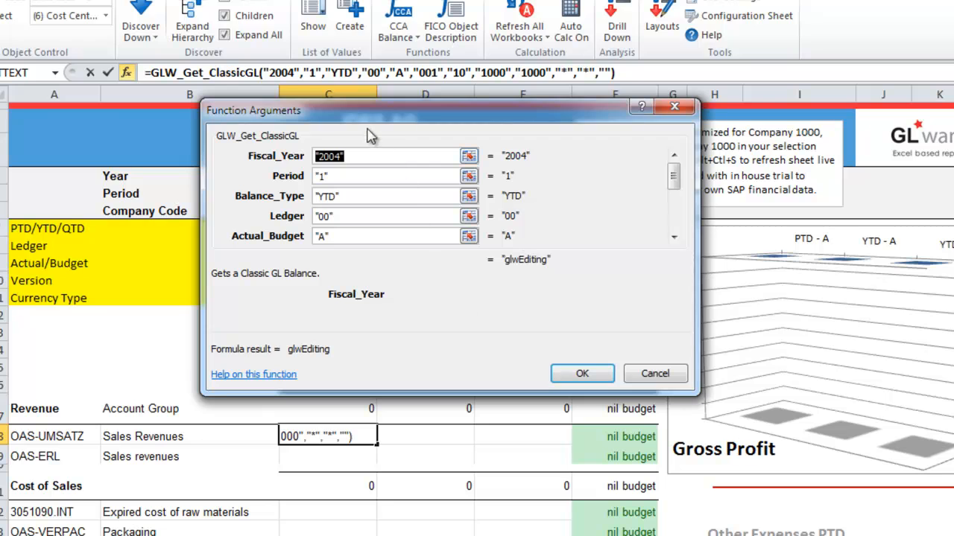
{"action": "left_click_drag", "start_coordinate": [365, 112], "coordinate": [623, 190]}
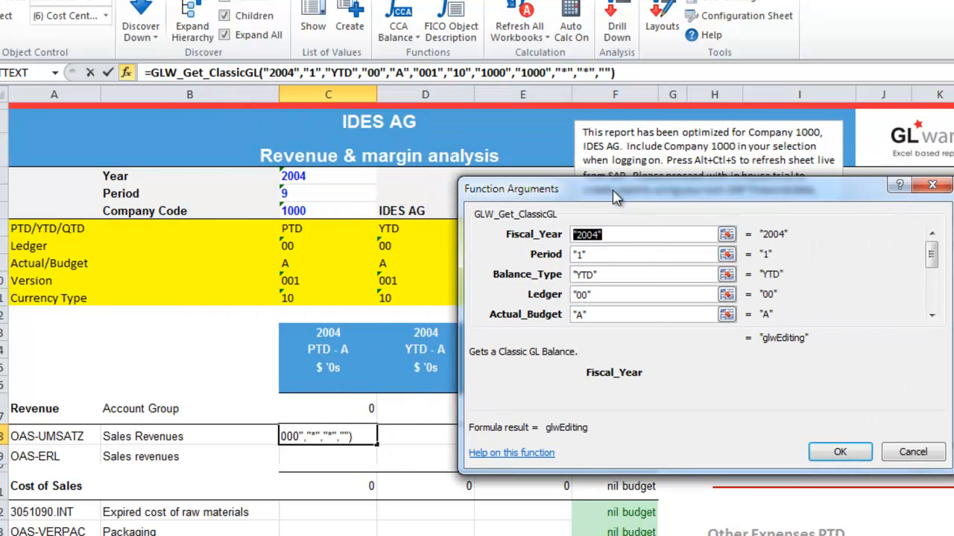
{"action": "left_click", "coordinate": [319, 178]}
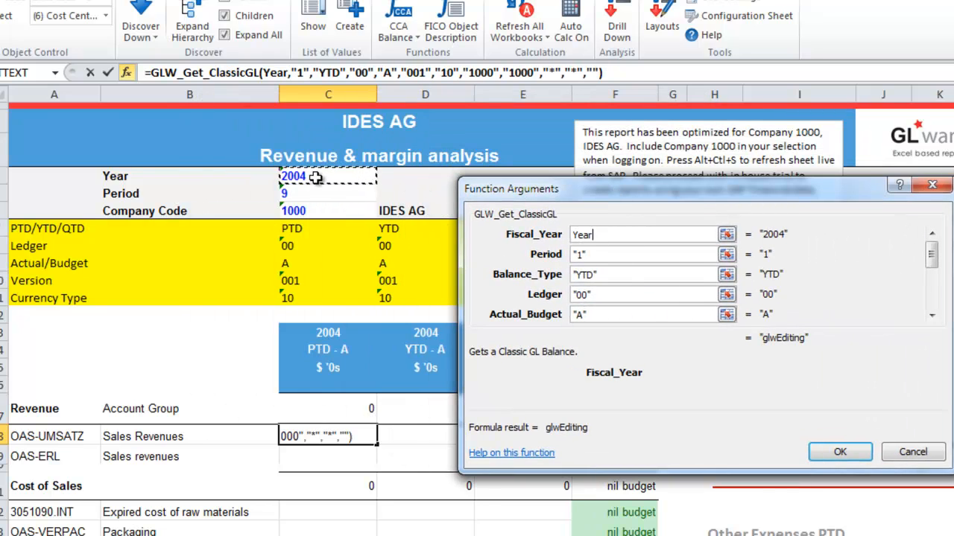
{"action": "key", "text": "Tab"}
{"action": "left_click", "coordinate": [305, 194]}
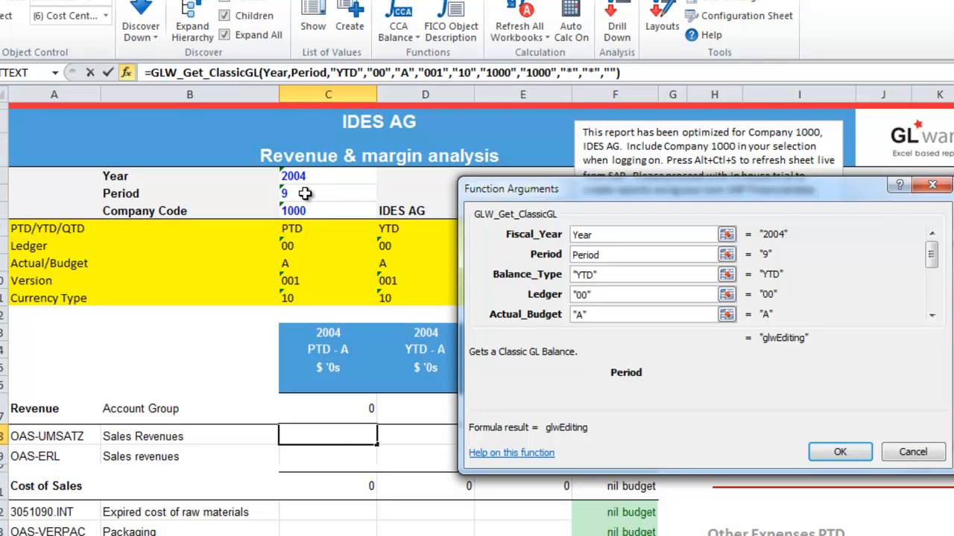
- Set Balance_Type to the row-locked reference C$7 and Ledger to C$8
{"action": "key", "text": "Tab"}
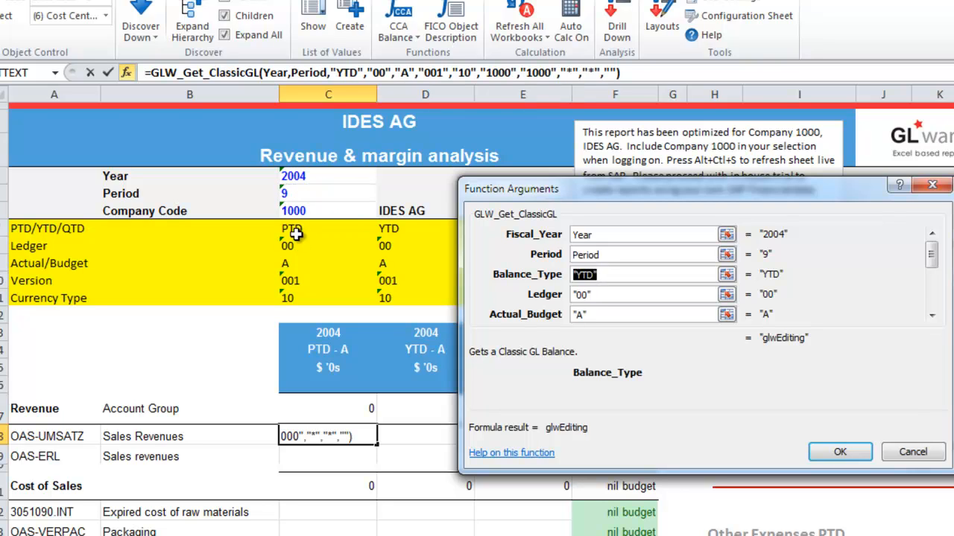
{"action": "left_click", "coordinate": [294, 229]}
{"action": "key", "text": "F4"}
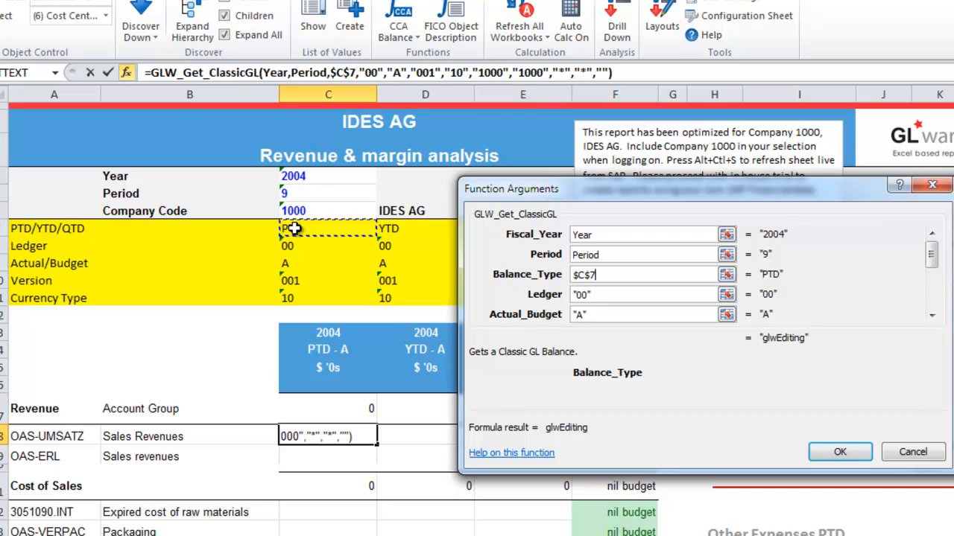
{"action": "key", "text": "F4"}
{"action": "key", "text": "Tab"}
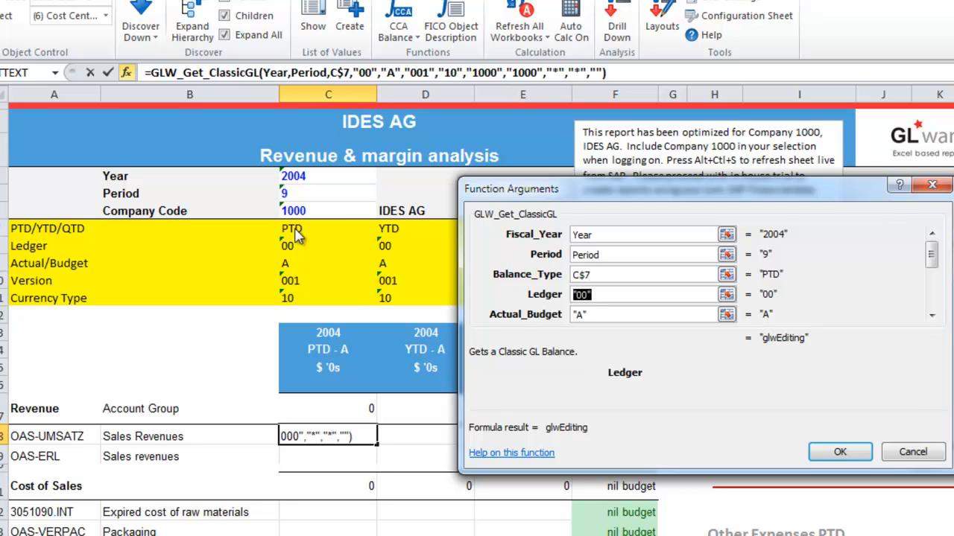
{"action": "left_click", "coordinate": [294, 245]}
{"action": "key", "text": "F4"}
{"action": "key", "text": "F4"}
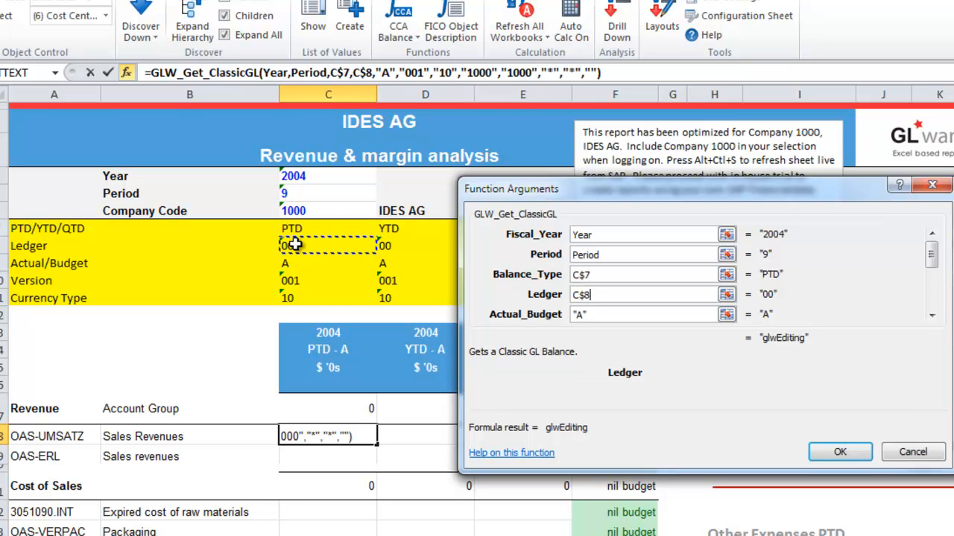
- Set the Actual_Budget argument to the row-locked reference C$9
{"action": "key", "text": "Tab"}
{"action": "left_click", "coordinate": [295, 258]}
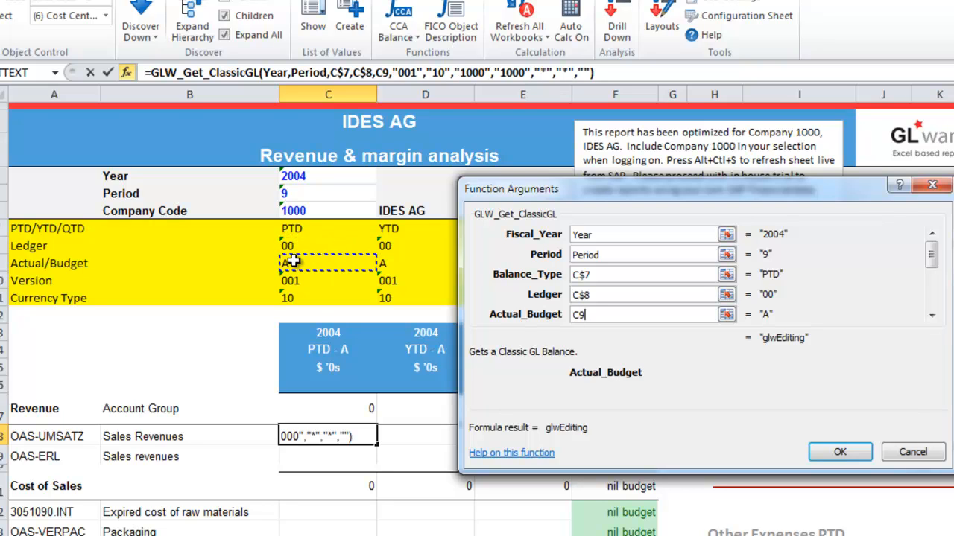
{"action": "key", "text": "F4"}
{"action": "key", "text": "F4"}
{"action": "key", "text": "Tab"}
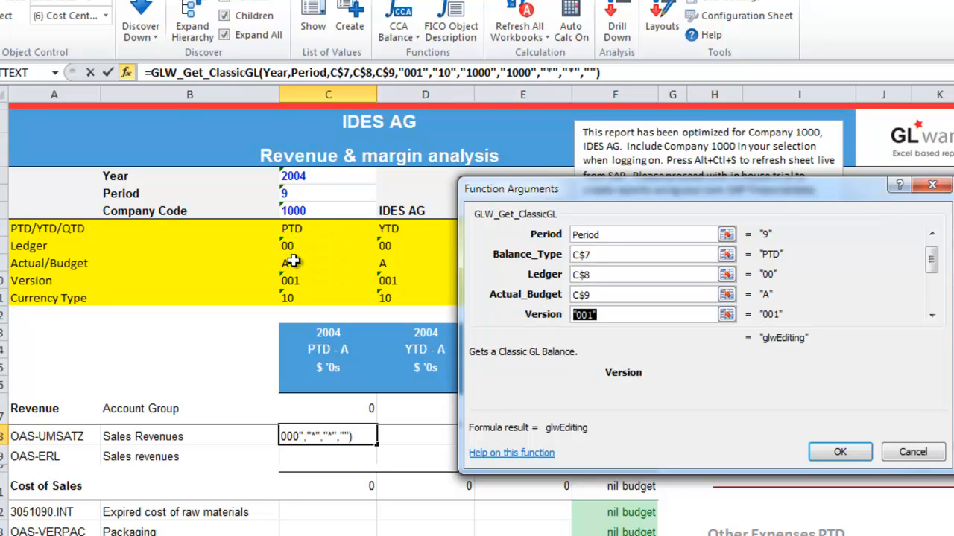
- Set the Version argument to the row-locked reference C$10 and Currency_Type to C$11
{"action": "left_click", "coordinate": [296, 282]}
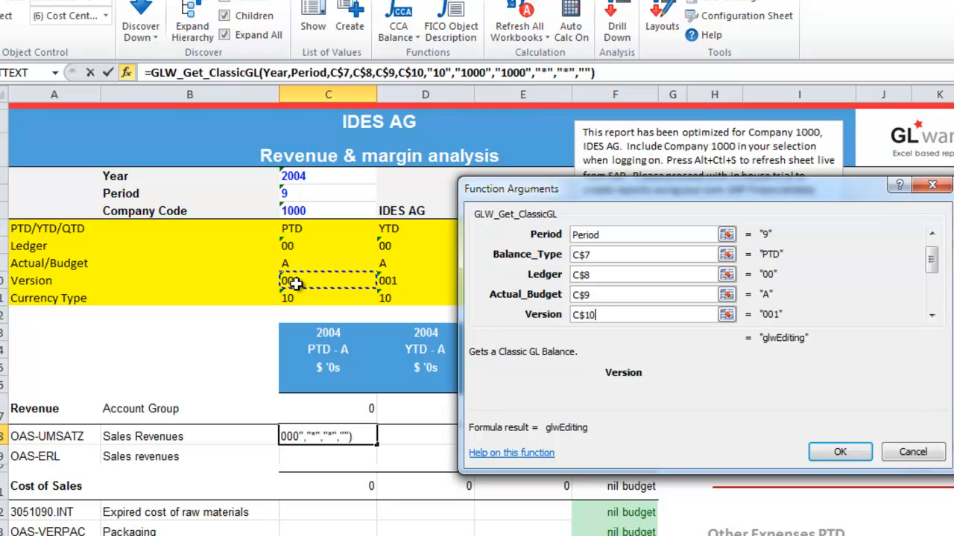
{"action": "key", "text": "Tab"}
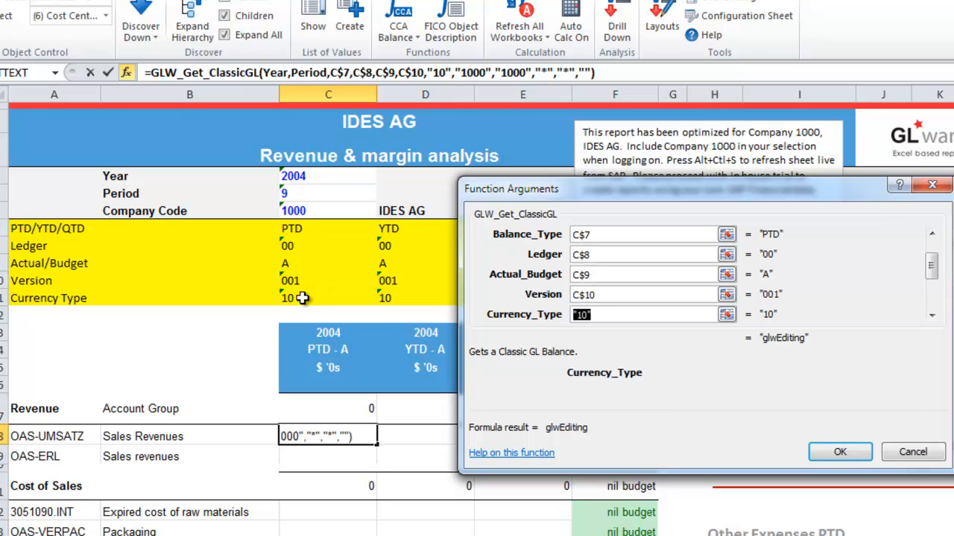
{"action": "left_click", "coordinate": [300, 298]}
{"action": "key", "text": "F4"}
{"action": "key", "text": "F4"}
{"action": "key", "text": "Tab"}
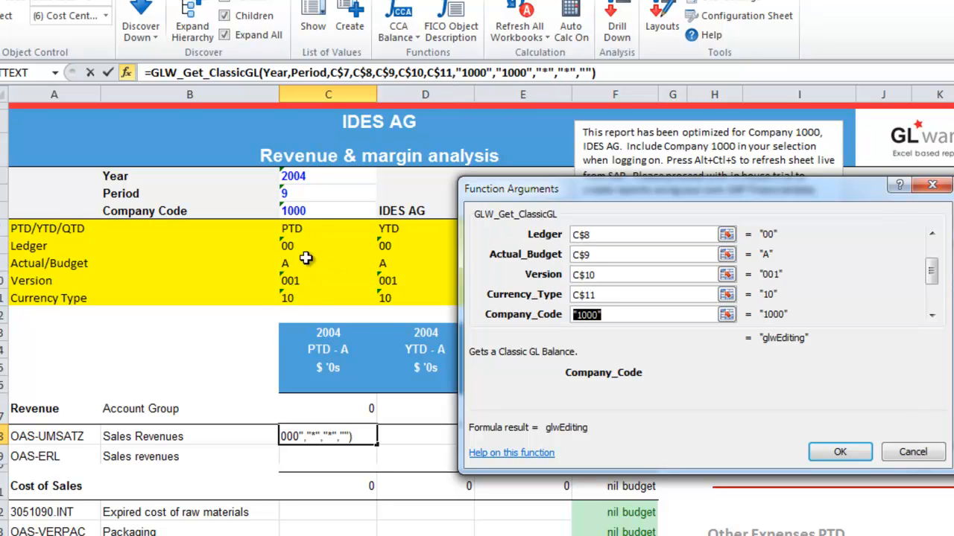
- Point the Company_Code argument to the Company Code cell C6 and set Account_Number to the wildcard "*"
{"action": "left_click", "coordinate": [298, 209]}
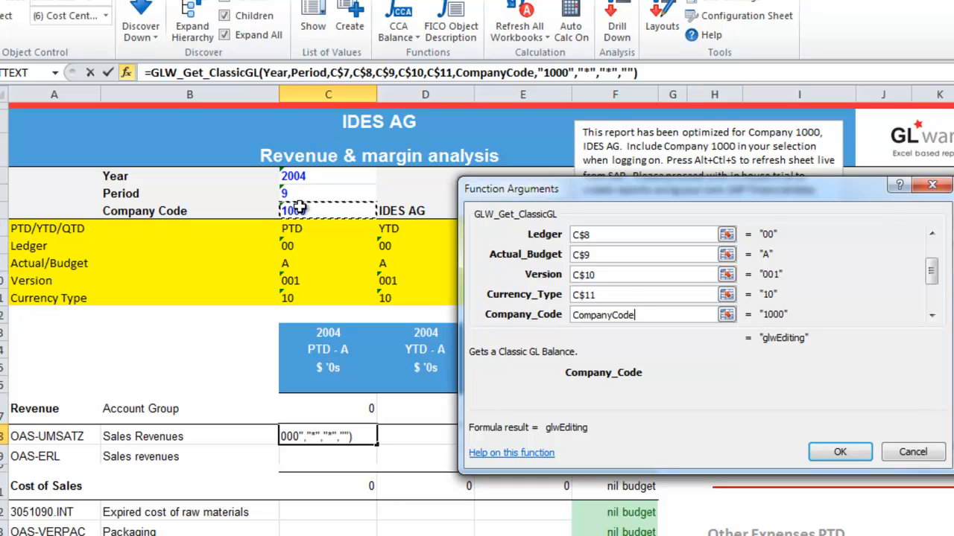
{"action": "key", "text": "Tab"}
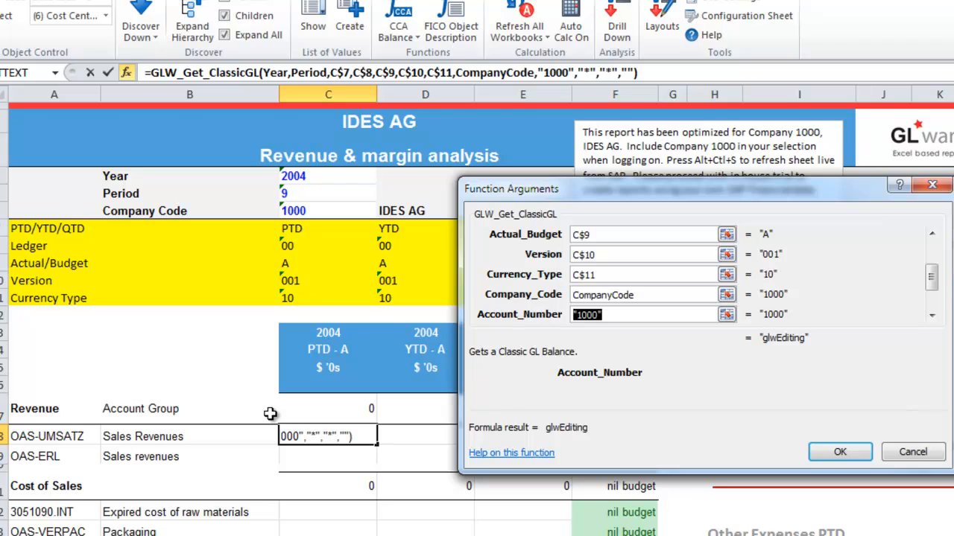
{"action": "type", "text": "\"*\""}
{"action": "key", "text": "Tab"}
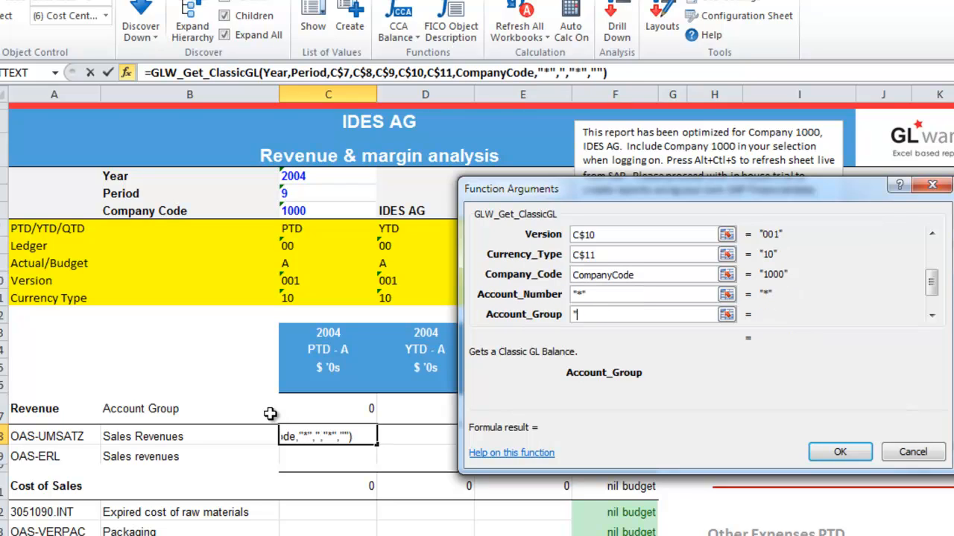
- Set the Account_Group argument to the column-locked reference $A18 and complete the Classic GL function in C18
{"action": "left_click", "coordinate": [67, 436]}
{"action": "key", "text": "F4"}
{"action": "key", "text": "F4"}
{"action": "key", "text": "F4"}
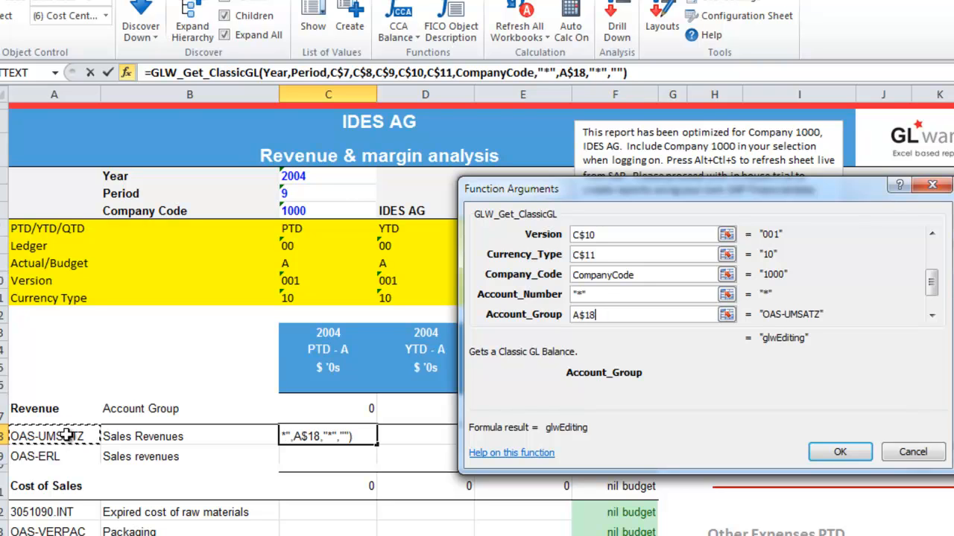
{"action": "left_click", "coordinate": [839, 451]}
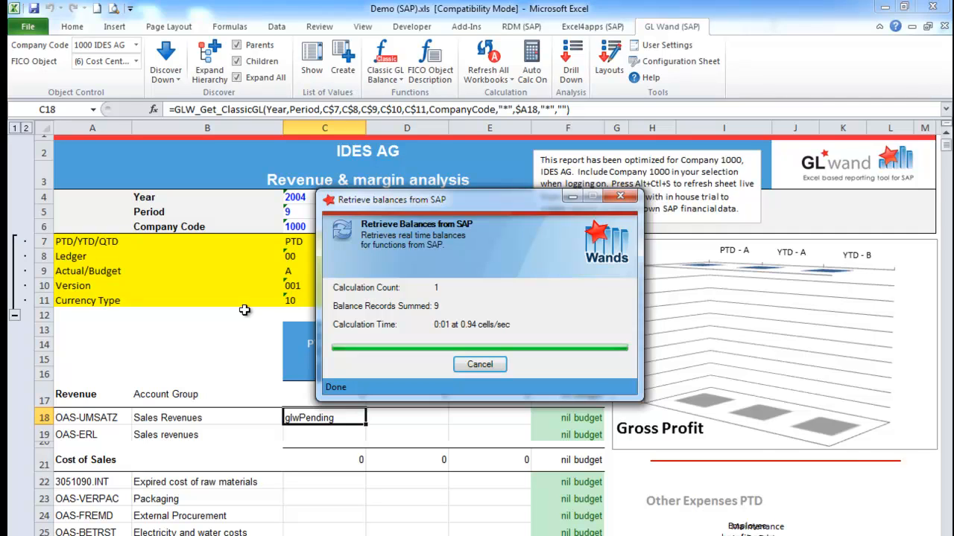
- Copy the C18 balance formula into the ranges C18:E19, C22:E25 and C29:E32
{"action": "scroll", "coordinate": [251, 289], "scroll_direction": "down", "scroll_amount": 3}
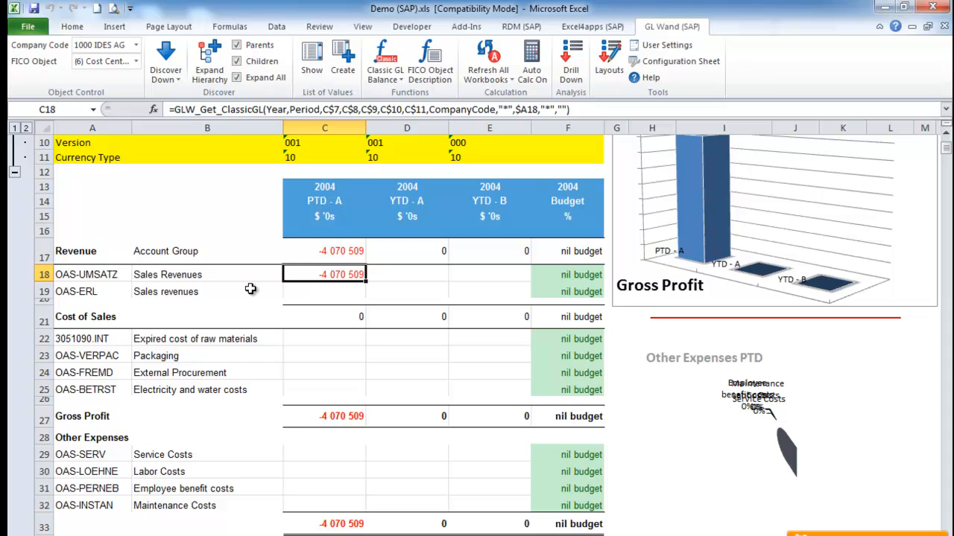
{"action": "key", "text": "ctrl+c"}
{"action": "left_click_drag", "start_coordinate": [298, 276], "coordinate": [491, 292]}
{"action": "left_click_drag", "start_coordinate": [315, 341], "coordinate": [477, 388], "text": "ctrl"}
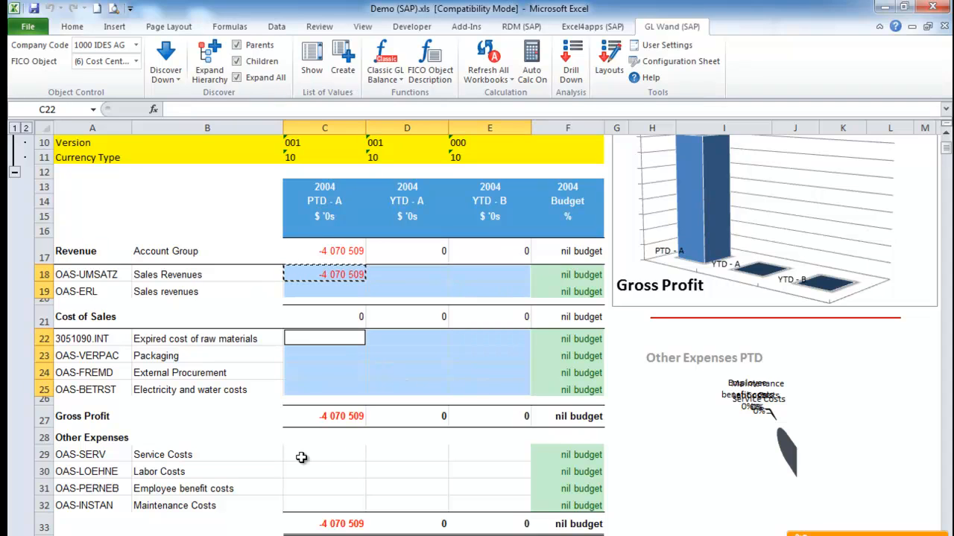
{"action": "left_click_drag", "start_coordinate": [313, 455], "coordinate": [495, 508], "text": "ctrl"}
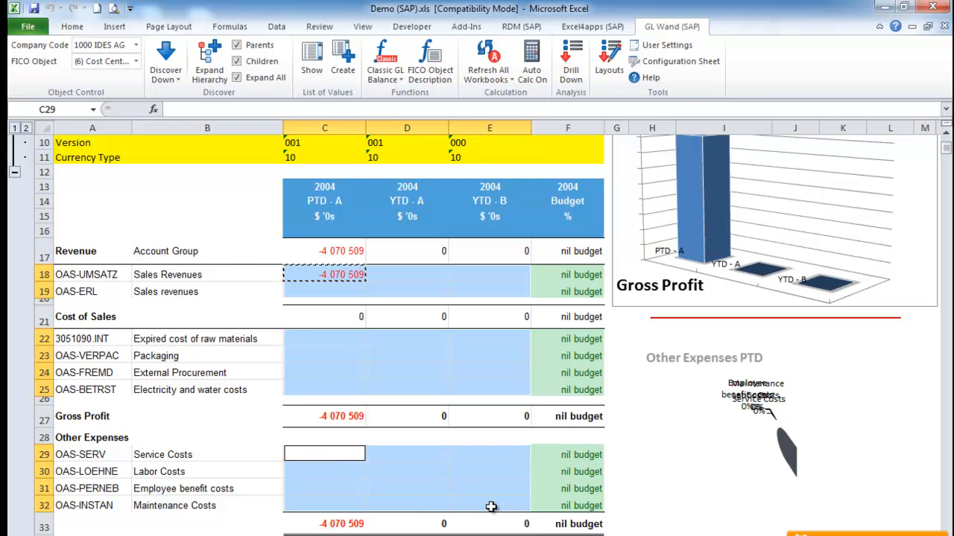
{"action": "key", "text": "ctrl+v"}
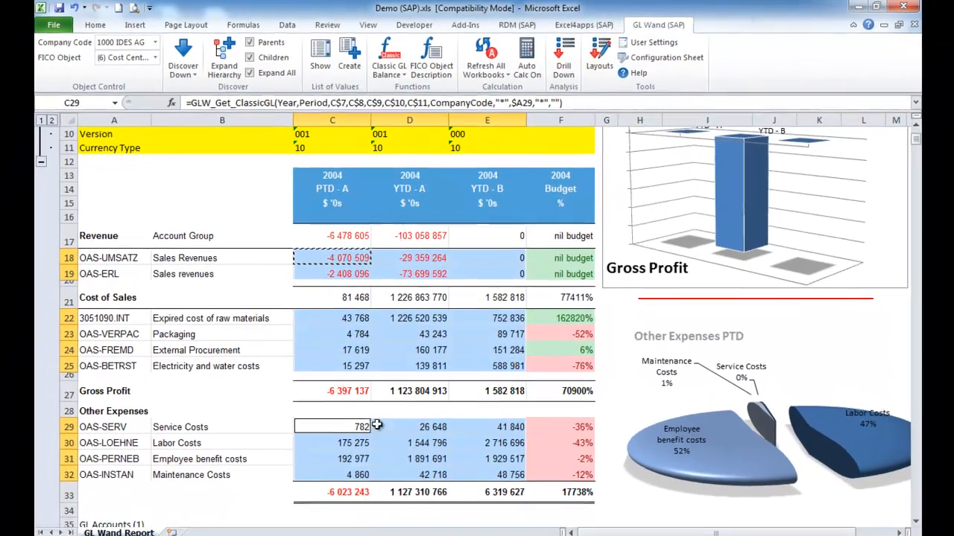
- Collapse the grouped parameter rows 7 to 11 and look over the report's balances down to the GL accounts
{"action": "scroll", "coordinate": [75, 291], "scroll_direction": "up", "scroll_amount": 3}
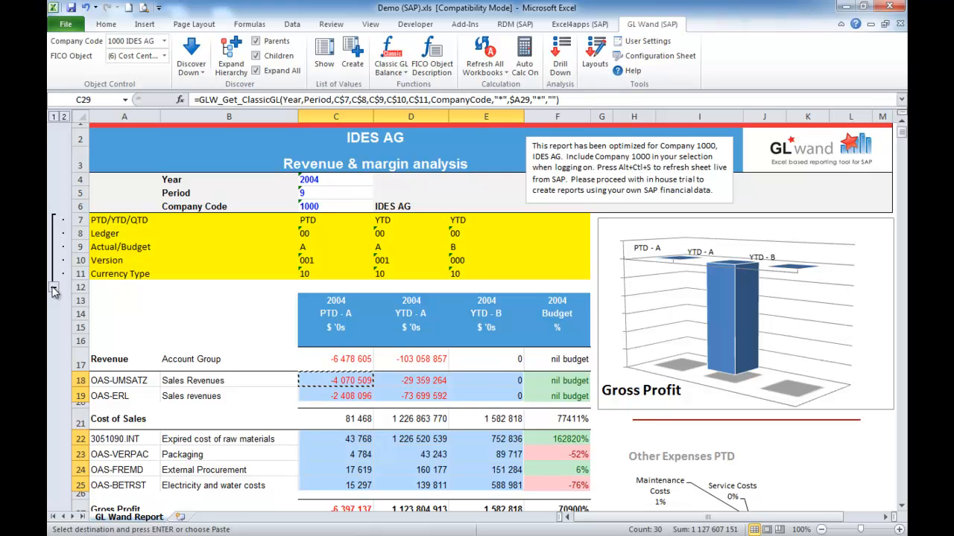
{"action": "left_click", "coordinate": [54, 288]}
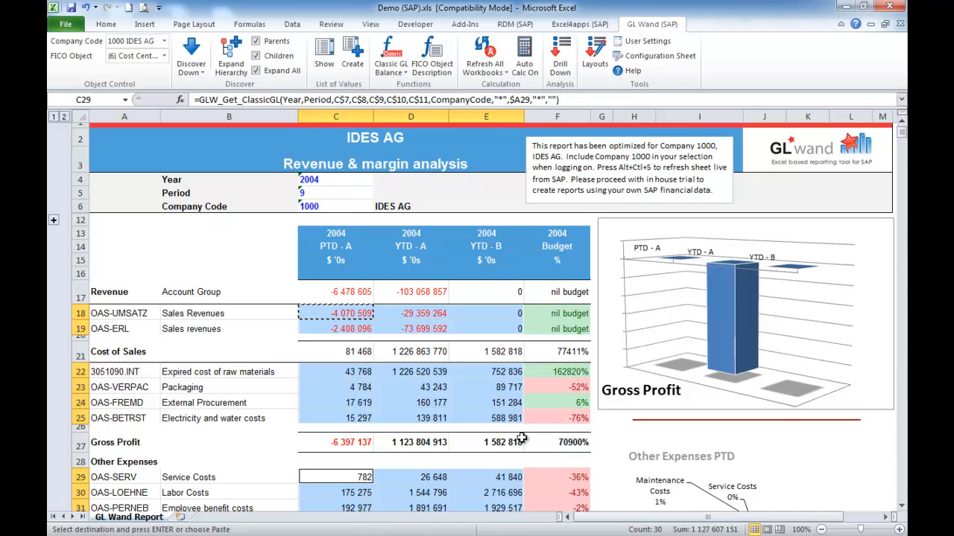
{"action": "left_click", "coordinate": [510, 418]}
{"action": "scroll", "coordinate": [497, 396], "scroll_direction": "down", "scroll_amount": 1}
{"action": "scroll", "coordinate": [497, 395], "scroll_direction": "down", "scroll_amount": 3}
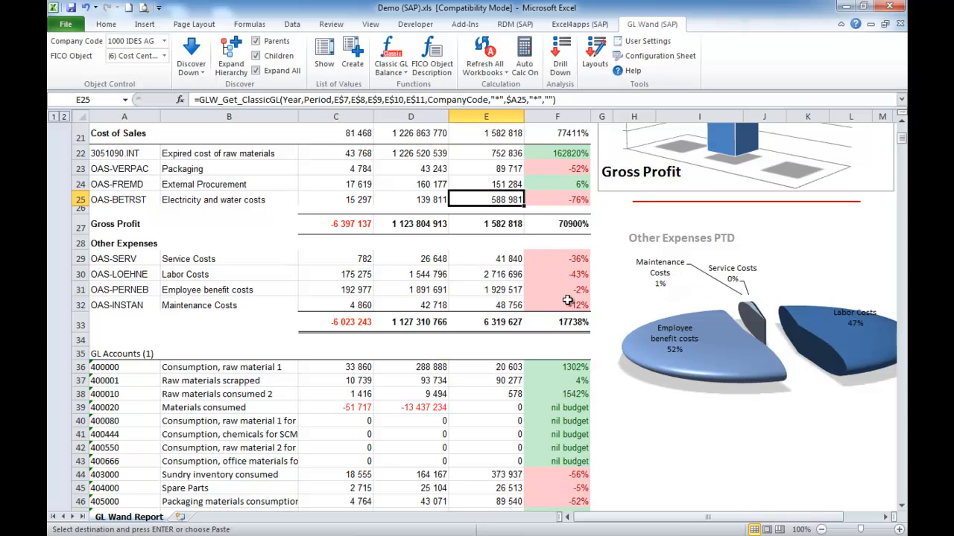
{"action": "scroll", "coordinate": [331, 246], "scroll_direction": "up", "scroll_amount": 6}
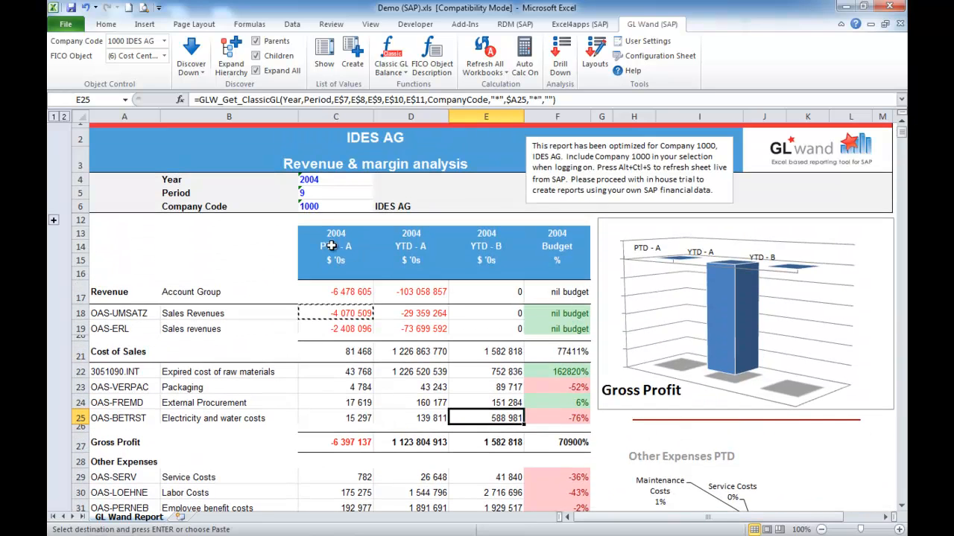
- Set the report's Period in C5 to 10
{"action": "left_click", "coordinate": [317, 193]}
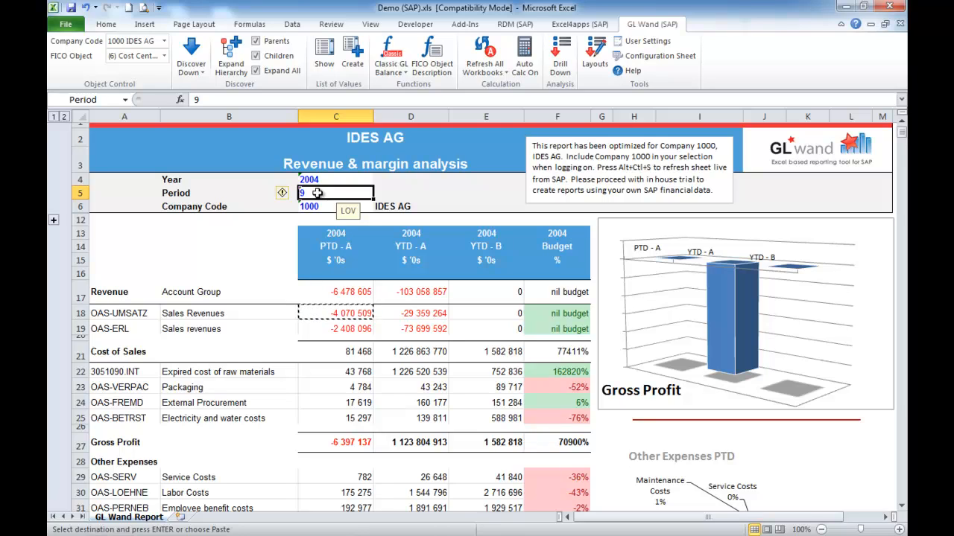
{"action": "type", "text": "10"}
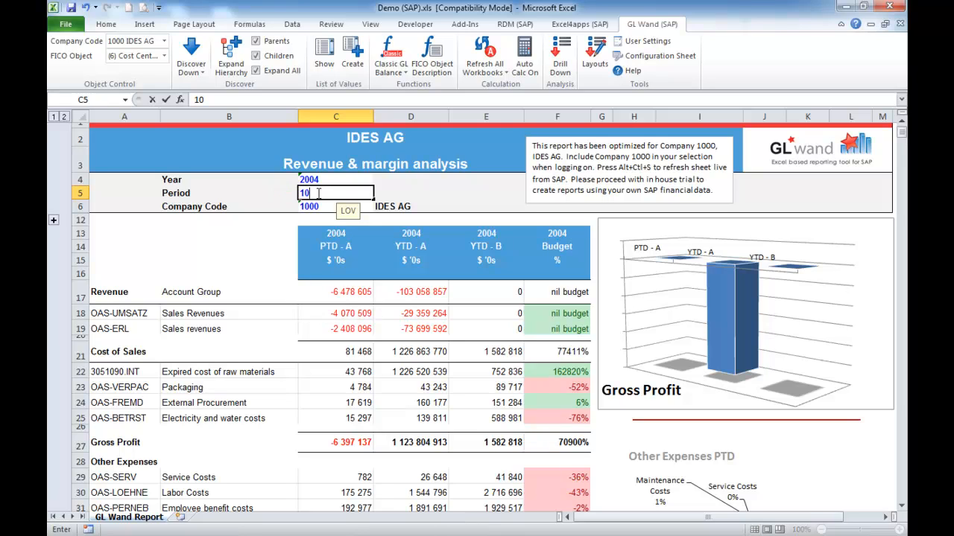
{"action": "left_click", "coordinate": [168, 101]}
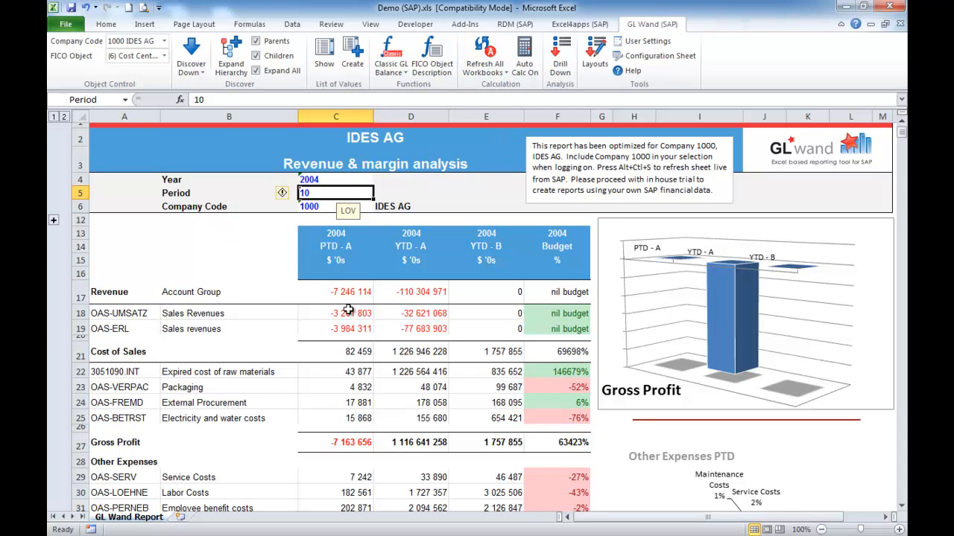
- Refresh only the sales revenue balances in the range C18:D19 from SAP
{"action": "left_click_drag", "start_coordinate": [348, 310], "coordinate": [406, 328]}
{"action": "left_click", "coordinate": [498, 78]}
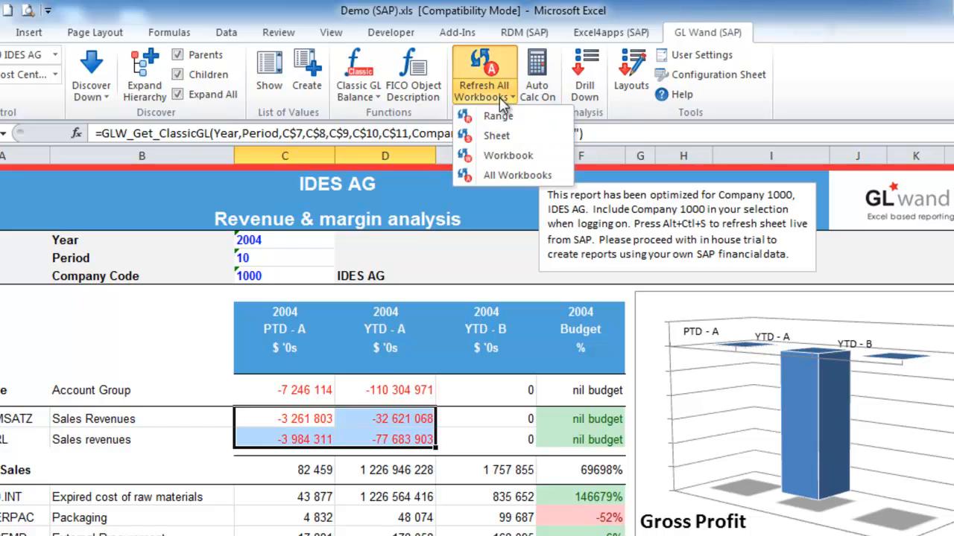
{"action": "left_click", "coordinate": [496, 116]}
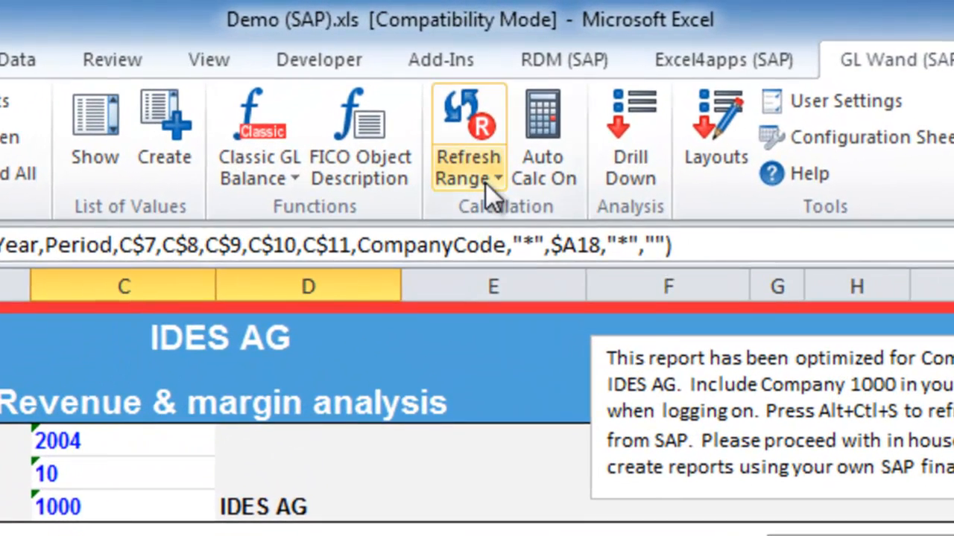
- Review the refresh scope options and switch GL Wand's automatic calculation off
{"action": "left_click", "coordinate": [485, 182]}
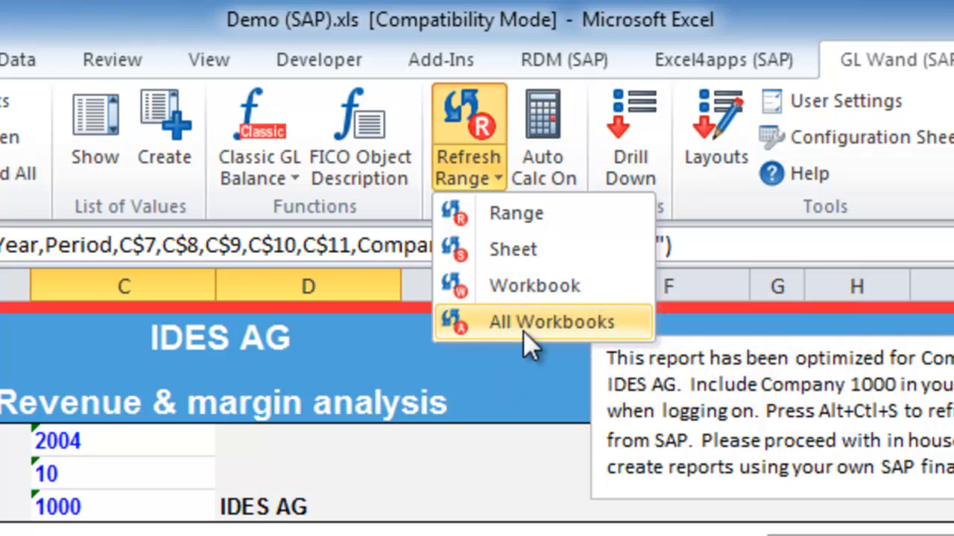
{"action": "left_click", "coordinate": [549, 137]}
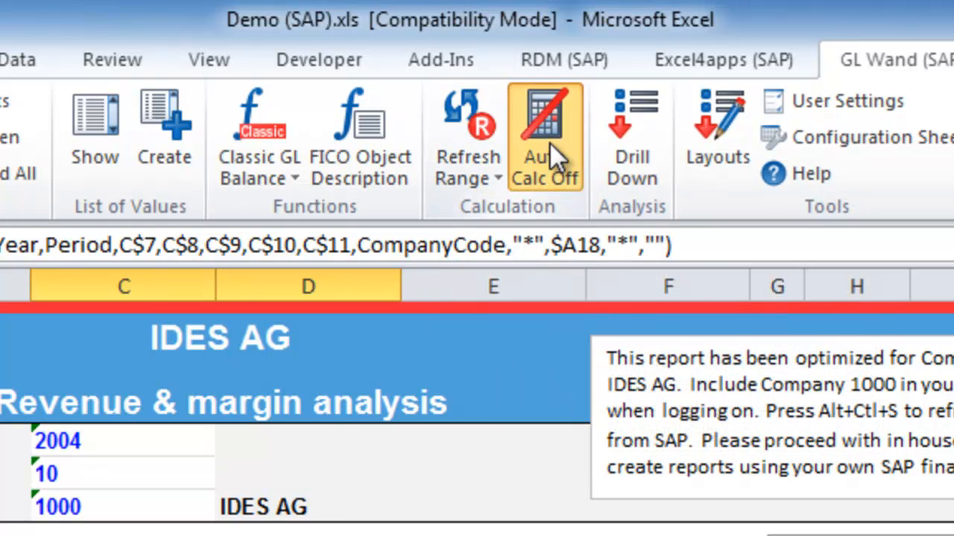
{"action": "left_click", "coordinate": [550, 143]}
{"action": "left_click", "coordinate": [547, 130]}
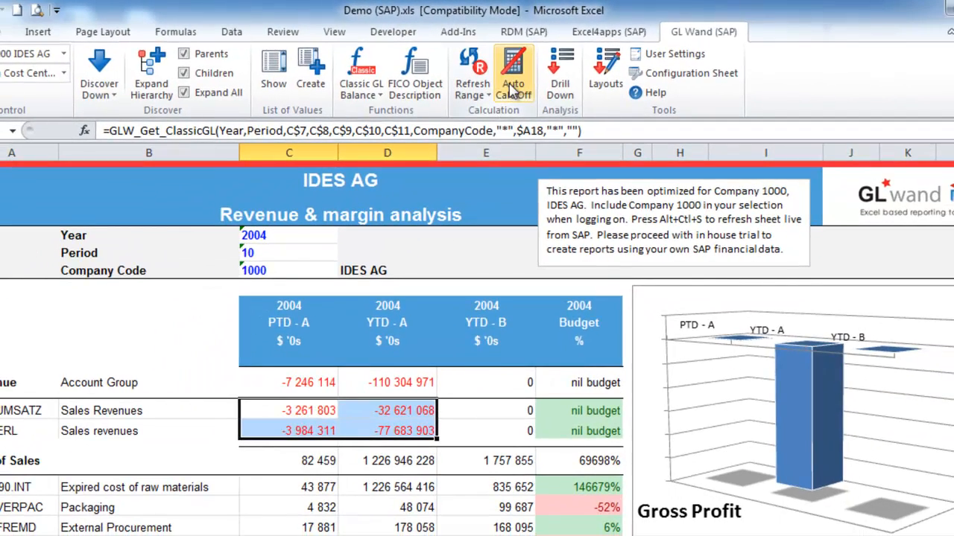
- Set the Period in C5 to 11 and refresh only the cost of sales balances in D22:E25
{"action": "left_click", "coordinate": [263, 252]}
{"action": "type", "text": "11"}
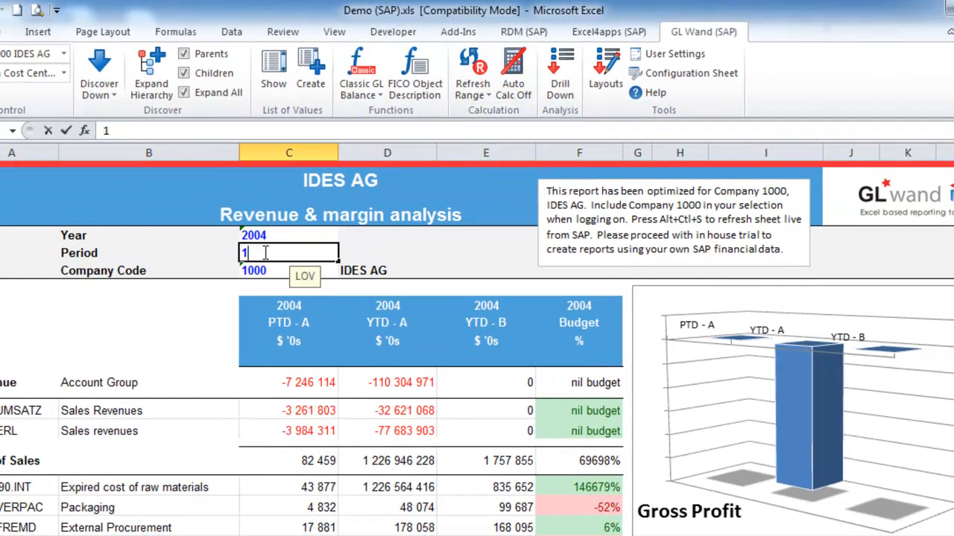
{"action": "left_click", "coordinate": [67, 131]}
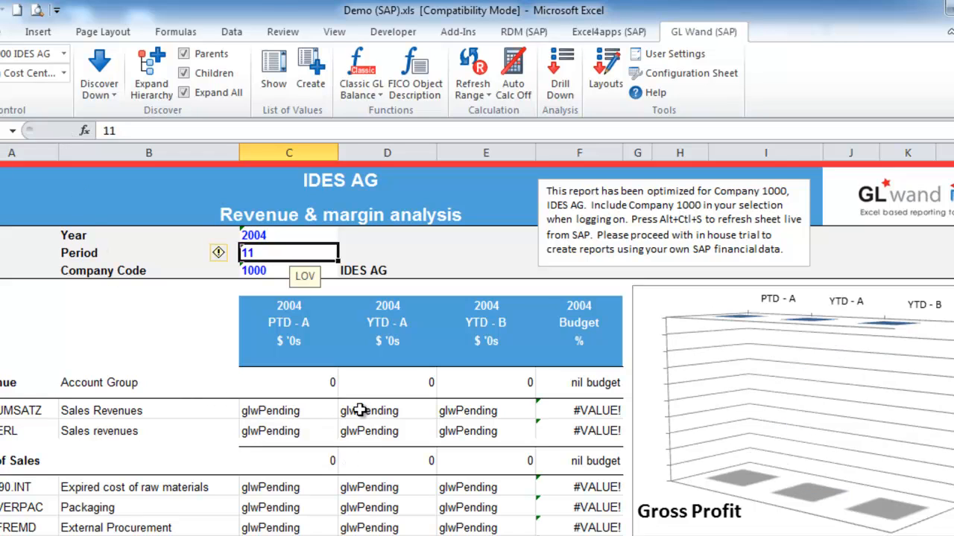
{"action": "left_click_drag", "start_coordinate": [366, 478], "coordinate": [458, 533]}
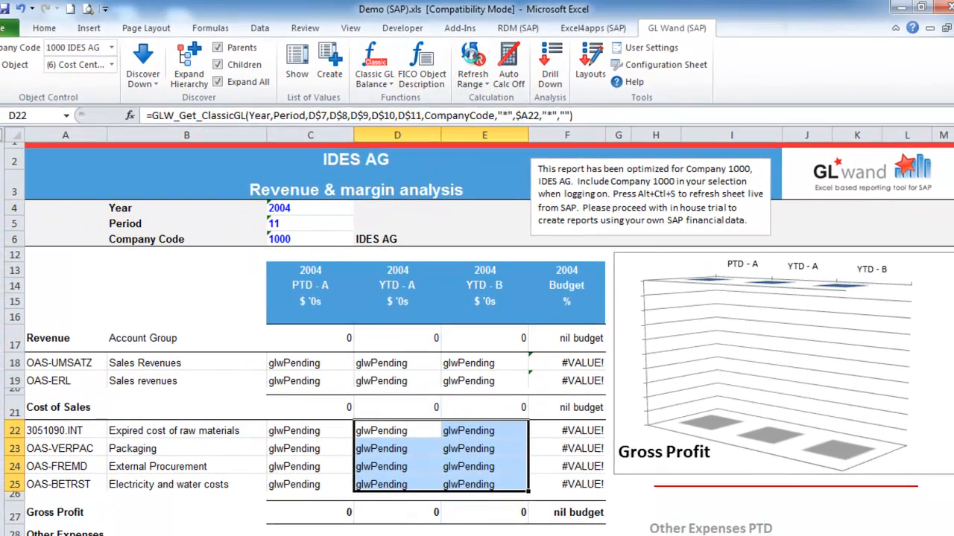
{"action": "left_click", "coordinate": [472, 63]}
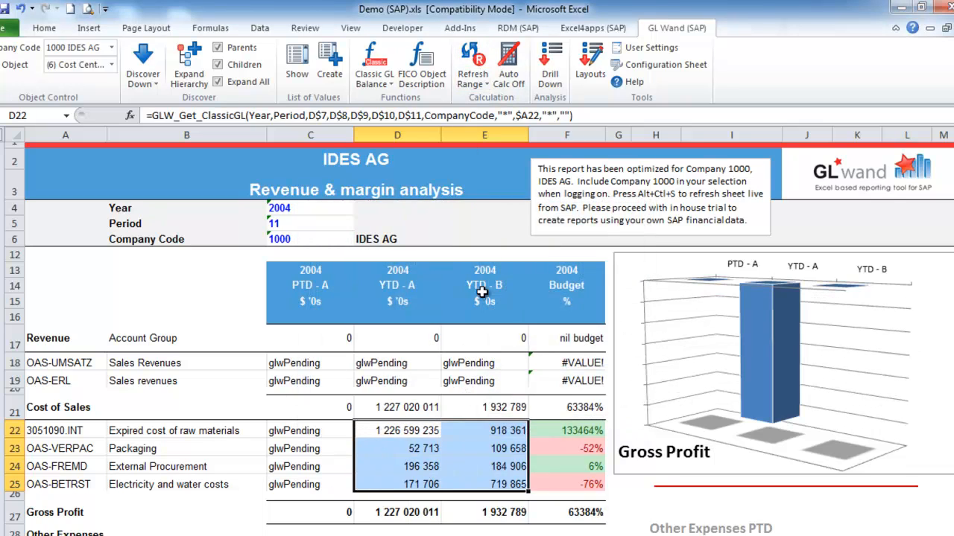
- Switch automatic calculation back on and refresh the balances for the whole sheet
{"action": "left_click", "coordinate": [512, 73]}
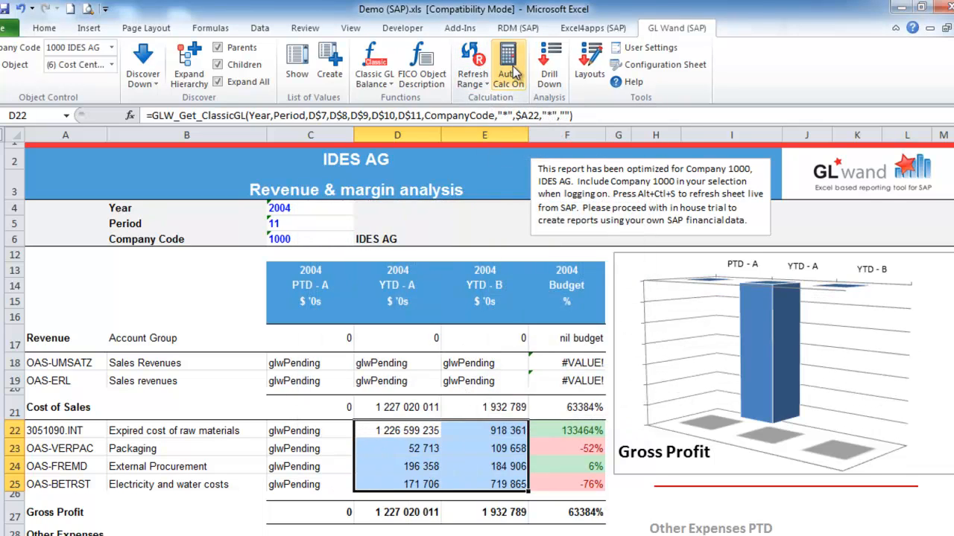
{"action": "left_click", "coordinate": [475, 82]}
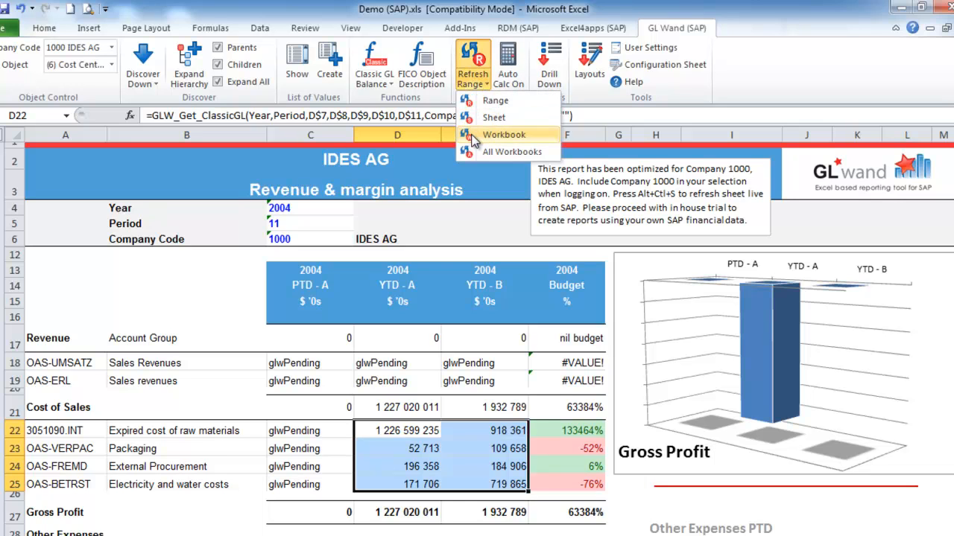
{"action": "left_click", "coordinate": [474, 117]}
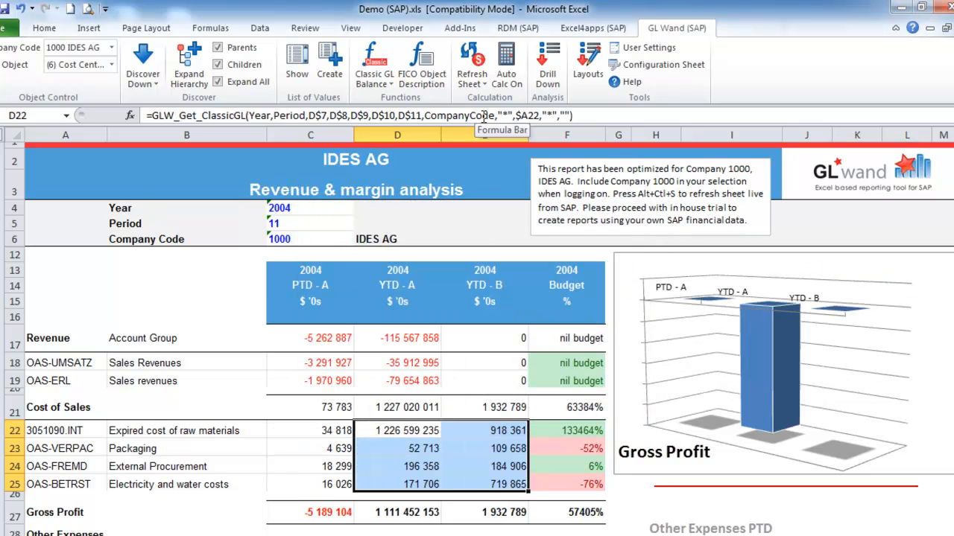
- Examine the GL Wand formulas behind the sales revenue balance in C18 and the packaging balances in C23 and D23
{"action": "left_click", "coordinate": [322, 363]}
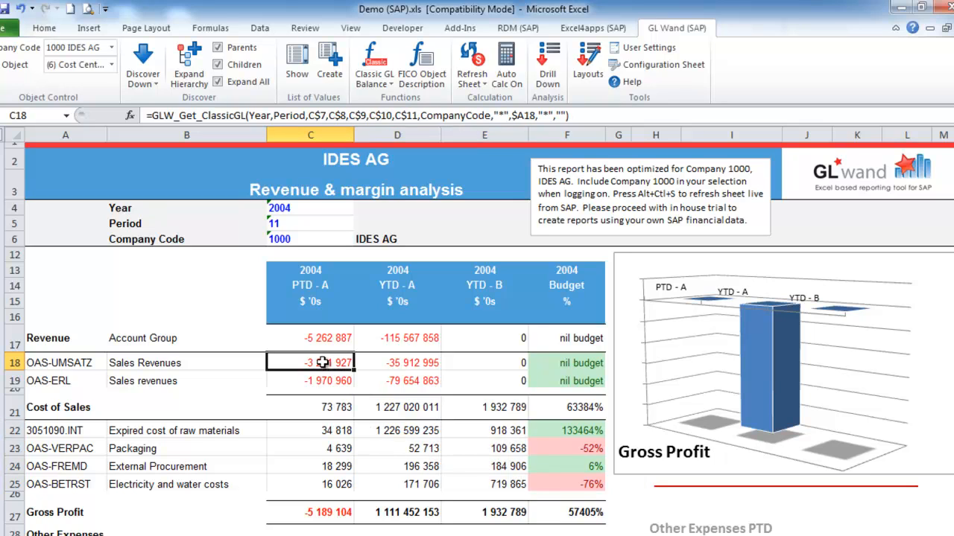
{"action": "left_click", "coordinate": [337, 446]}
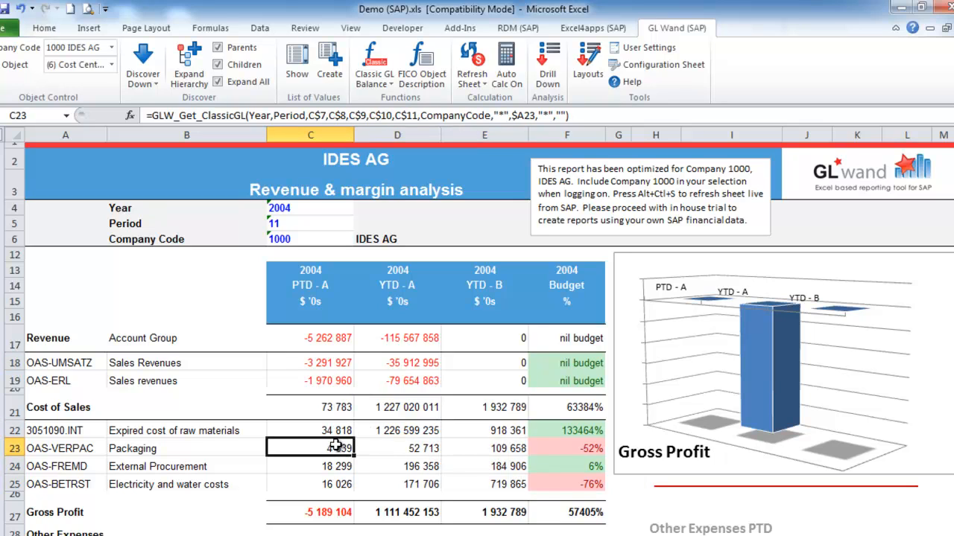
{"action": "left_click", "coordinate": [384, 445]}
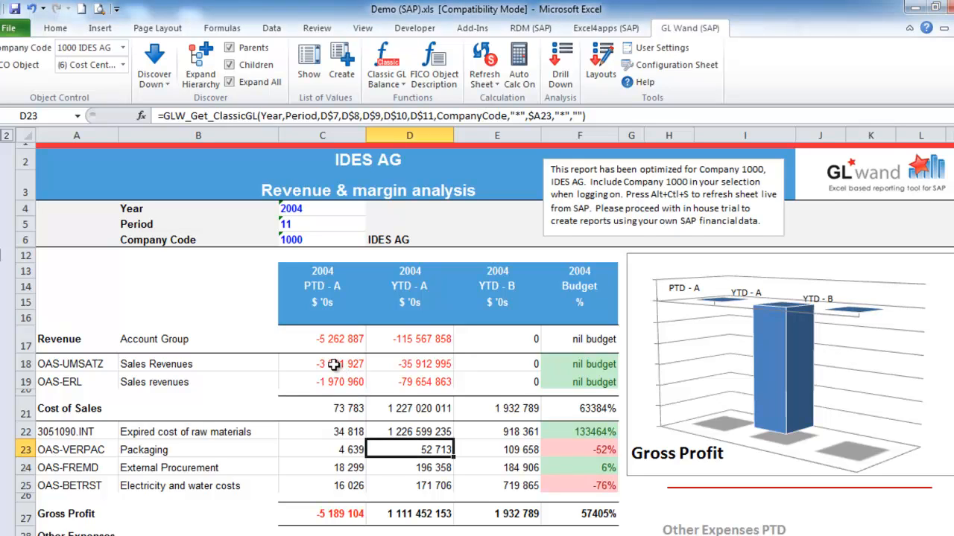
{"action": "left_click", "coordinate": [333, 364]}
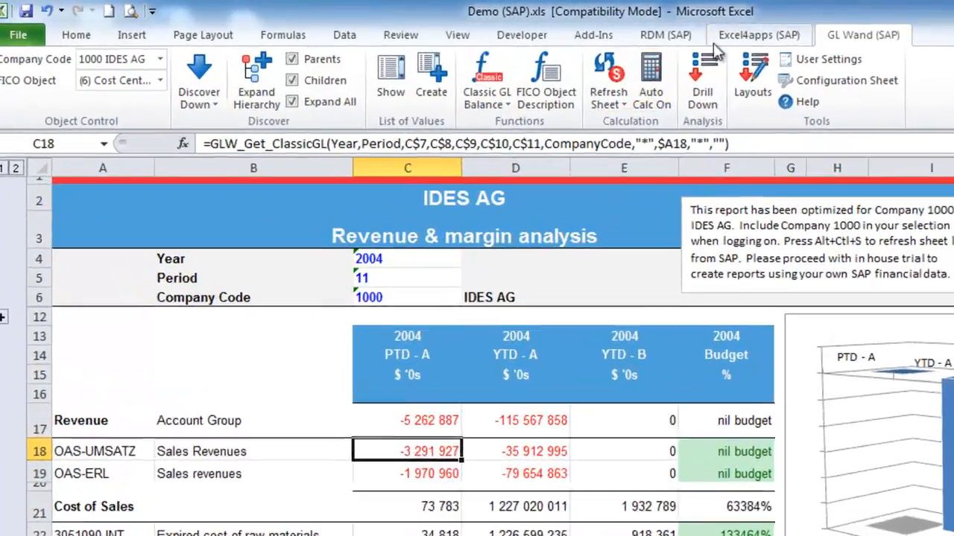
- Save the report workbook and create a snapshot of it named Demo (SAP) - Snapshot.xlsx, replacing the Wand formulas with values
{"action": "left_click", "coordinate": [605, 28]}
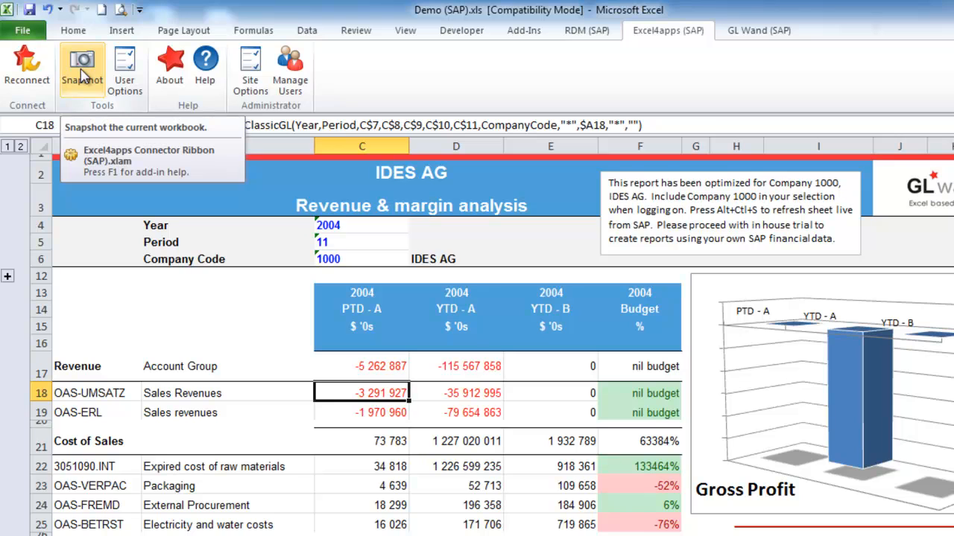
{"action": "left_click", "coordinate": [82, 74]}
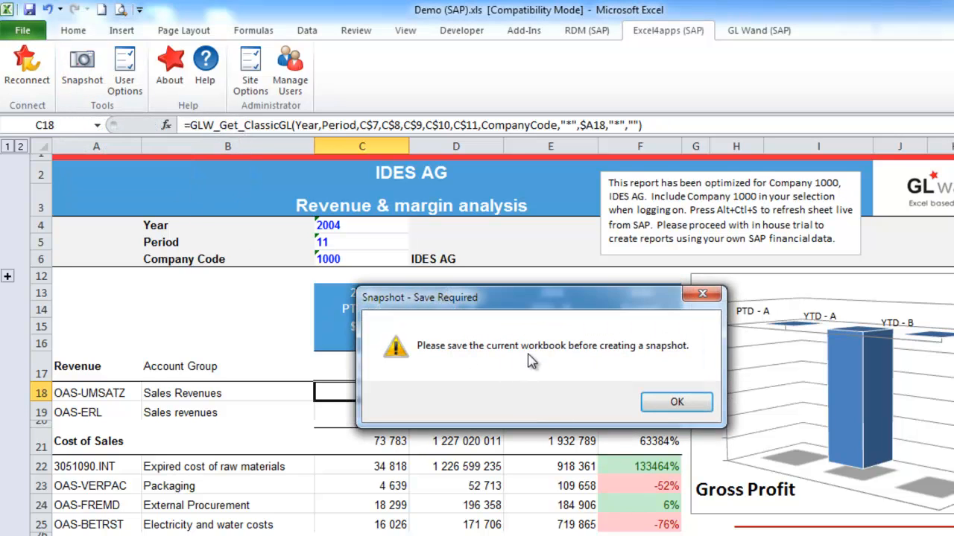
{"action": "left_click", "coordinate": [676, 403]}
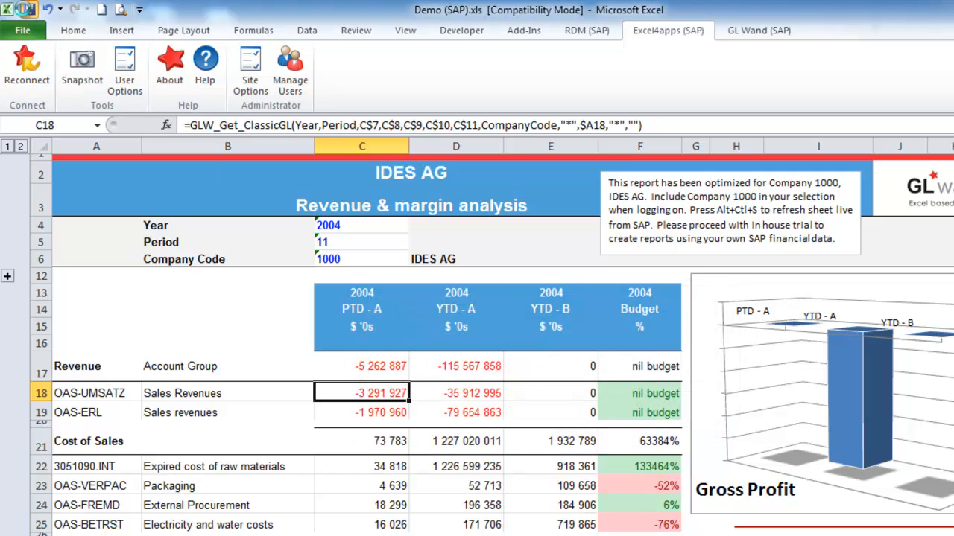
{"action": "left_click", "coordinate": [93, 70]}
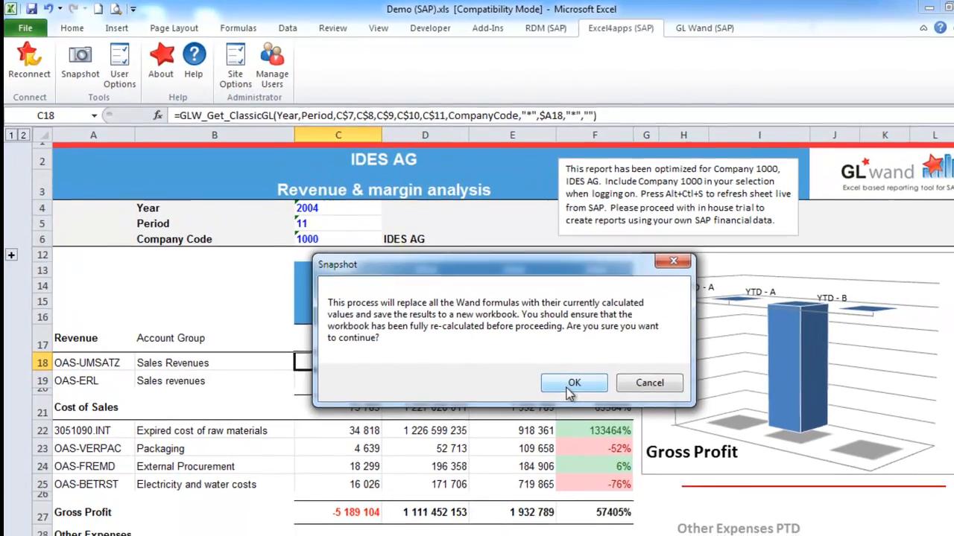
{"action": "left_click", "coordinate": [592, 416]}
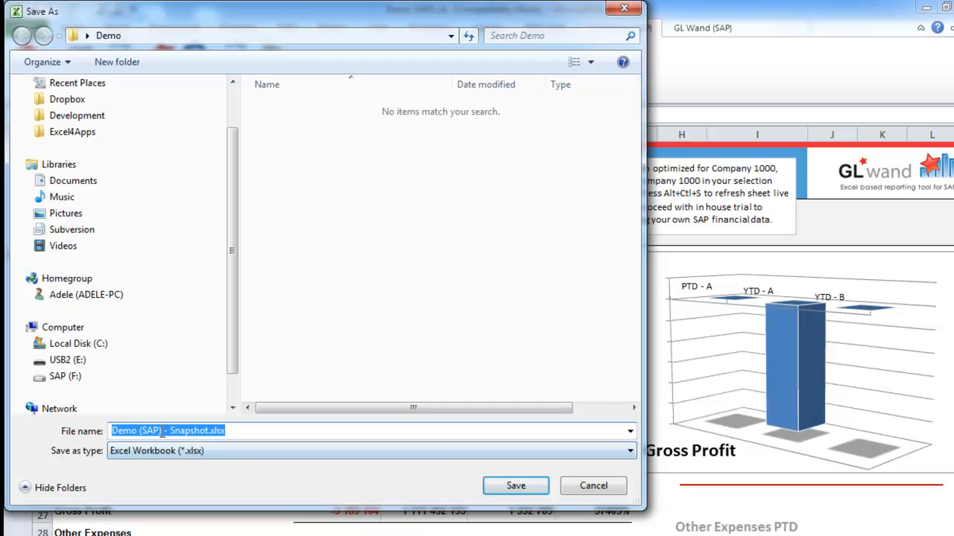
{"action": "left_click", "coordinate": [516, 485]}
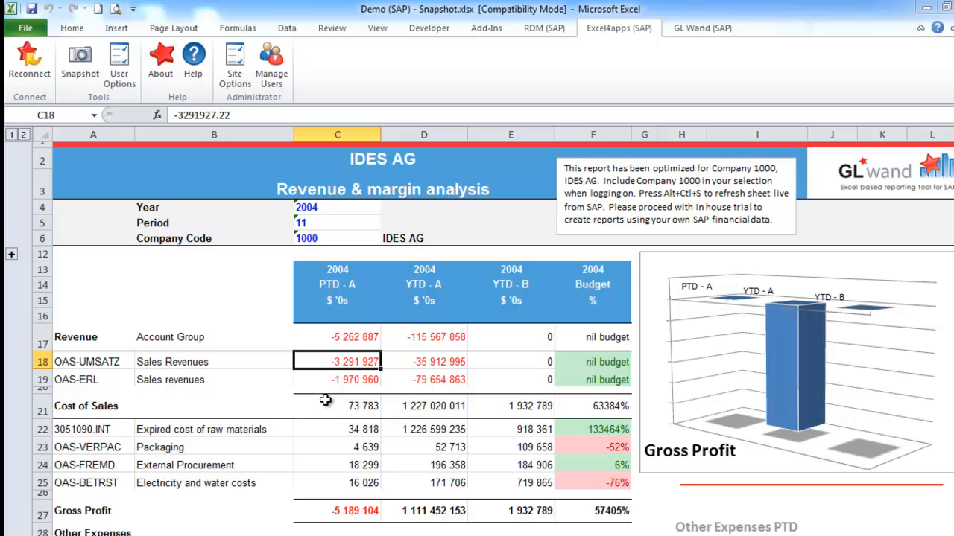
- Examine the contents of the PTD - A balance cells in column C of the snapshot, from sales revenues through cost of sales
{"action": "key", "text": "Down"}
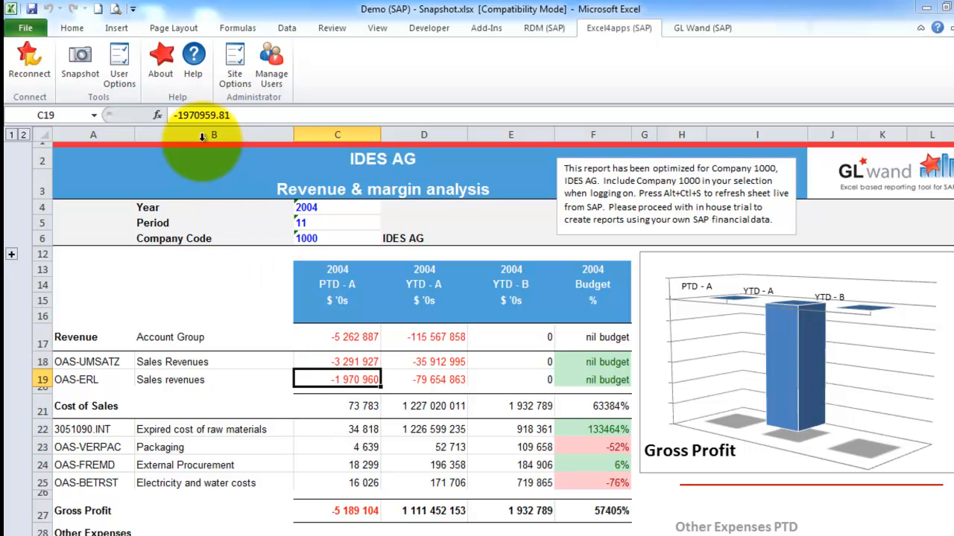
{"action": "key", "text": "Down"}
{"action": "key", "text": "Down"}
{"action": "key", "text": "Down"}
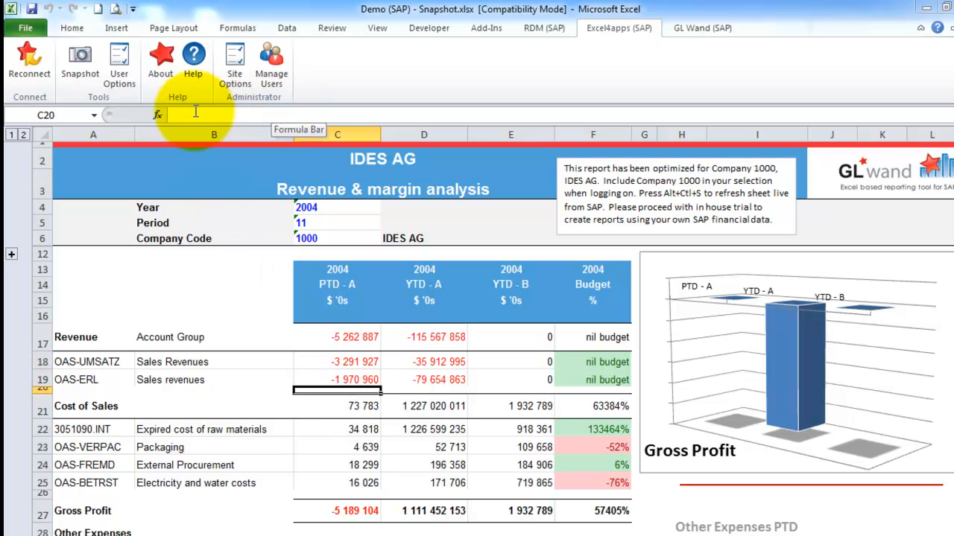
{"action": "key", "text": "Down"}
{"action": "key", "text": "Down"}
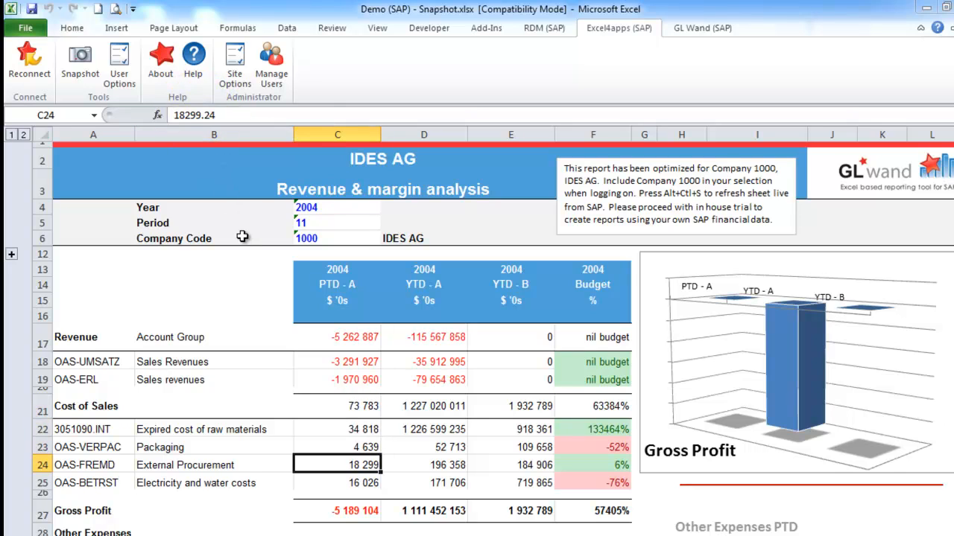
{"action": "key", "text": "Up"}
{"action": "left_click", "coordinate": [203, 115]}
{"action": "key", "text": "Down"}
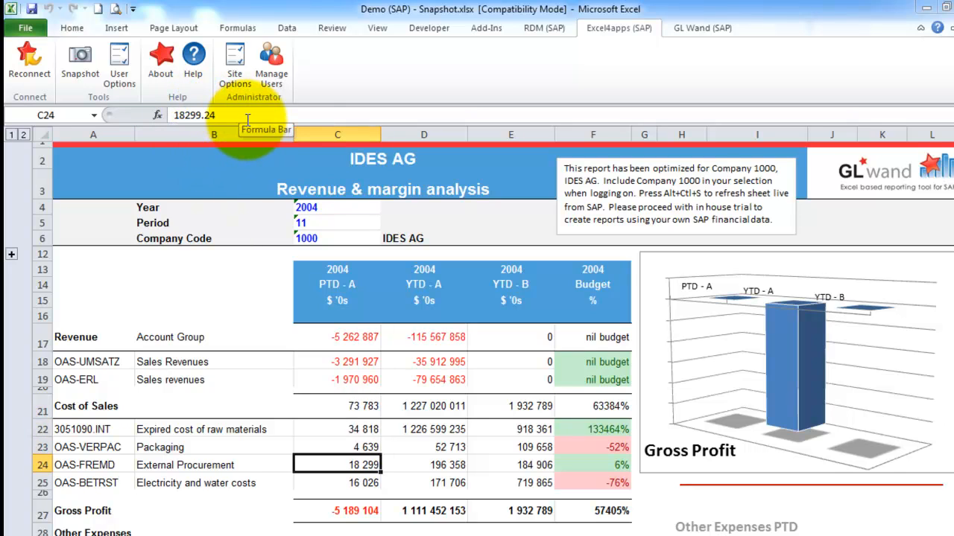
{"action": "key", "text": "Up"}
{"action": "key", "text": "Up"}
{"action": "key", "text": "Up"}
{"action": "key", "text": "Up"}
{"action": "key", "text": "Up"}
{"action": "key", "text": "Up"}
{"action": "key", "text": "Down"}
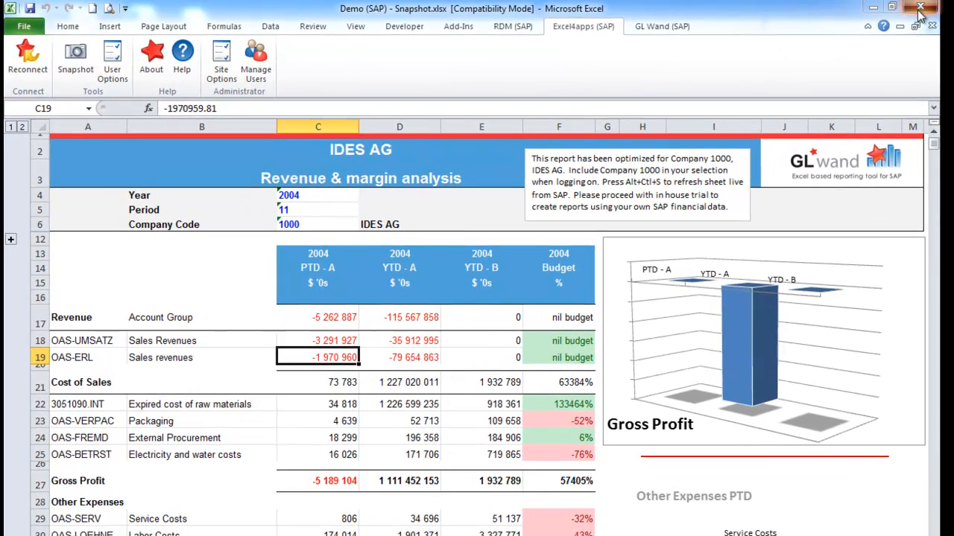
{"action": "key", "text": "Up"}
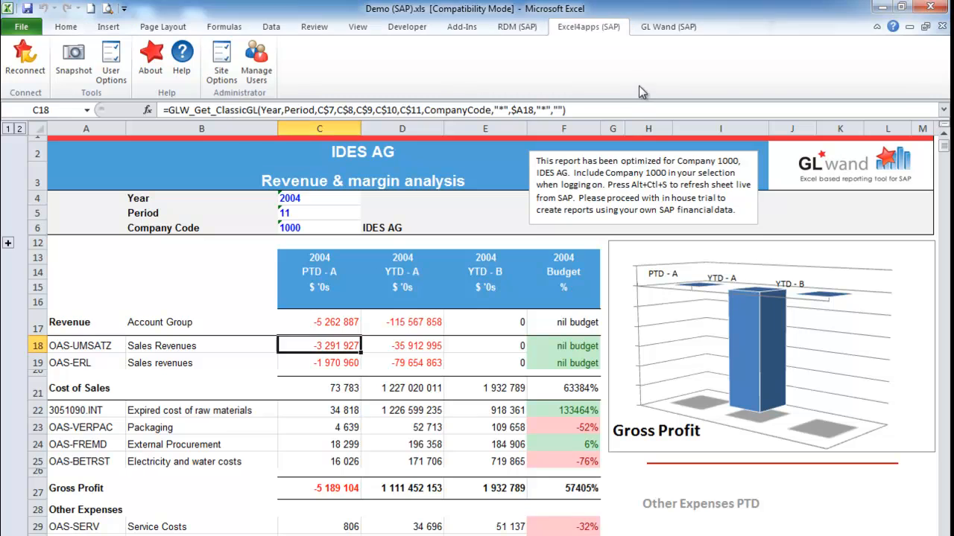
- Close the Demo (SAP) report and create a Reports Distribution Manager template in a new blank workbook
{"action": "left_click", "coordinate": [924, 27]}
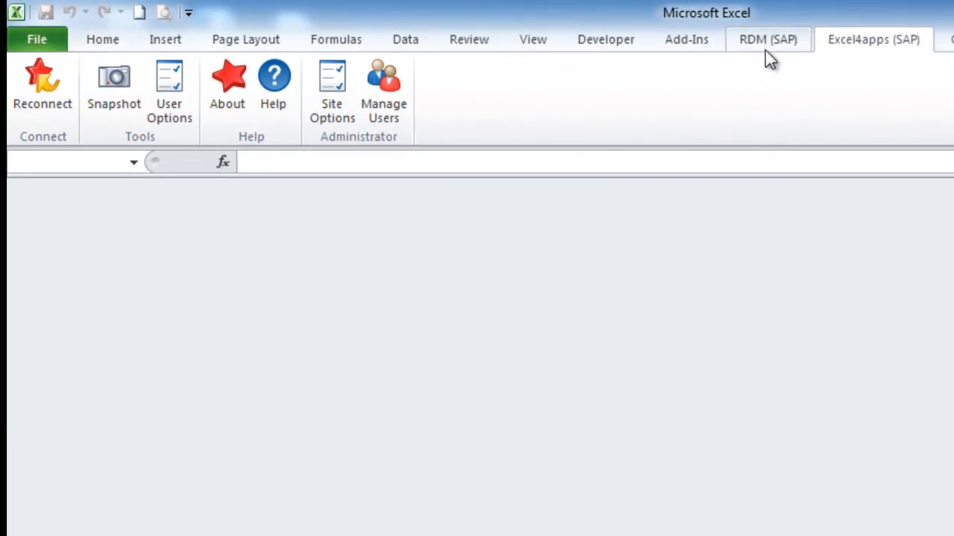
{"action": "left_click", "coordinate": [767, 45]}
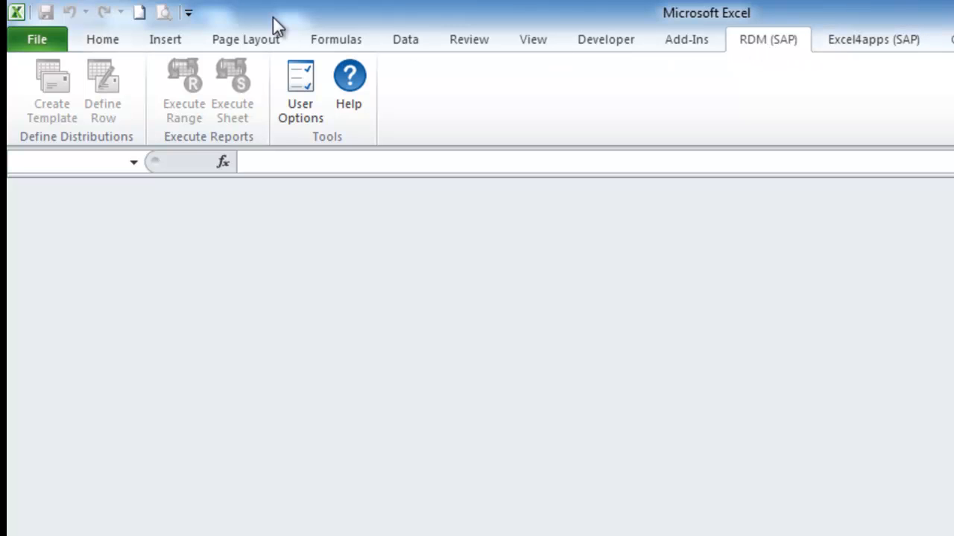
{"action": "left_click", "coordinate": [139, 12]}
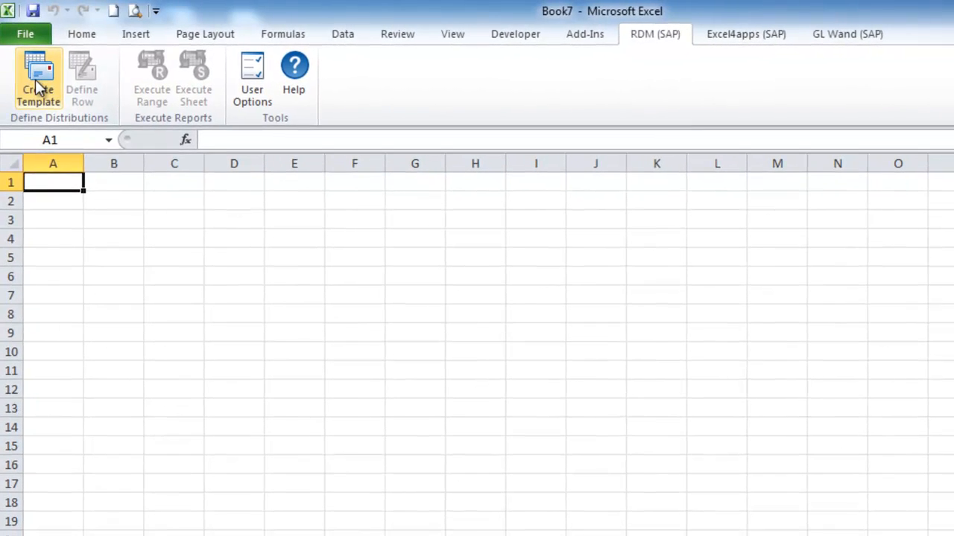
{"action": "left_click", "coordinate": [35, 79]}
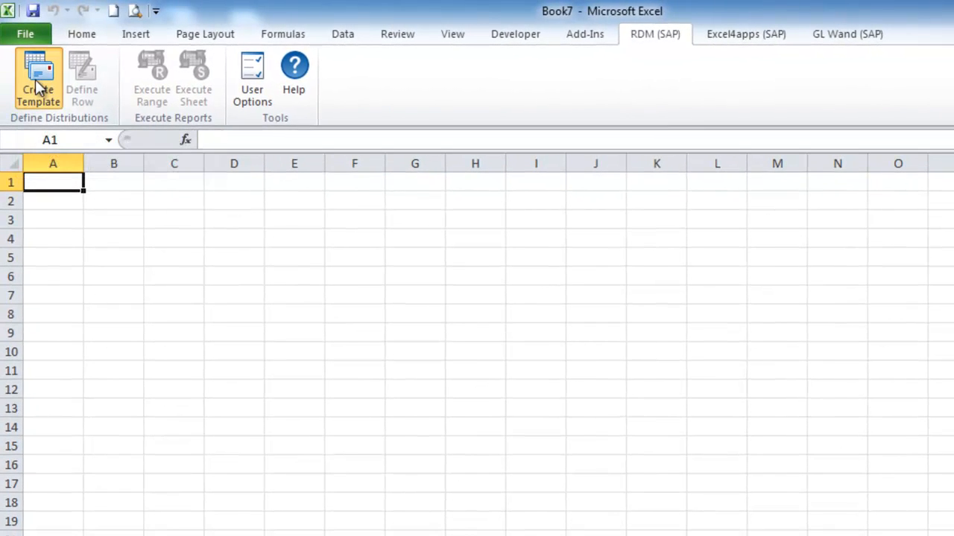
{"action": "left_click", "coordinate": [656, 452]}
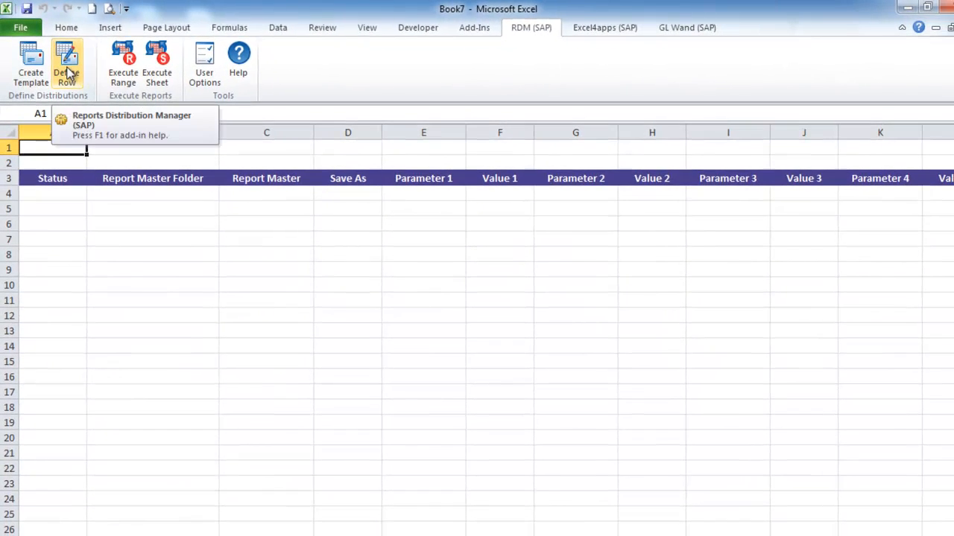
- Start defining a report row for the distribution template with Demo (SAP).xls as its report master
{"action": "left_click", "coordinate": [67, 73]}
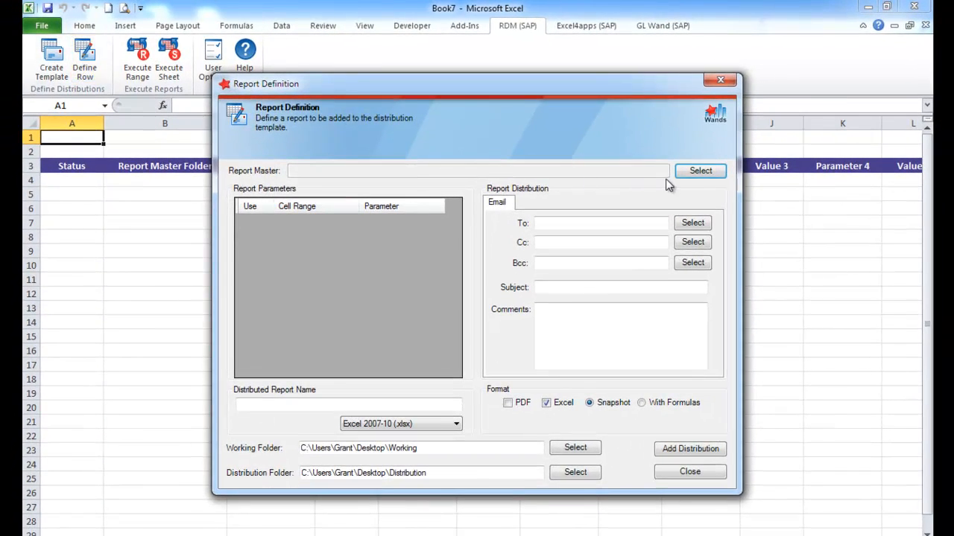
{"action": "left_click", "coordinate": [689, 174]}
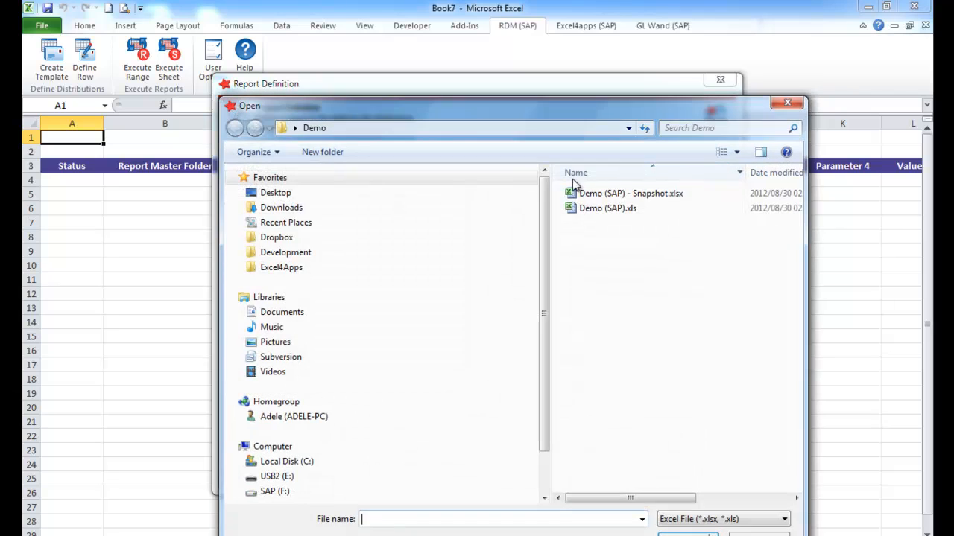
{"action": "left_click", "coordinate": [595, 209]}
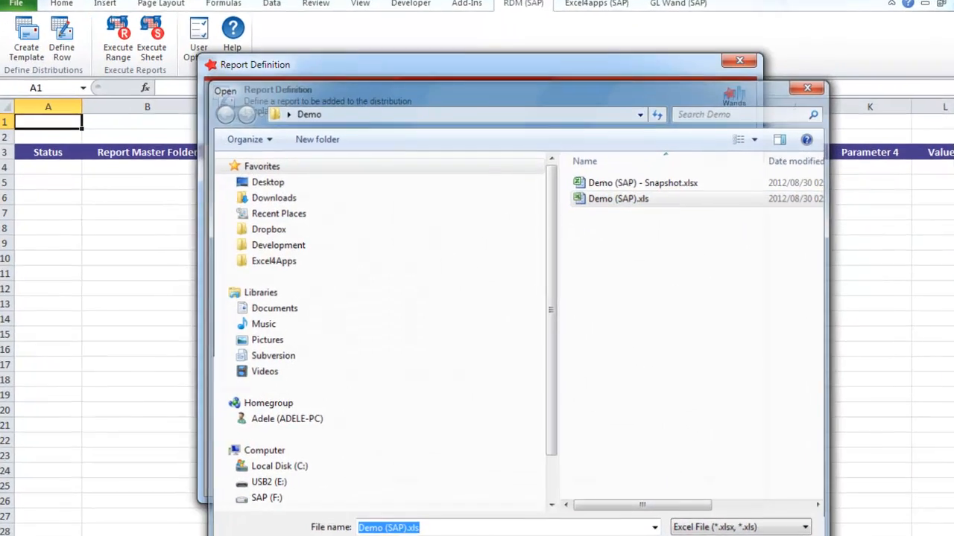
{"action": "left_click", "coordinate": [713, 533]}
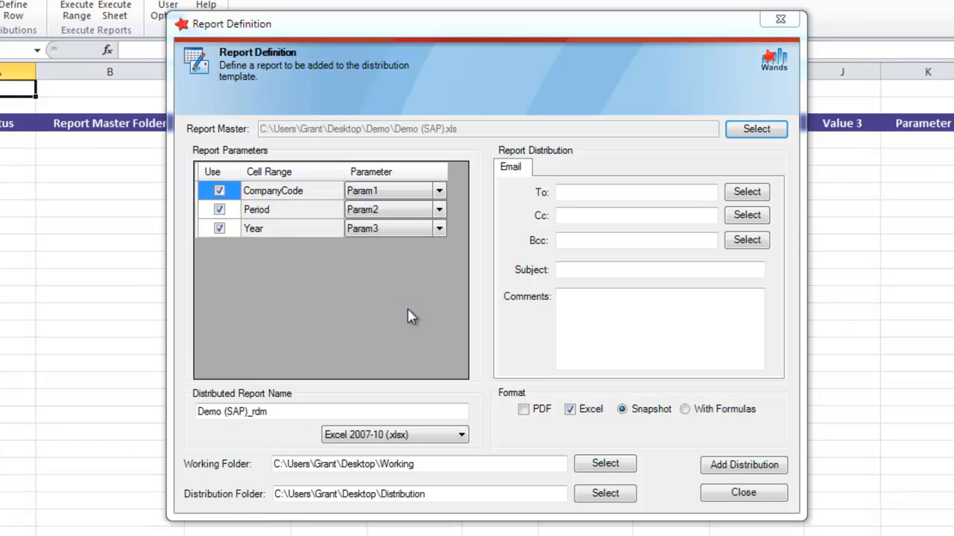
- Name the distributed report Demo (SAP)_rdm_1000 and add it as a distribution with the CompanyCode, Period and Year parameters
{"action": "left_click", "coordinate": [261, 199]}
{"action": "left_click", "coordinate": [619, 192]}
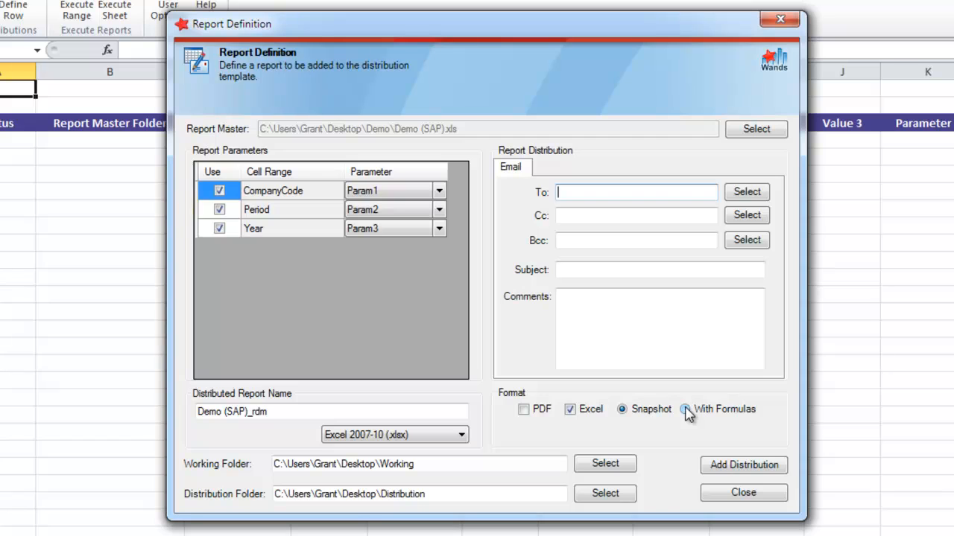
{"action": "left_click", "coordinate": [277, 411]}
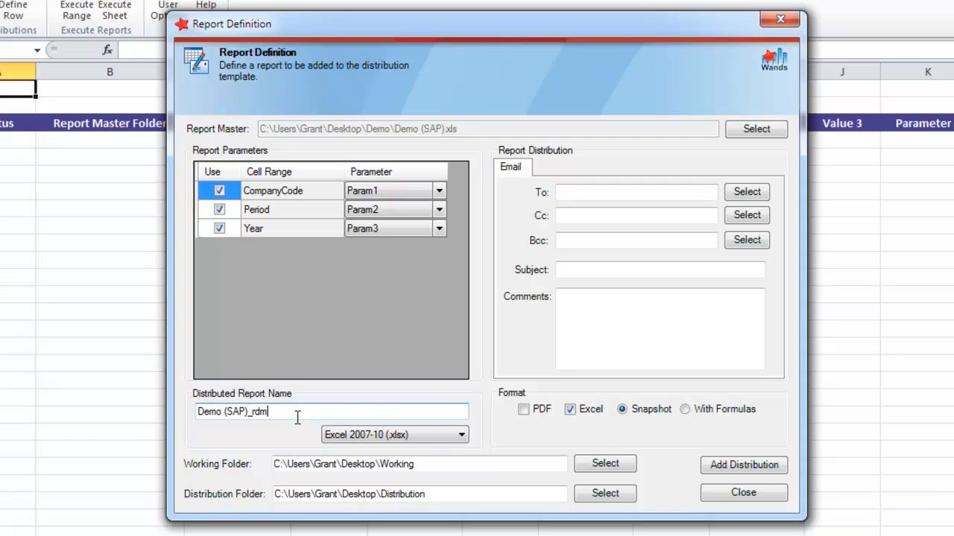
{"action": "type", "text": "_1000"}
{"action": "left_click", "coordinate": [737, 471]}
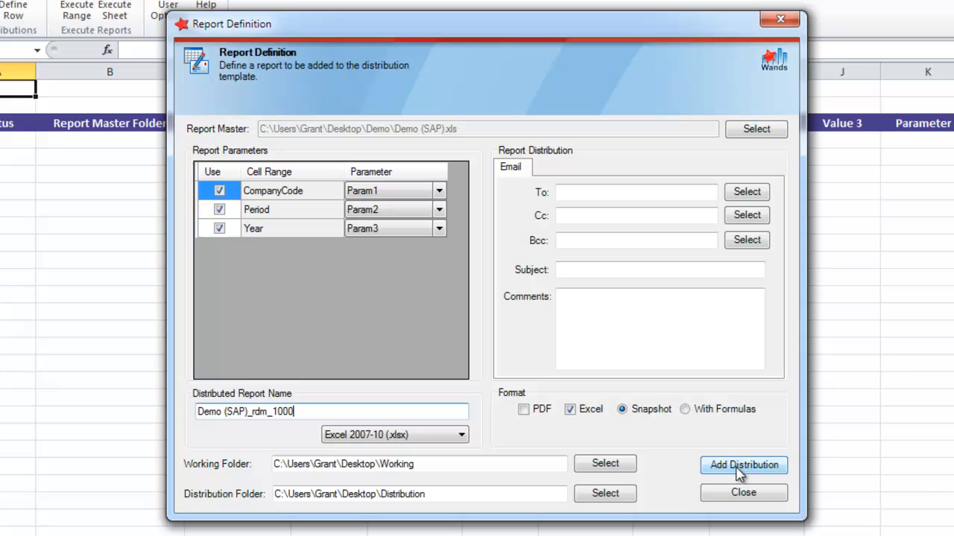
{"action": "left_click", "coordinate": [537, 334]}
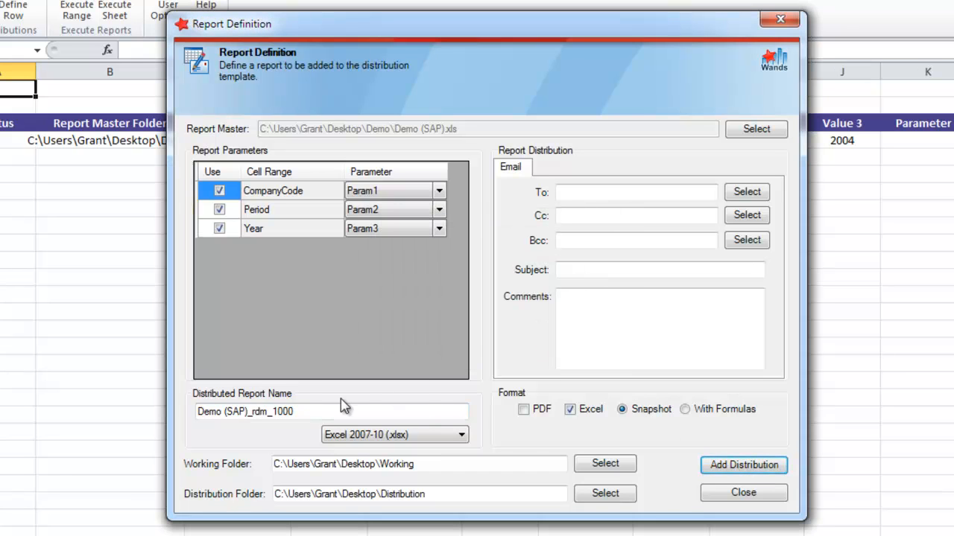
- Add a second distribution with the report name Demo (SAP)_rdm_2000 and close the report definition
{"action": "left_click", "coordinate": [309, 410]}
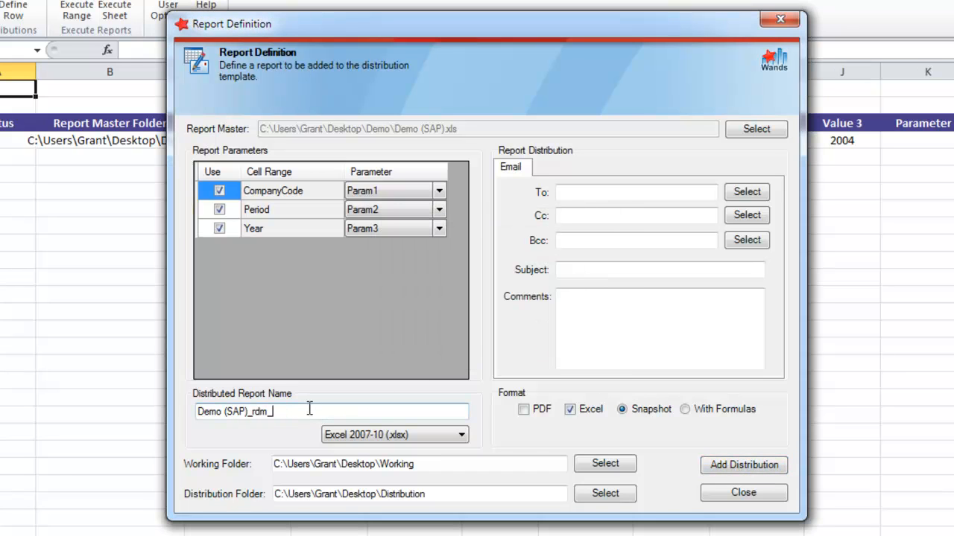
{"action": "type", "text": "2000"}
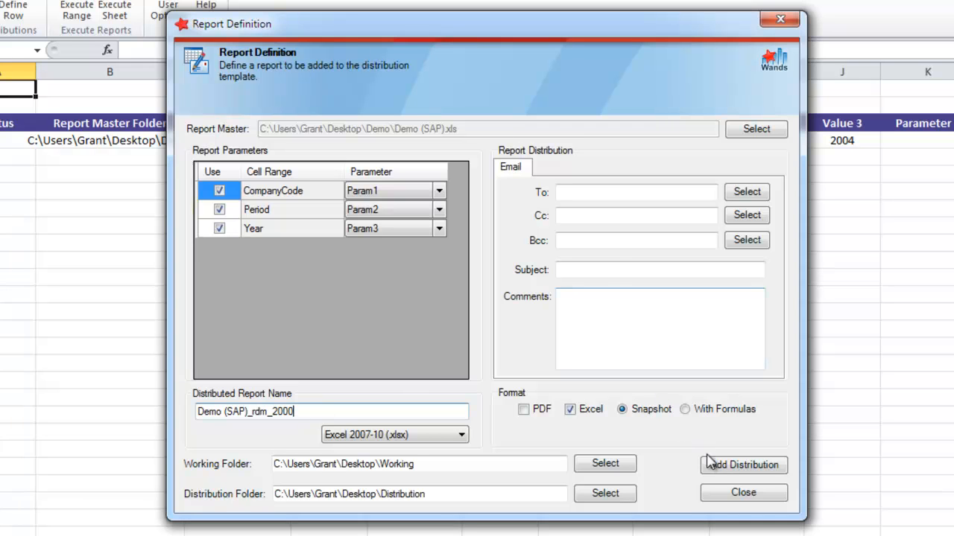
{"action": "left_click", "coordinate": [719, 465]}
{"action": "left_click", "coordinate": [529, 336]}
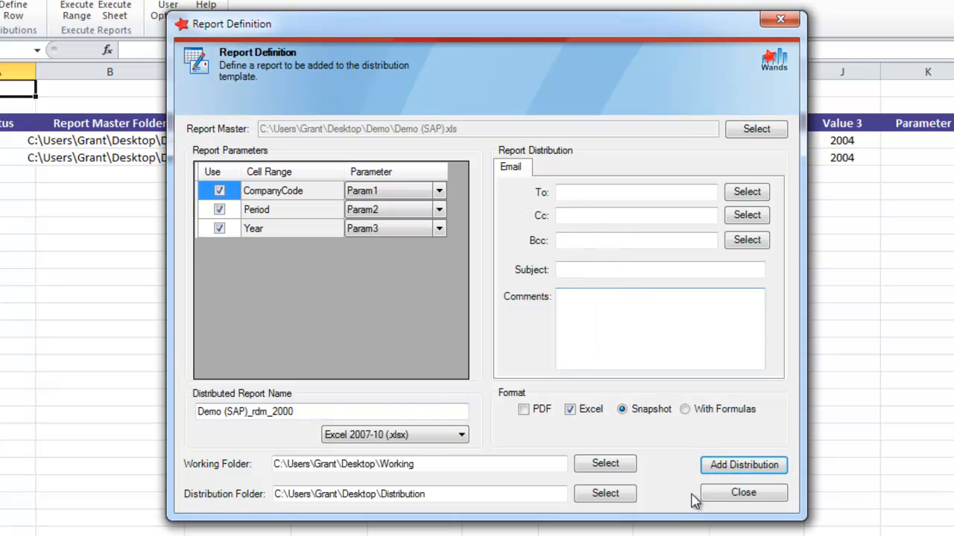
{"action": "left_click", "coordinate": [716, 494]}
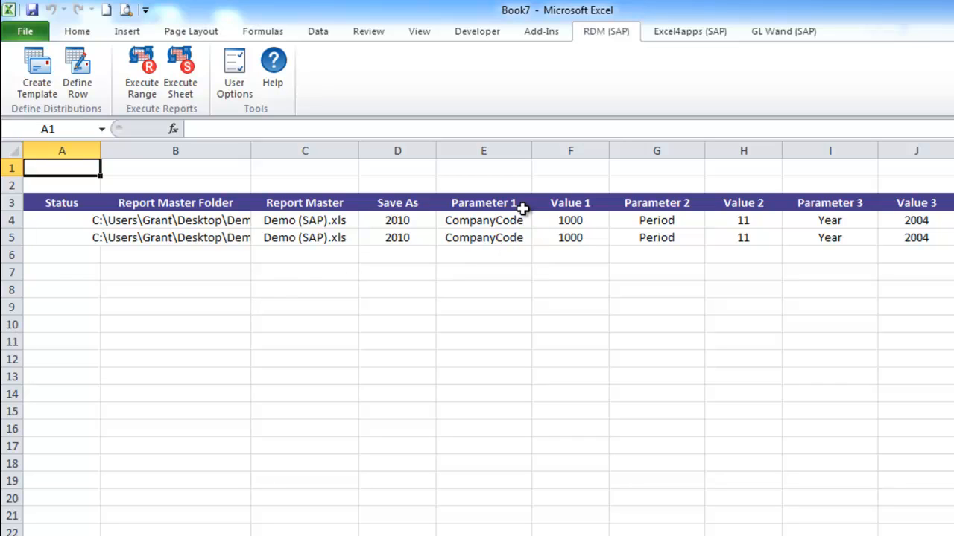
- Review the parameter headings and the CompanyCode, Period and Year entries of the distribution rows
{"action": "left_click", "coordinate": [487, 204]}
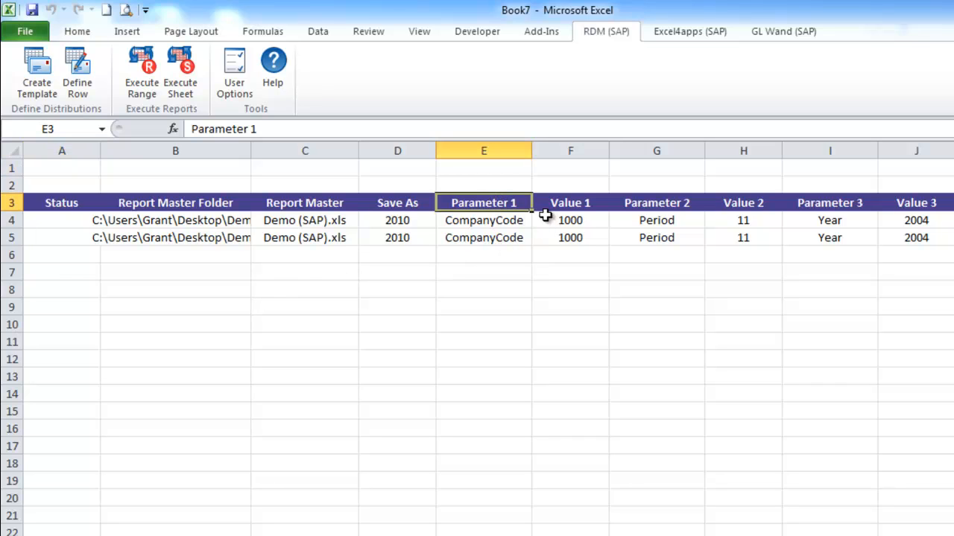
{"action": "left_click", "coordinate": [654, 204]}
{"action": "left_click", "coordinate": [738, 203]}
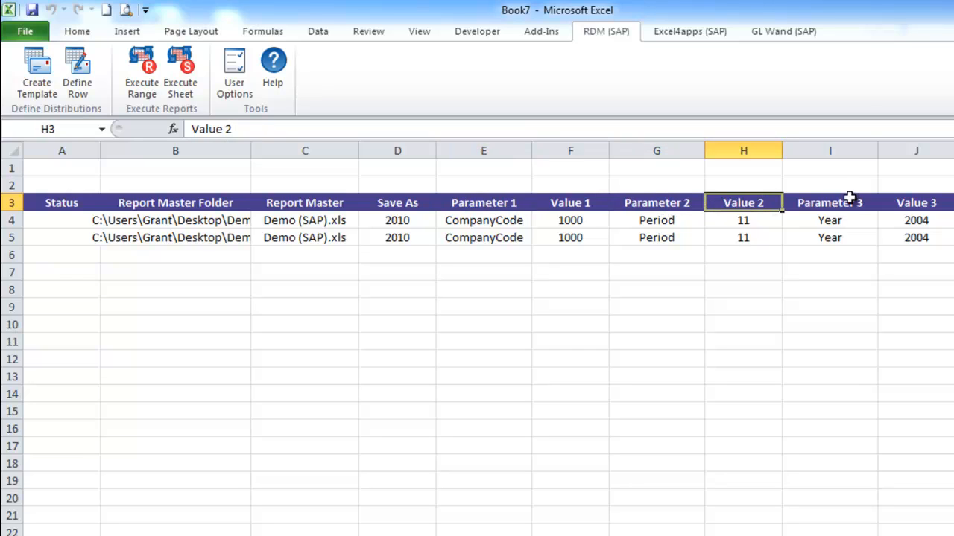
{"action": "left_click", "coordinate": [909, 201]}
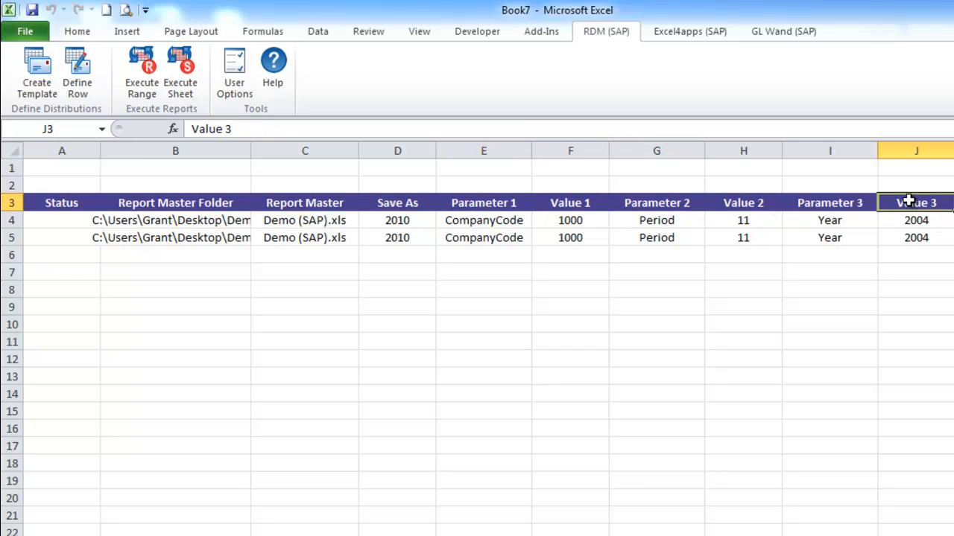
{"action": "left_click", "coordinate": [822, 220]}
{"action": "left_click", "coordinate": [649, 220]}
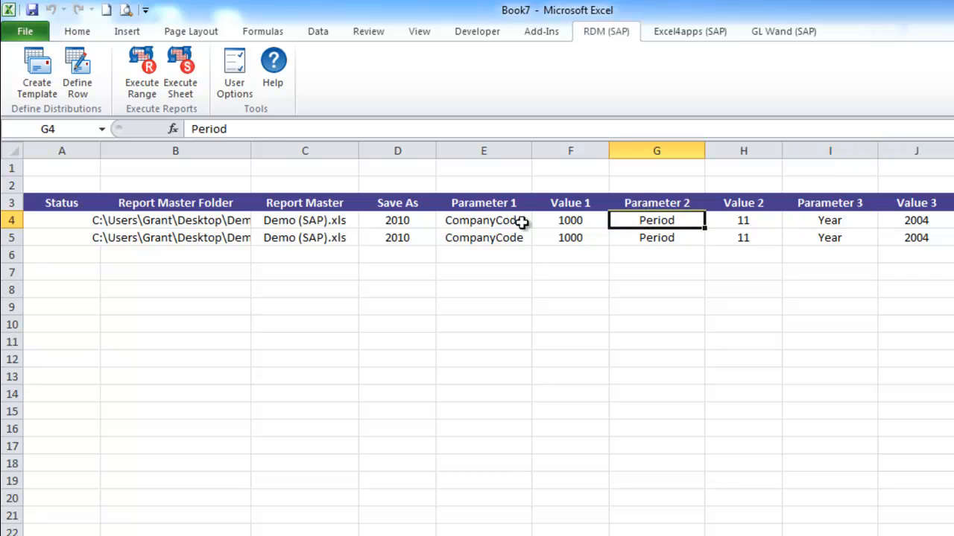
{"action": "left_click", "coordinate": [523, 221]}
{"action": "left_click", "coordinate": [559, 220]}
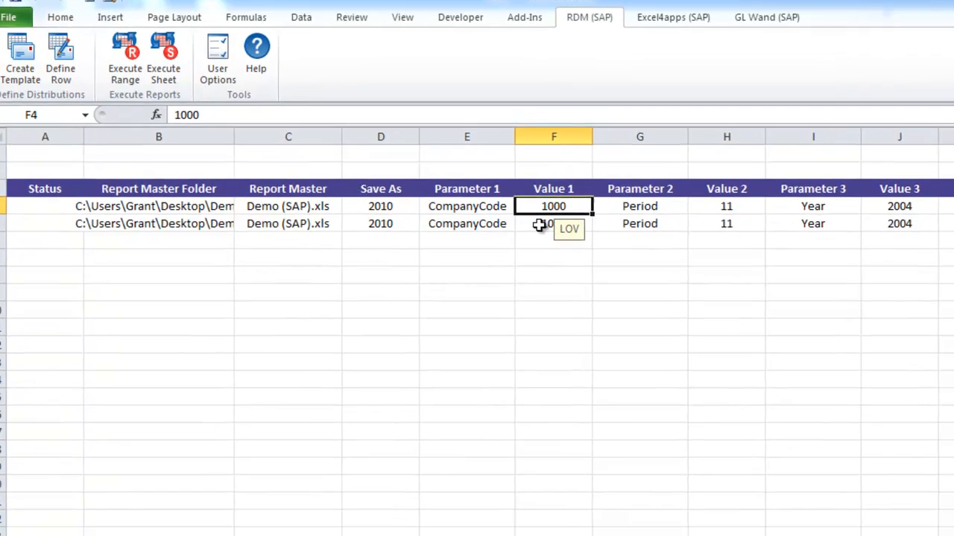
- Replace the CompanyCode value of the second distribution row with 2000 through its list of values
{"action": "left_click", "coordinate": [568, 237]}
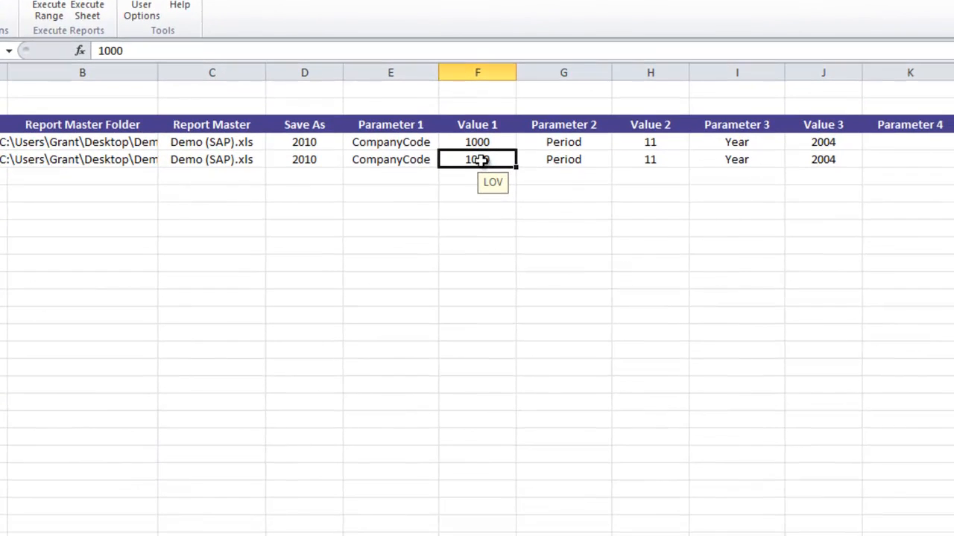
{"action": "double_click", "coordinate": [480, 159]}
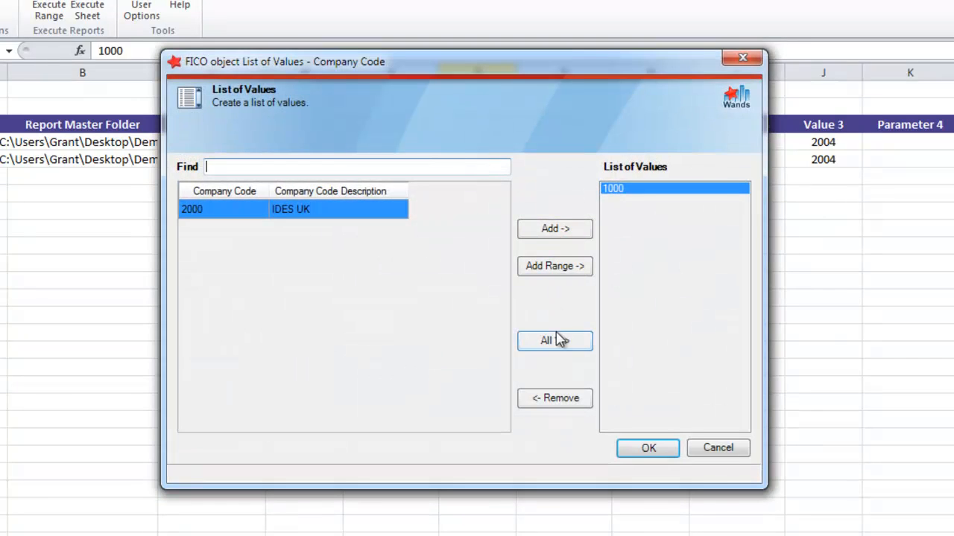
{"action": "left_click", "coordinate": [558, 400]}
{"action": "double_click", "coordinate": [240, 228]}
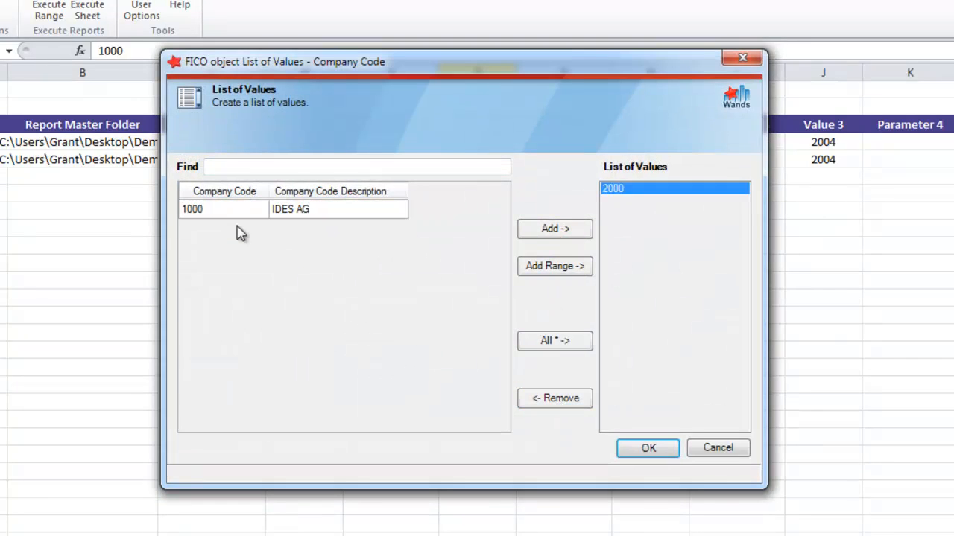
{"action": "left_click", "coordinate": [633, 448]}
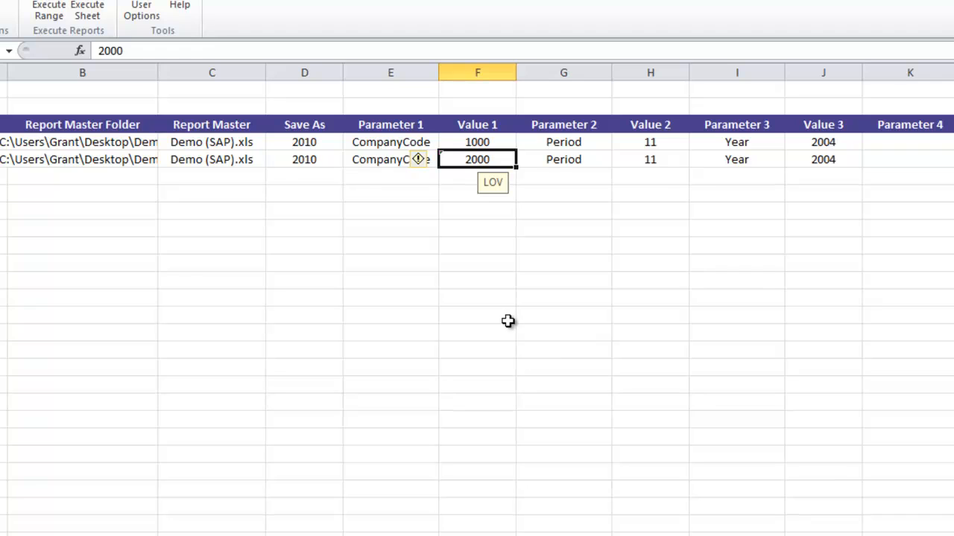
- Examine the remaining distribution columns of the template, including the format, folders and distributed report names of both rows
{"action": "key", "text": "Right"}
{"action": "key", "text": "Right"}
{"action": "key", "text": "Right"}
{"action": "key", "text": "Right"}
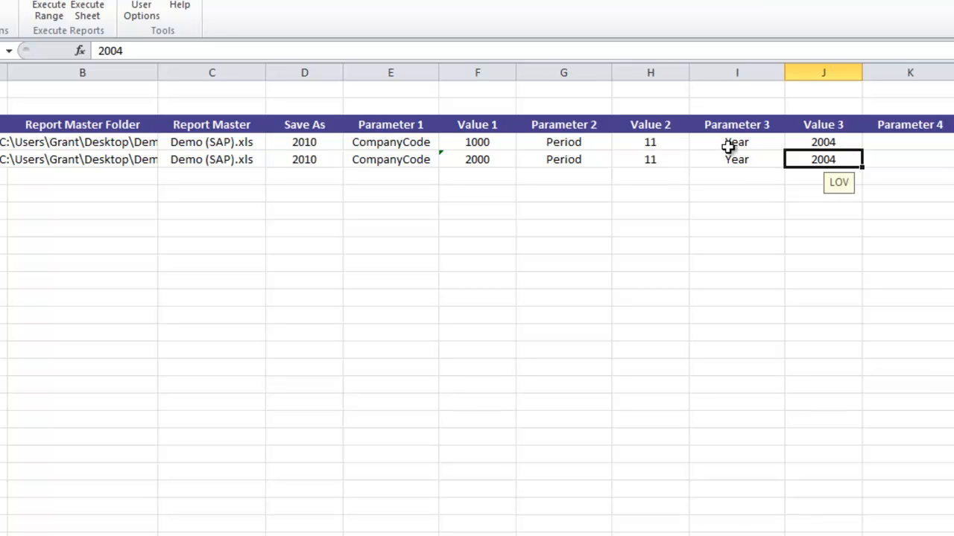
{"action": "key", "text": "Right"}
{"action": "key", "text": "Right"}
{"action": "key", "text": "Right"}
{"action": "key", "text": "Right"}
{"action": "key", "text": "Right"}
{"action": "key", "text": "Right"}
{"action": "key", "text": "Right"}
{"action": "key", "text": "Right"}
{"action": "key", "text": "Right"}
{"action": "key", "text": "Right"}
{"action": "key", "text": "Right"}
{"action": "key", "text": "Right"}
{"action": "key", "text": "Right"}
{"action": "key", "text": "Right"}
{"action": "key", "text": "Right"}
{"action": "key", "text": "Right"}
{"action": "key", "text": "Right"}
{"action": "key", "text": "Right"}
{"action": "key", "text": "Right"}
{"action": "key", "text": "Right"}
{"action": "key", "text": "Right"}
{"action": "key", "text": "Right"}
{"action": "key", "text": "Right"}
{"action": "key", "text": "Right"}
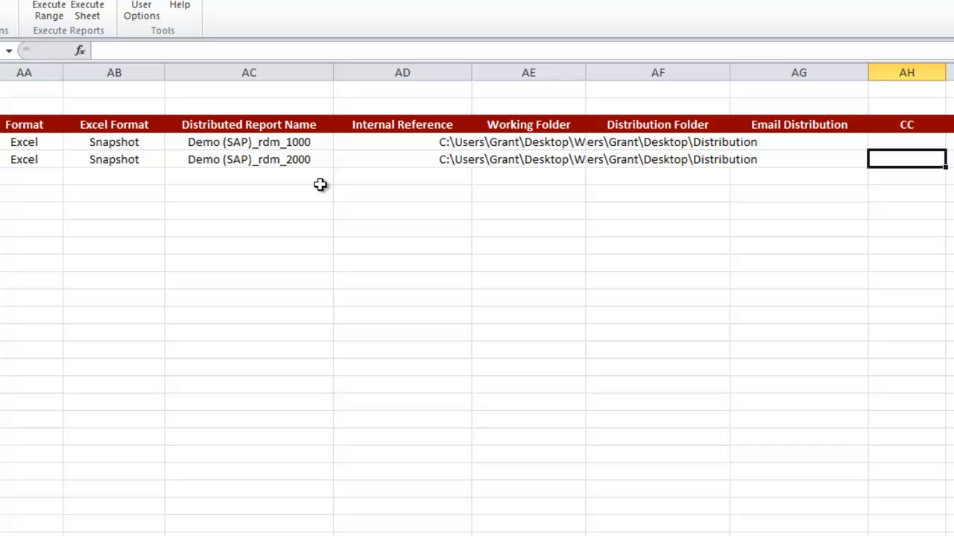
{"action": "left_click", "coordinate": [272, 143]}
{"action": "left_click", "coordinate": [248, 160]}
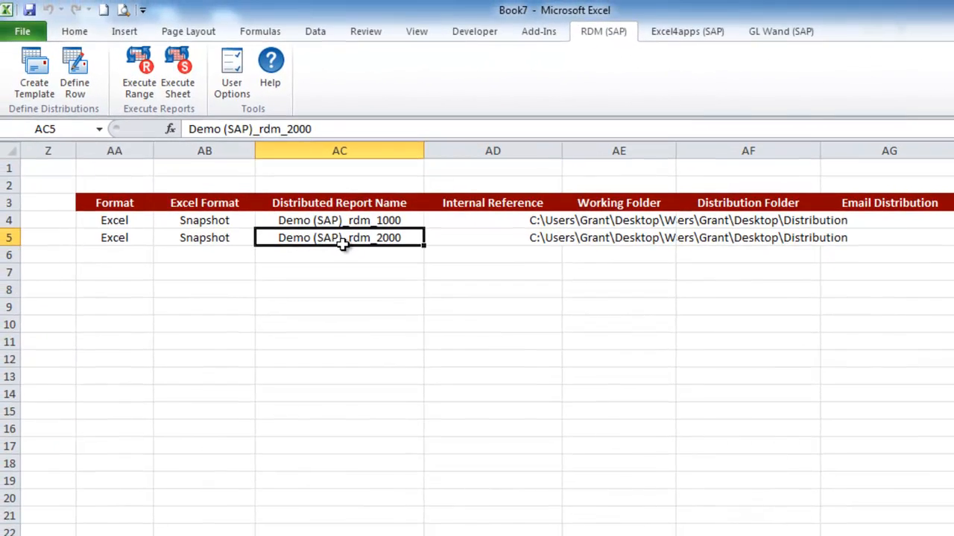
- Execute the whole distribution sheet to generate and distribute the reports of both rows
{"action": "key", "text": "Left"}
{"action": "key", "text": "Left"}
{"action": "key", "text": "Left"}
{"action": "key", "text": "Left"}
{"action": "key", "text": "Left"}
{"action": "key", "text": "Left"}
{"action": "key", "text": "Left"}
{"action": "key", "text": "Left"}
{"action": "key", "text": "Left"}
{"action": "key", "text": "Left"}
{"action": "key", "text": "Left"}
{"action": "key", "text": "Left"}
{"action": "key", "text": "Left"}
{"action": "key", "text": "Left"}
{"action": "key", "text": "Left"}
{"action": "key", "text": "Left"}
{"action": "key", "text": "Left"}
{"action": "key", "text": "Left"}
{"action": "key", "text": "Left"}
{"action": "key", "text": "Left"}
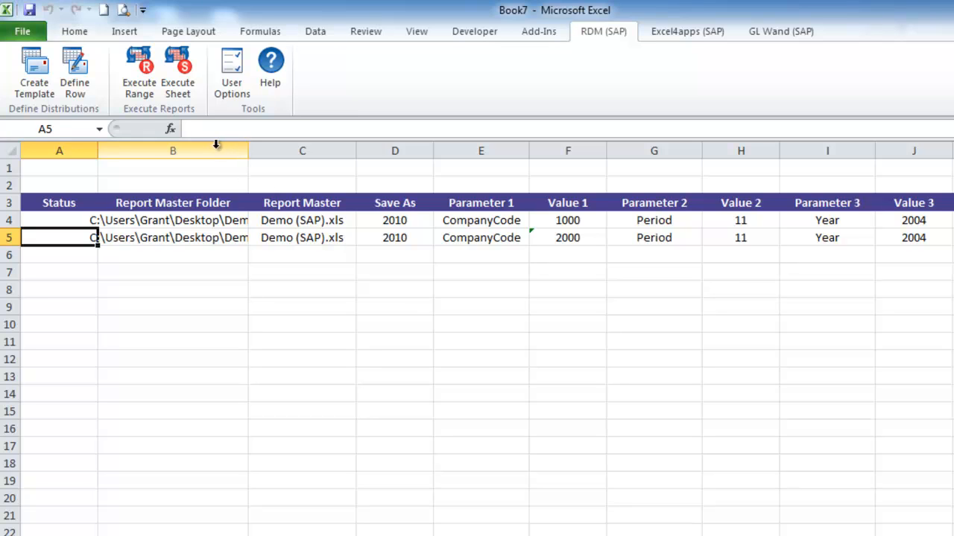
{"action": "left_click", "coordinate": [179, 95]}
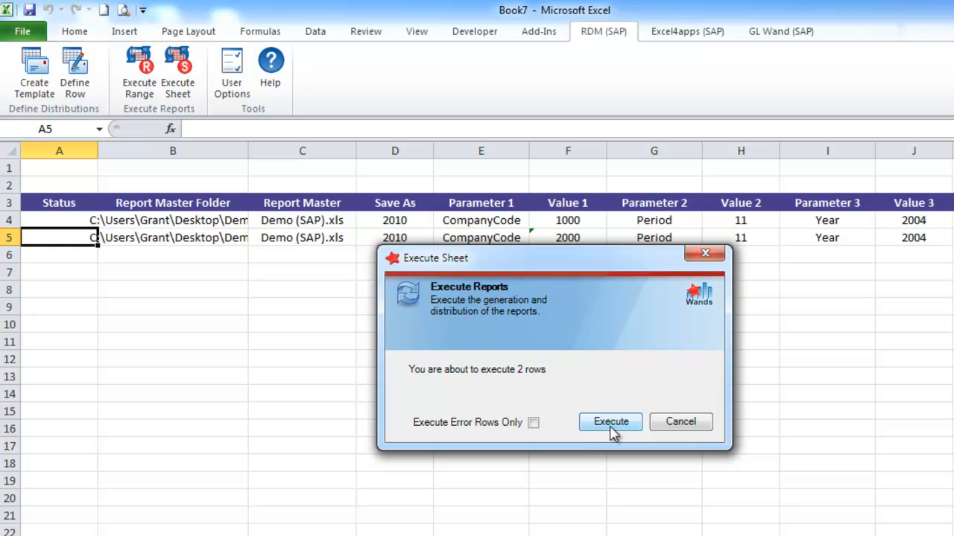
{"action": "left_click", "coordinate": [609, 423]}
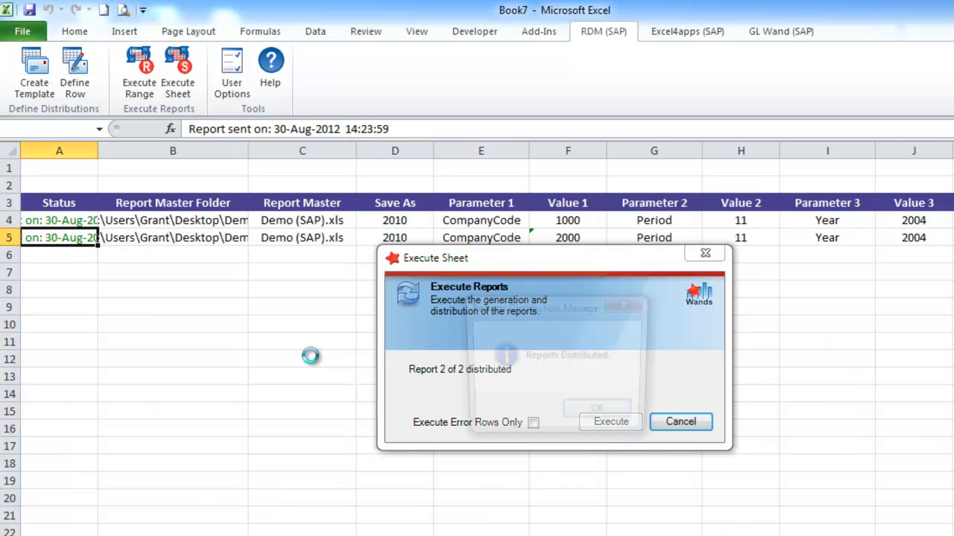
{"action": "left_click", "coordinate": [580, 419]}
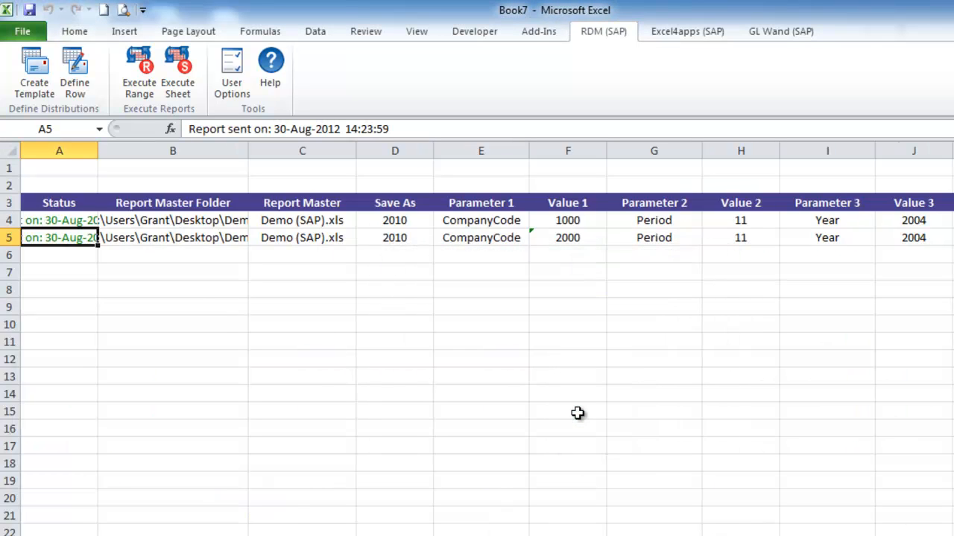
- Fit the Status column's width to its contents and check the status of both distribution rows
{"action": "double_click", "coordinate": [98, 151]}
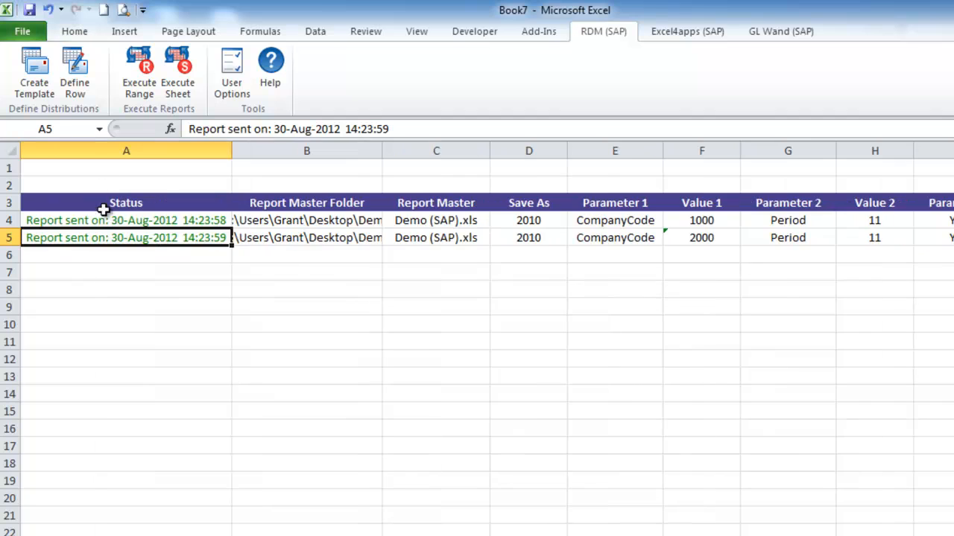
{"action": "left_click", "coordinate": [107, 219]}
{"action": "left_click", "coordinate": [102, 238]}
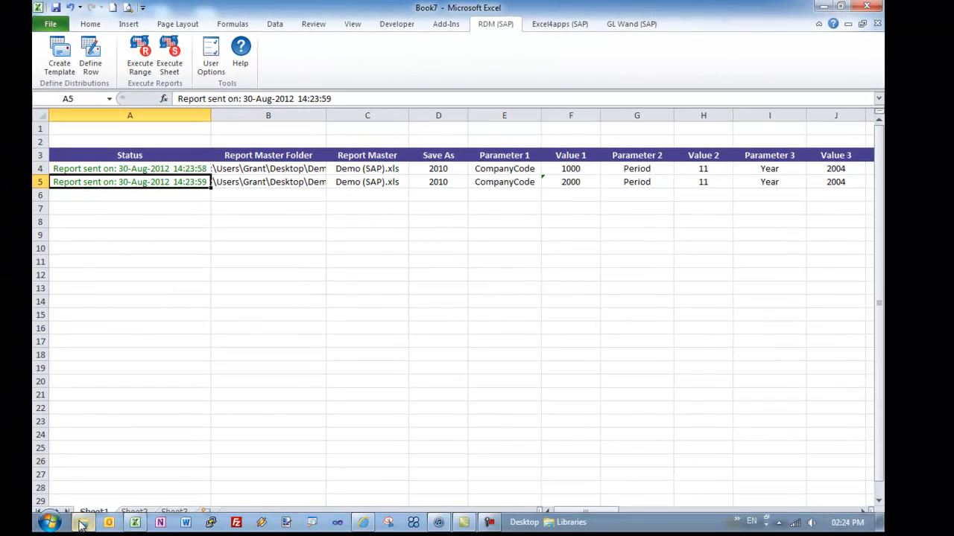
- Open Demo (SAP)_rdm_2000.xlsx from the Distribution folder on the desktop and check its company code and Packaging amounts
{"action": "left_click", "coordinate": [84, 522]}
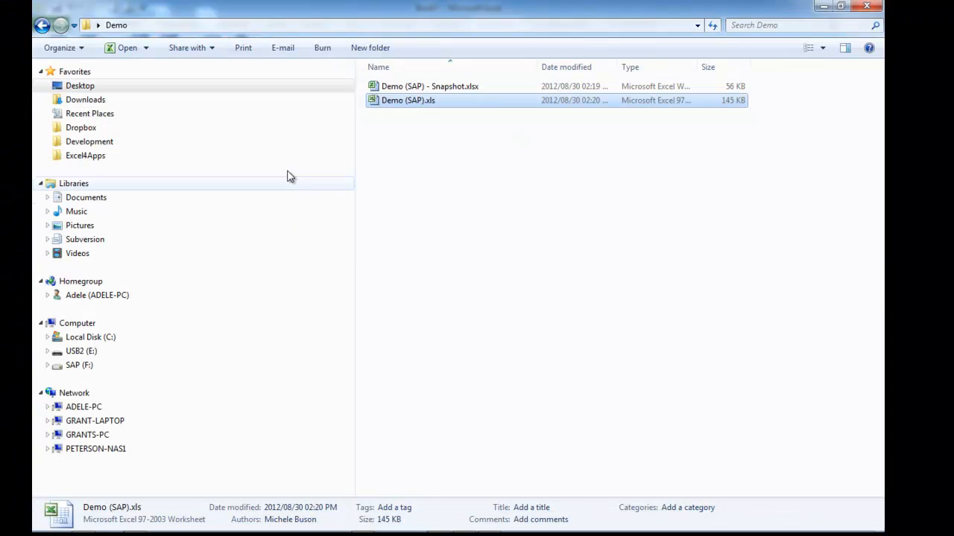
{"action": "left_click", "coordinate": [143, 84]}
{"action": "double_click", "coordinate": [401, 298]}
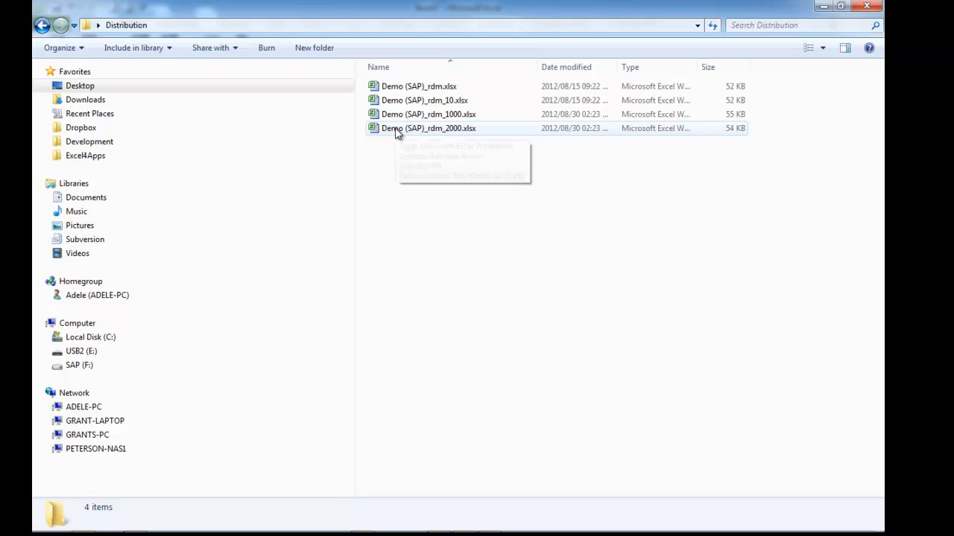
{"action": "double_click", "coordinate": [404, 132]}
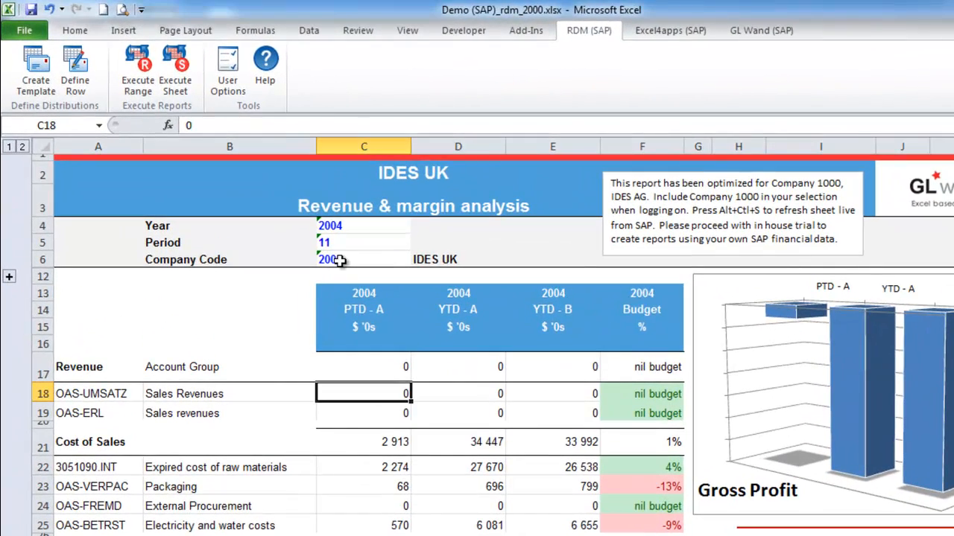
{"action": "left_click", "coordinate": [344, 259]}
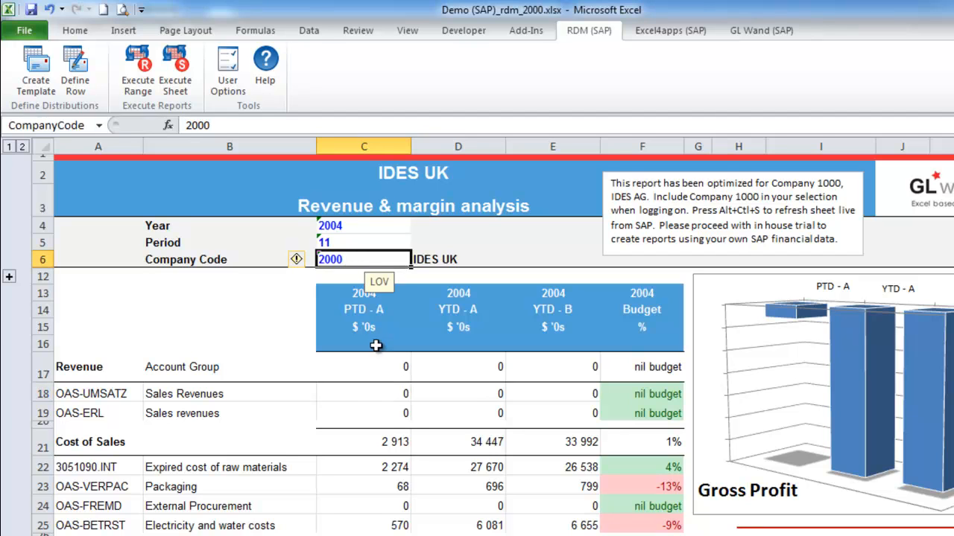
{"action": "left_click", "coordinate": [378, 481]}
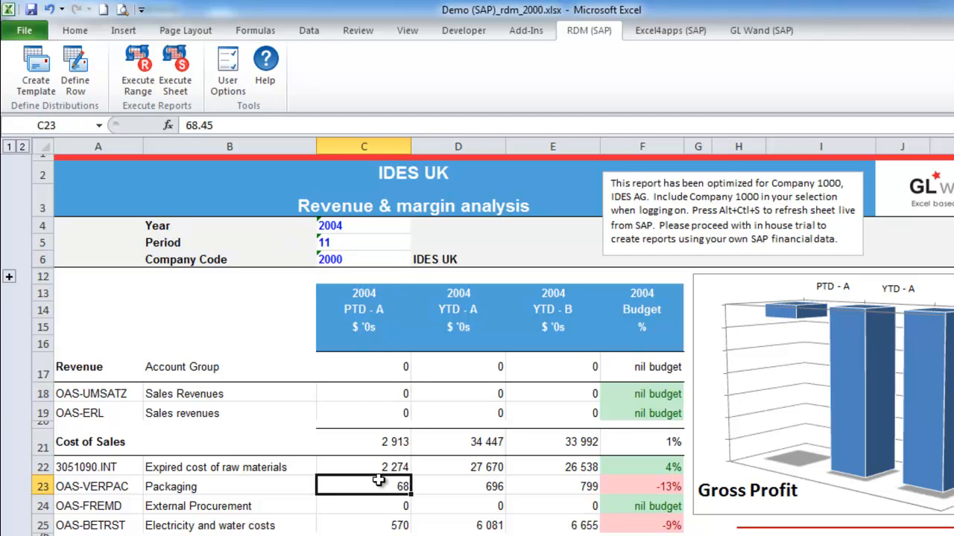
{"action": "left_click", "coordinate": [444, 485]}
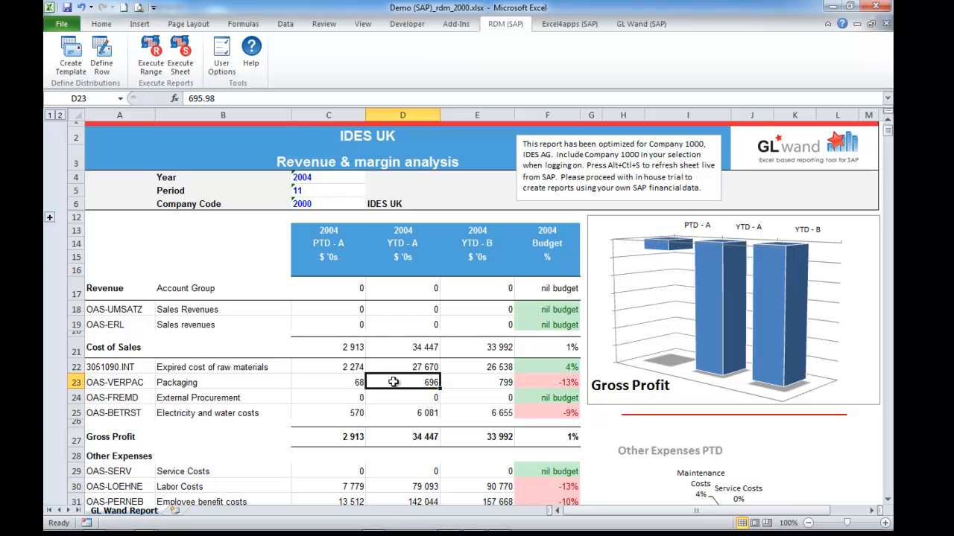